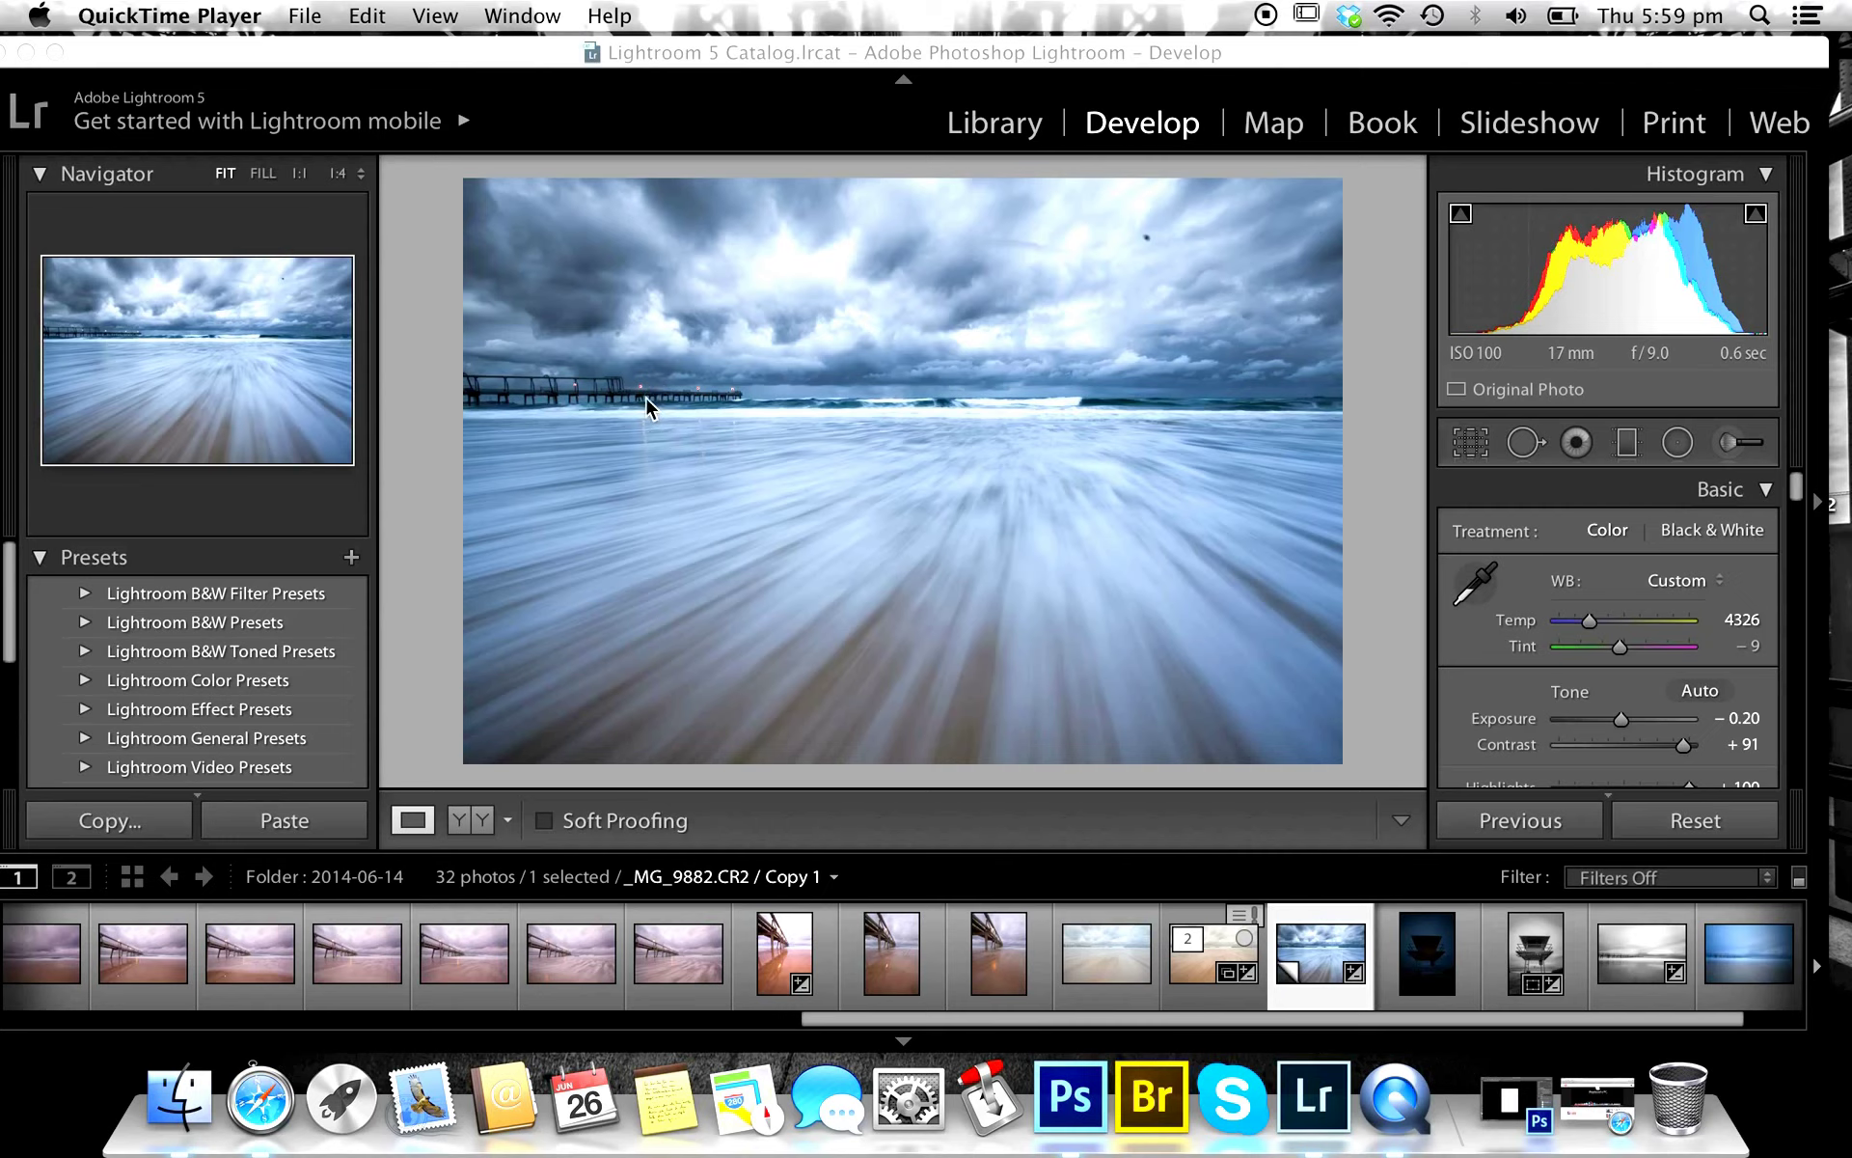
Open the unedited original beach photo and cool its white balance from Temp 6547 to 4869.
click(1177, 976)
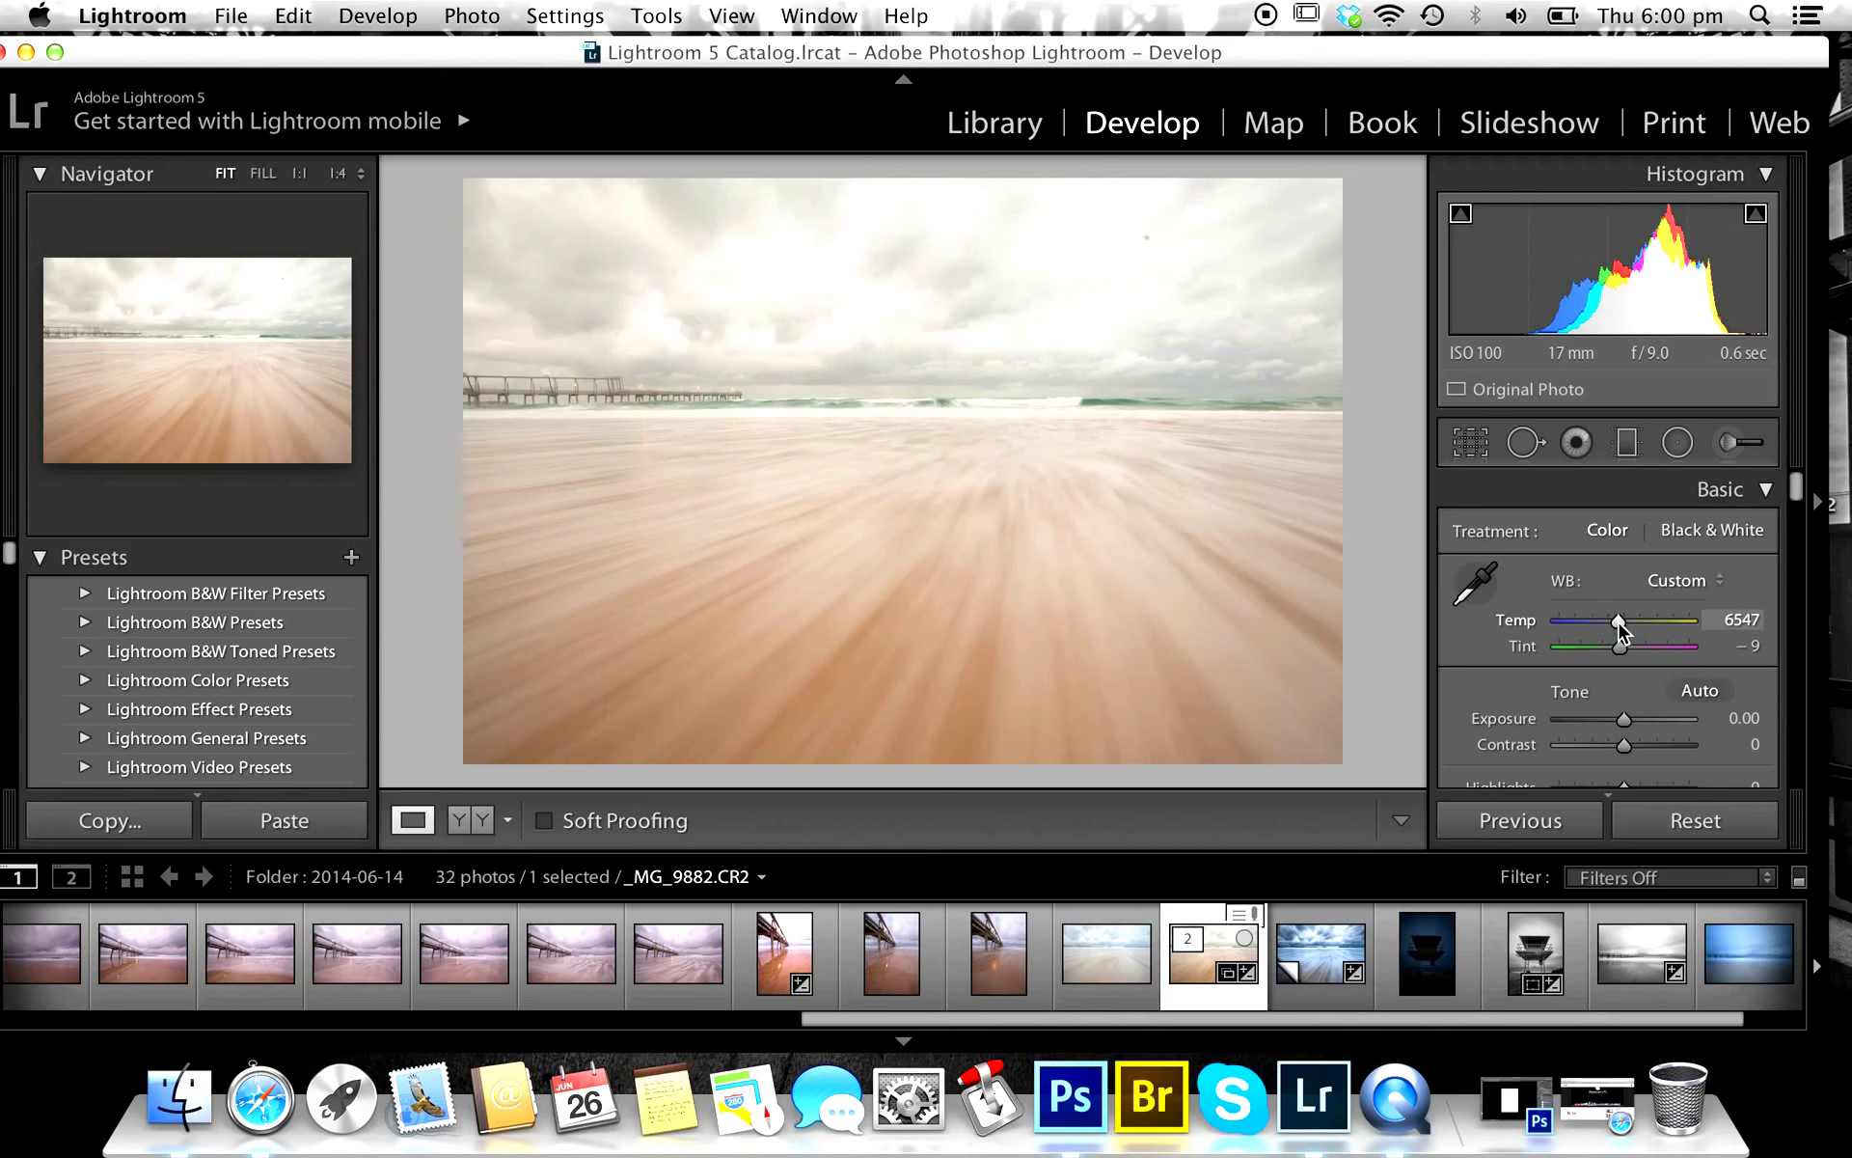
mouse_move(1619, 624)
mouse_down()
mouse_move(1600, 620)
mouse_move(1649, 627)
mouse_move(1596, 633)
mouse_up()
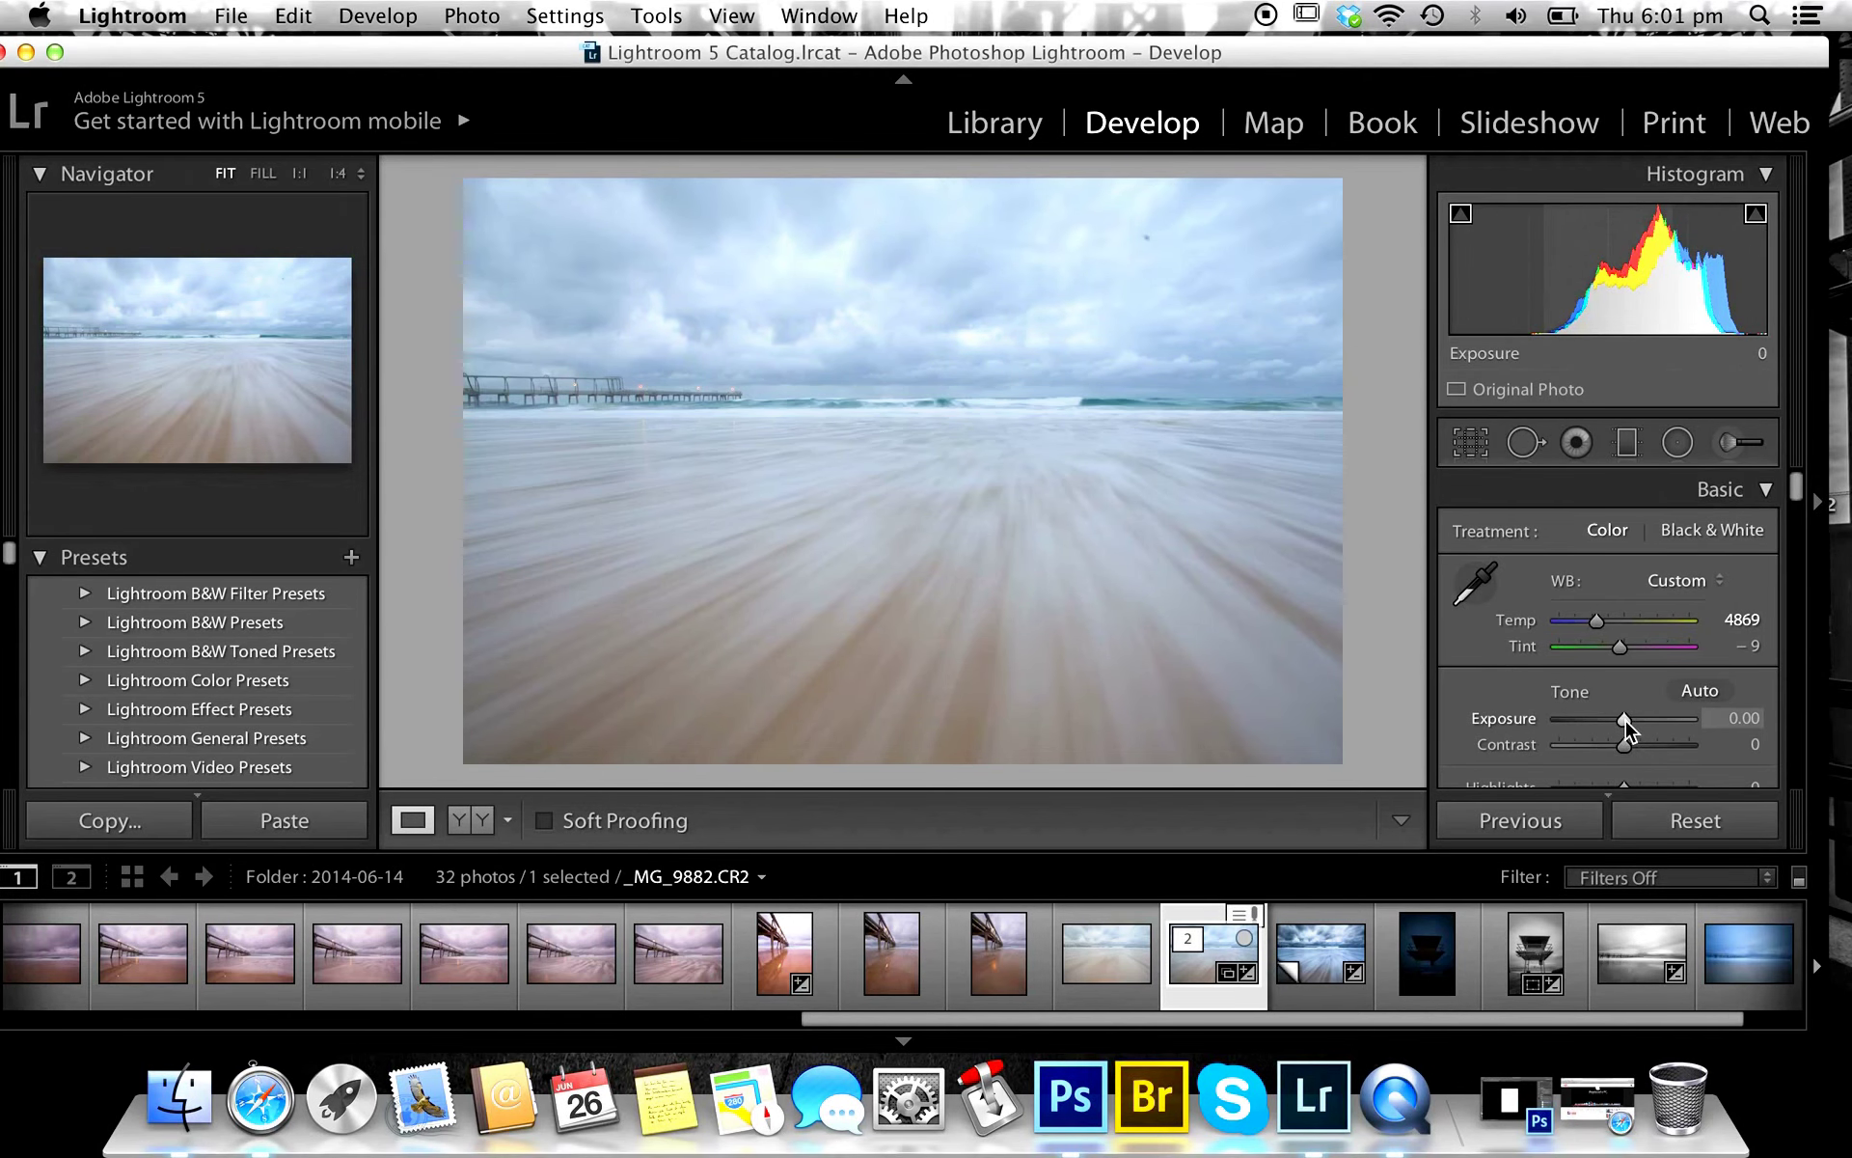
Lower Exposure to -0.80 and raise Contrast to +86 in the Basic panel.
mouse_move(1624, 720)
mouse_down()
mouse_move(1640, 720)
mouse_move(1603, 726)
mouse_move(1632, 720)
mouse_up()
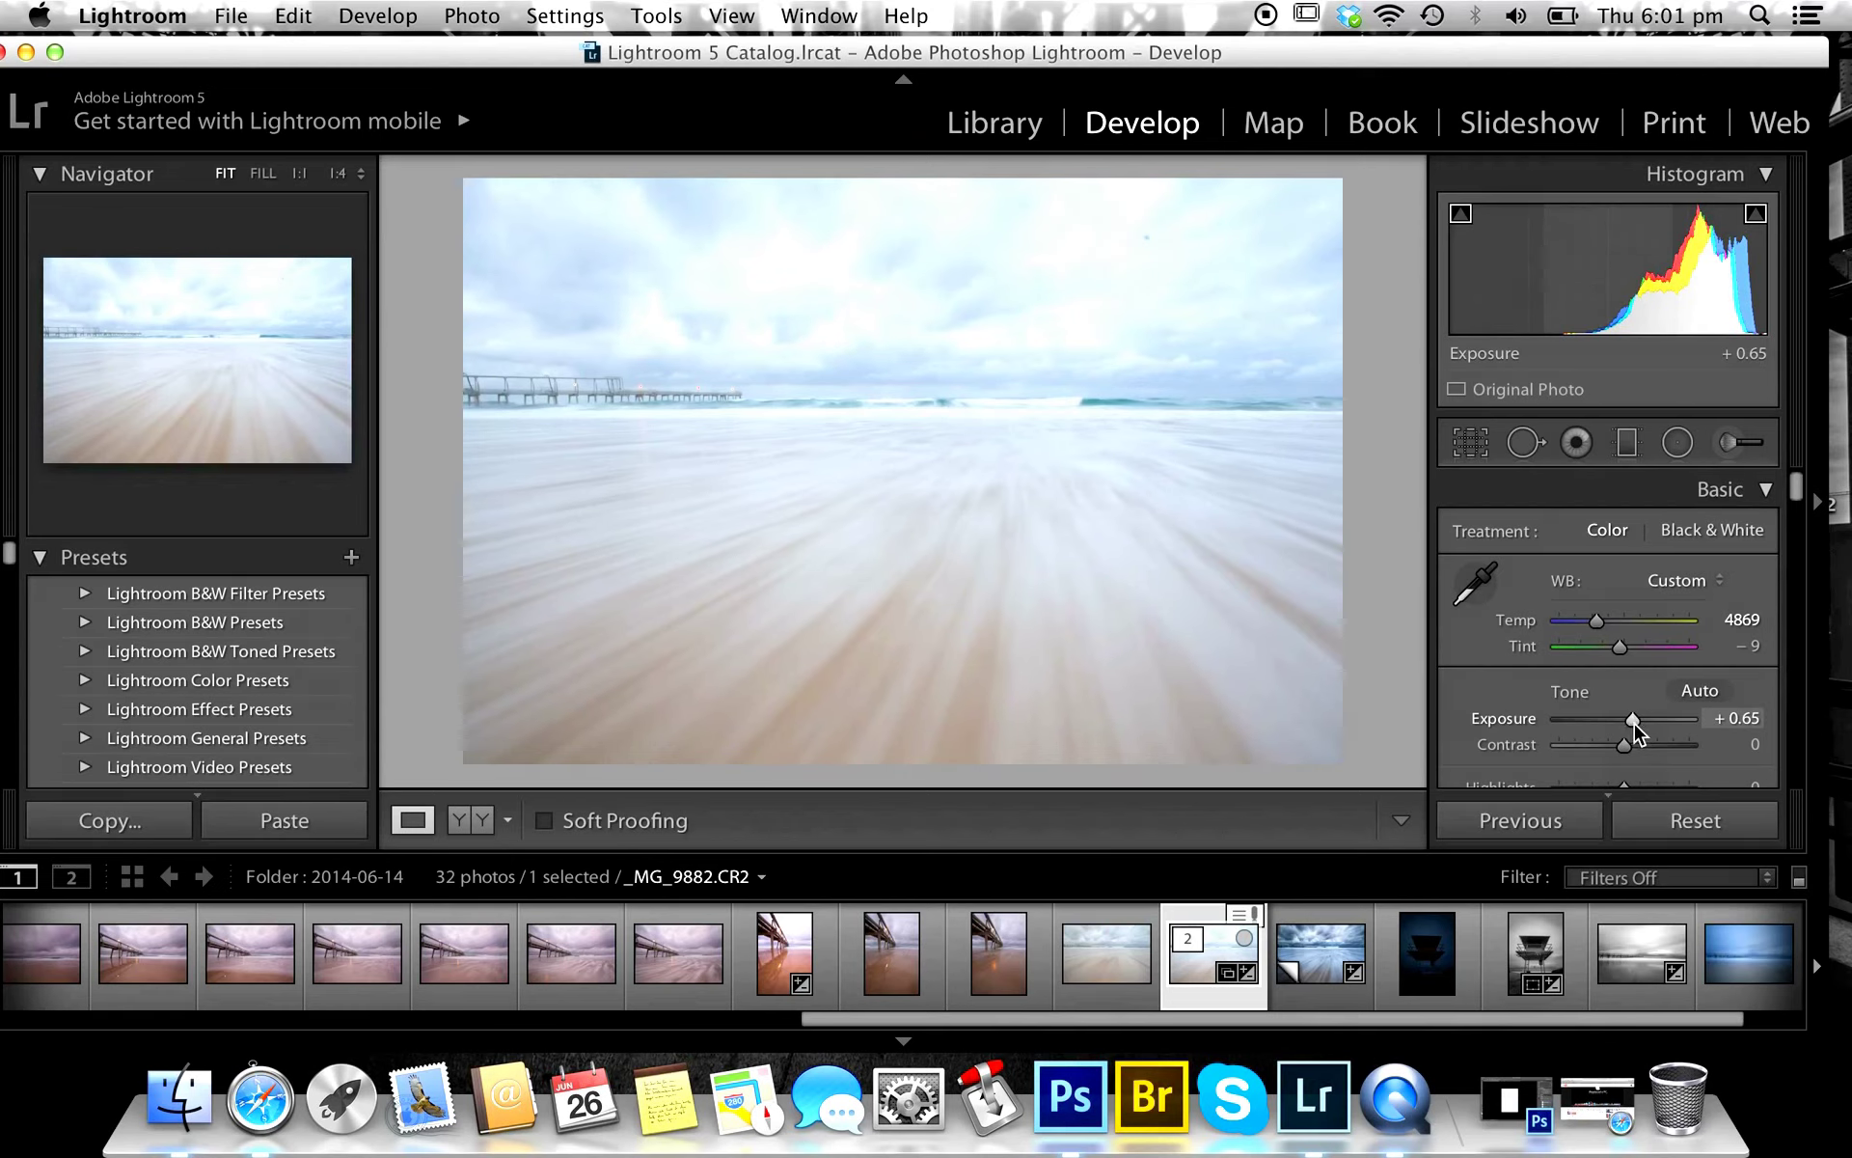
mouse_move(1634, 724)
mouse_down()
mouse_move(1579, 735)
mouse_move(1635, 731)
mouse_move(1592, 741)
mouse_move(1616, 734)
mouse_up()
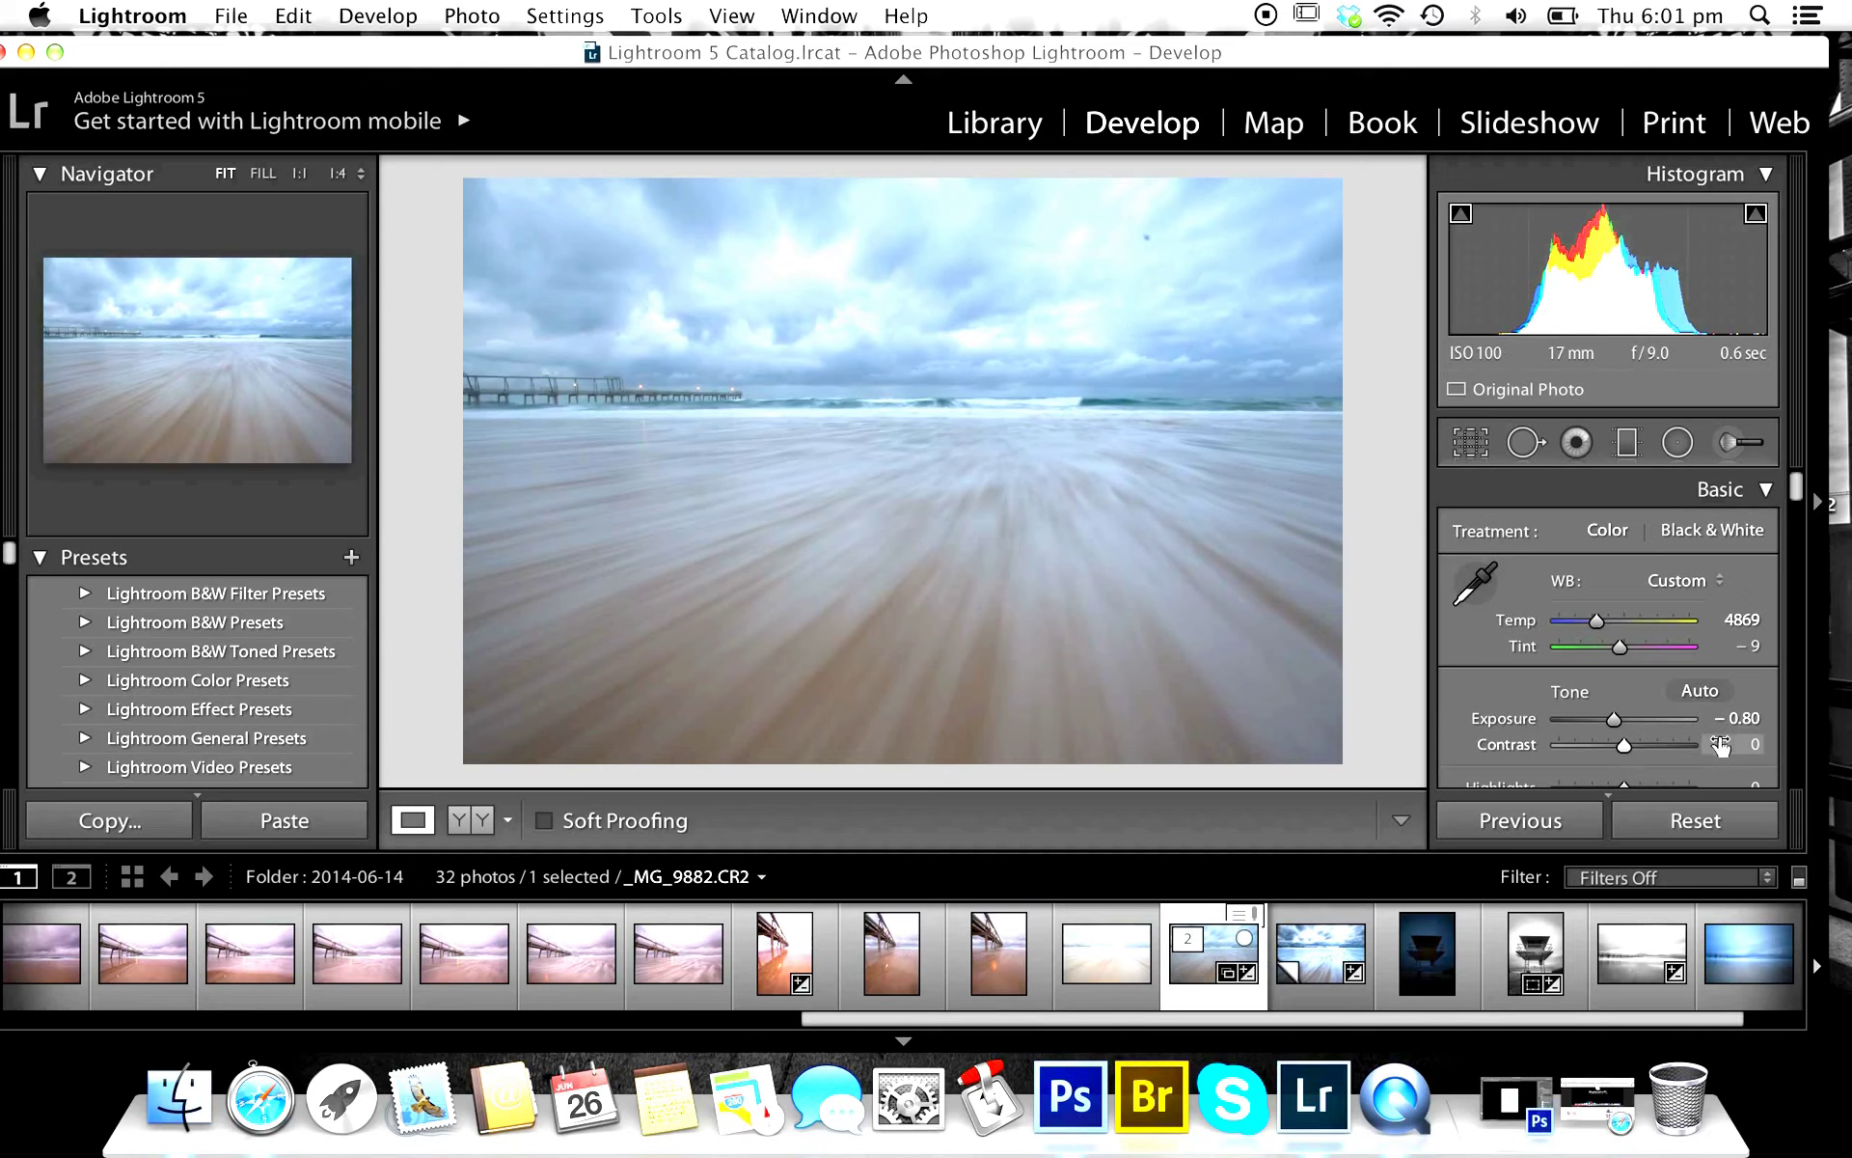
scroll(1675, 727, down, 3)
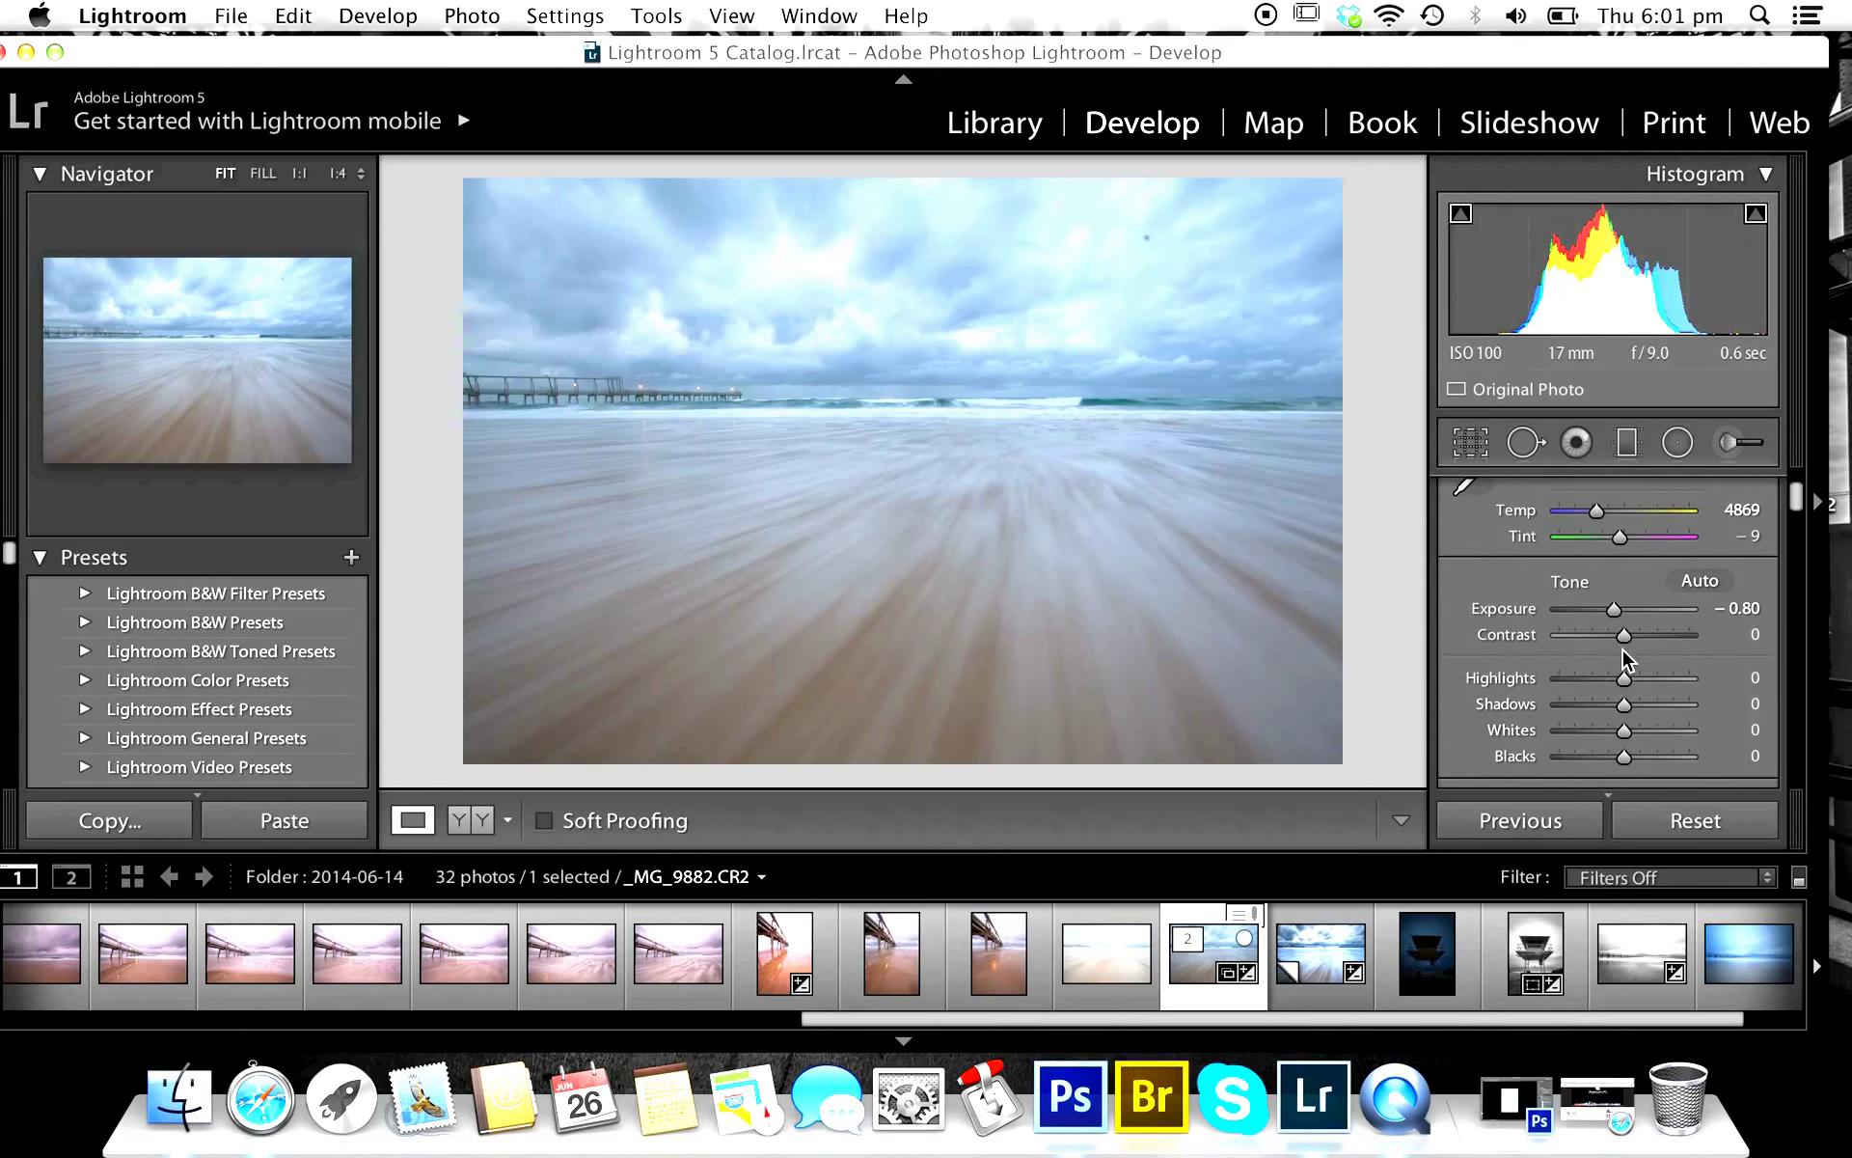
drag(1625, 639, 1680, 635)
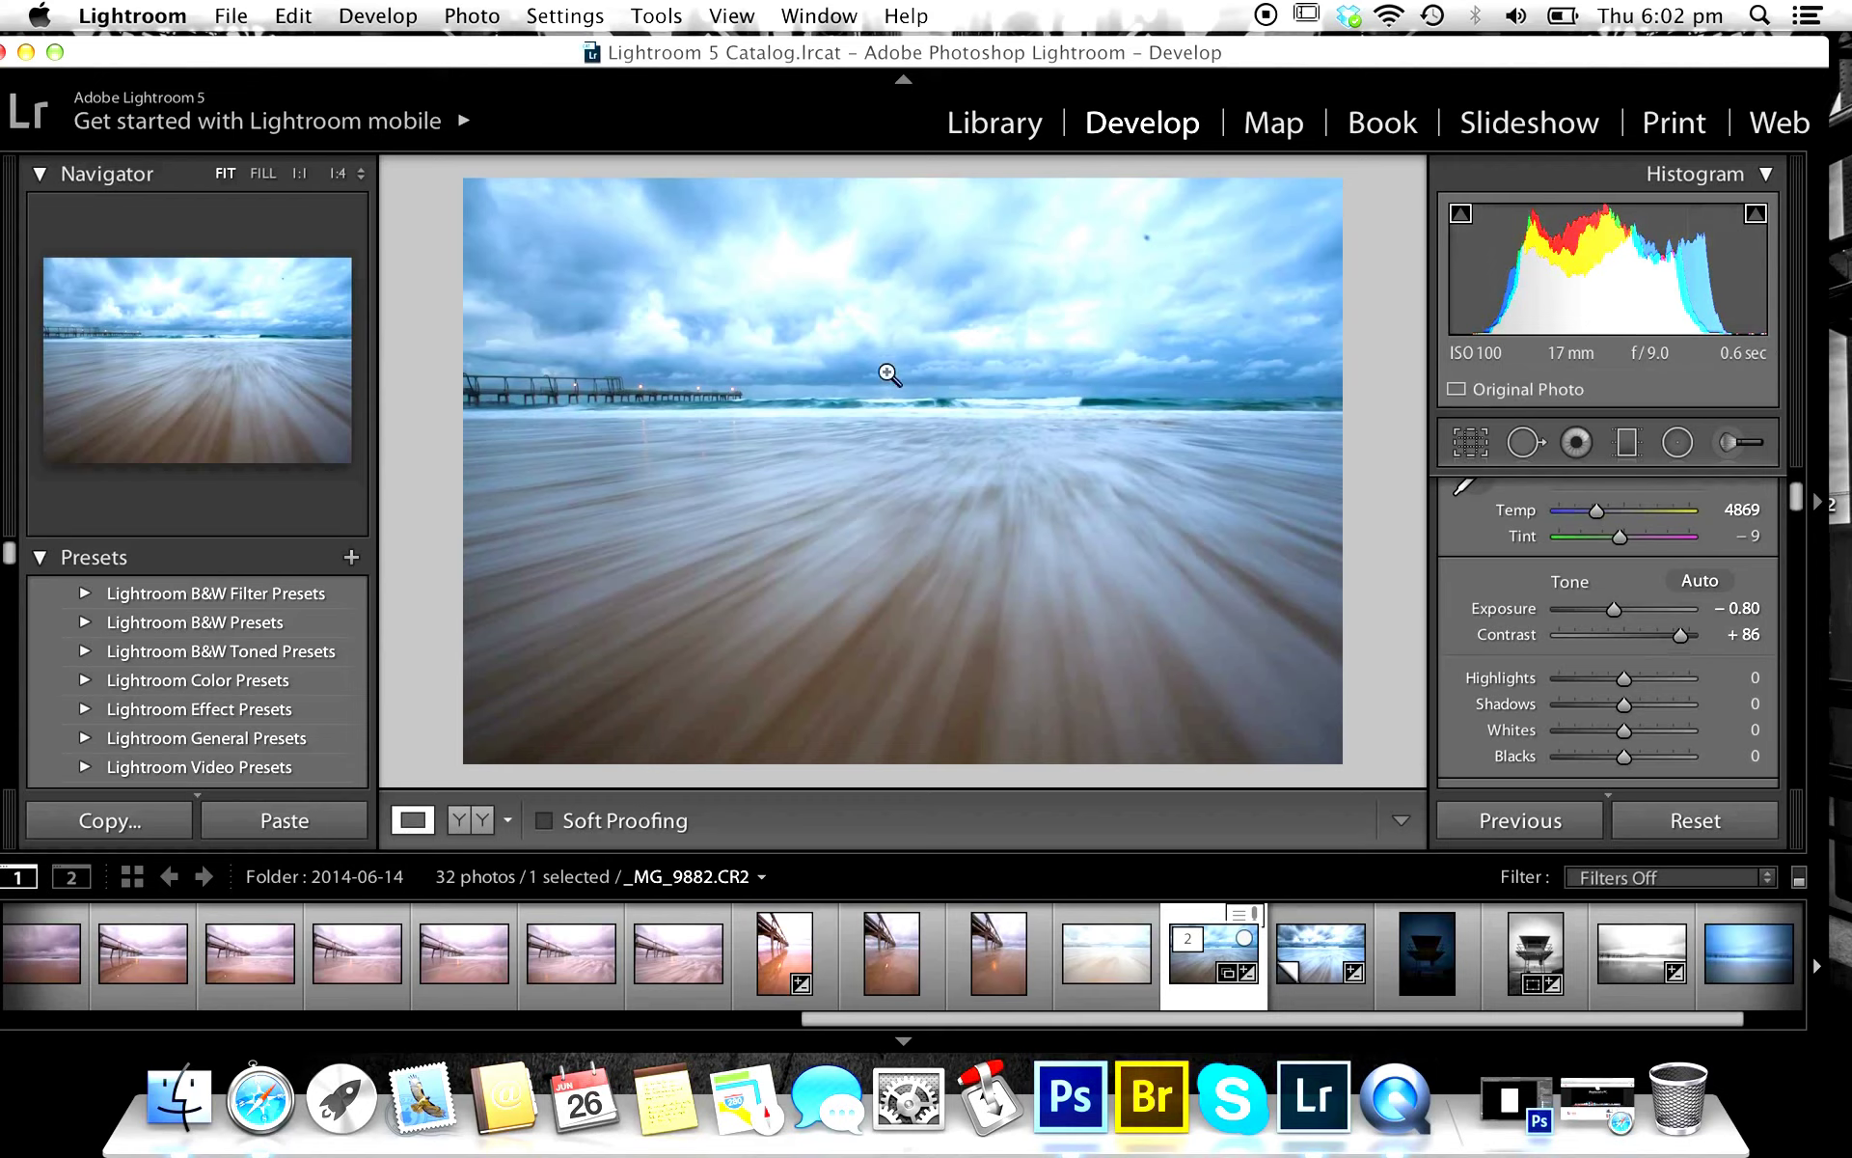
Lower Saturation to -22 in the Presence section to mute the colours.
scroll(1681, 696, down, 1)
scroll(1680, 696, down, 3)
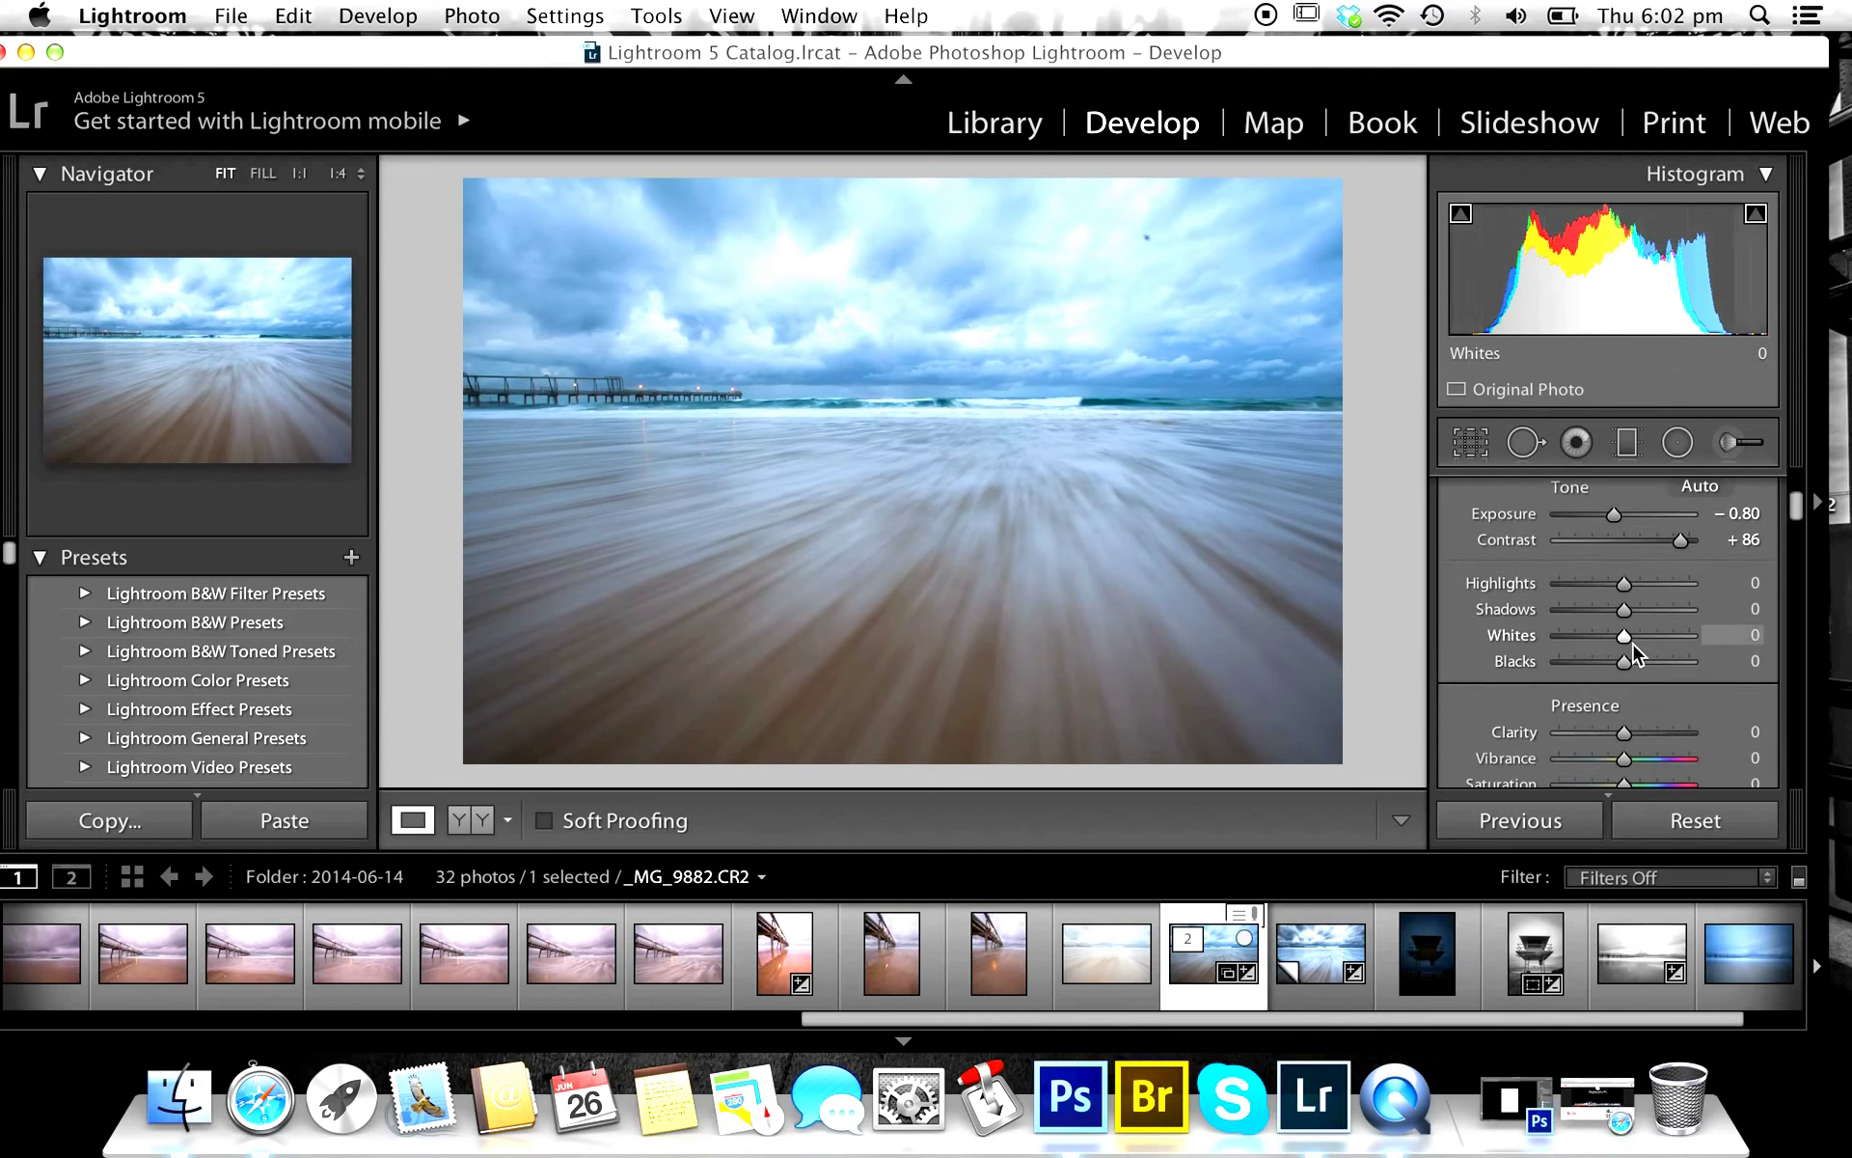
scroll(1634, 644, down, 3)
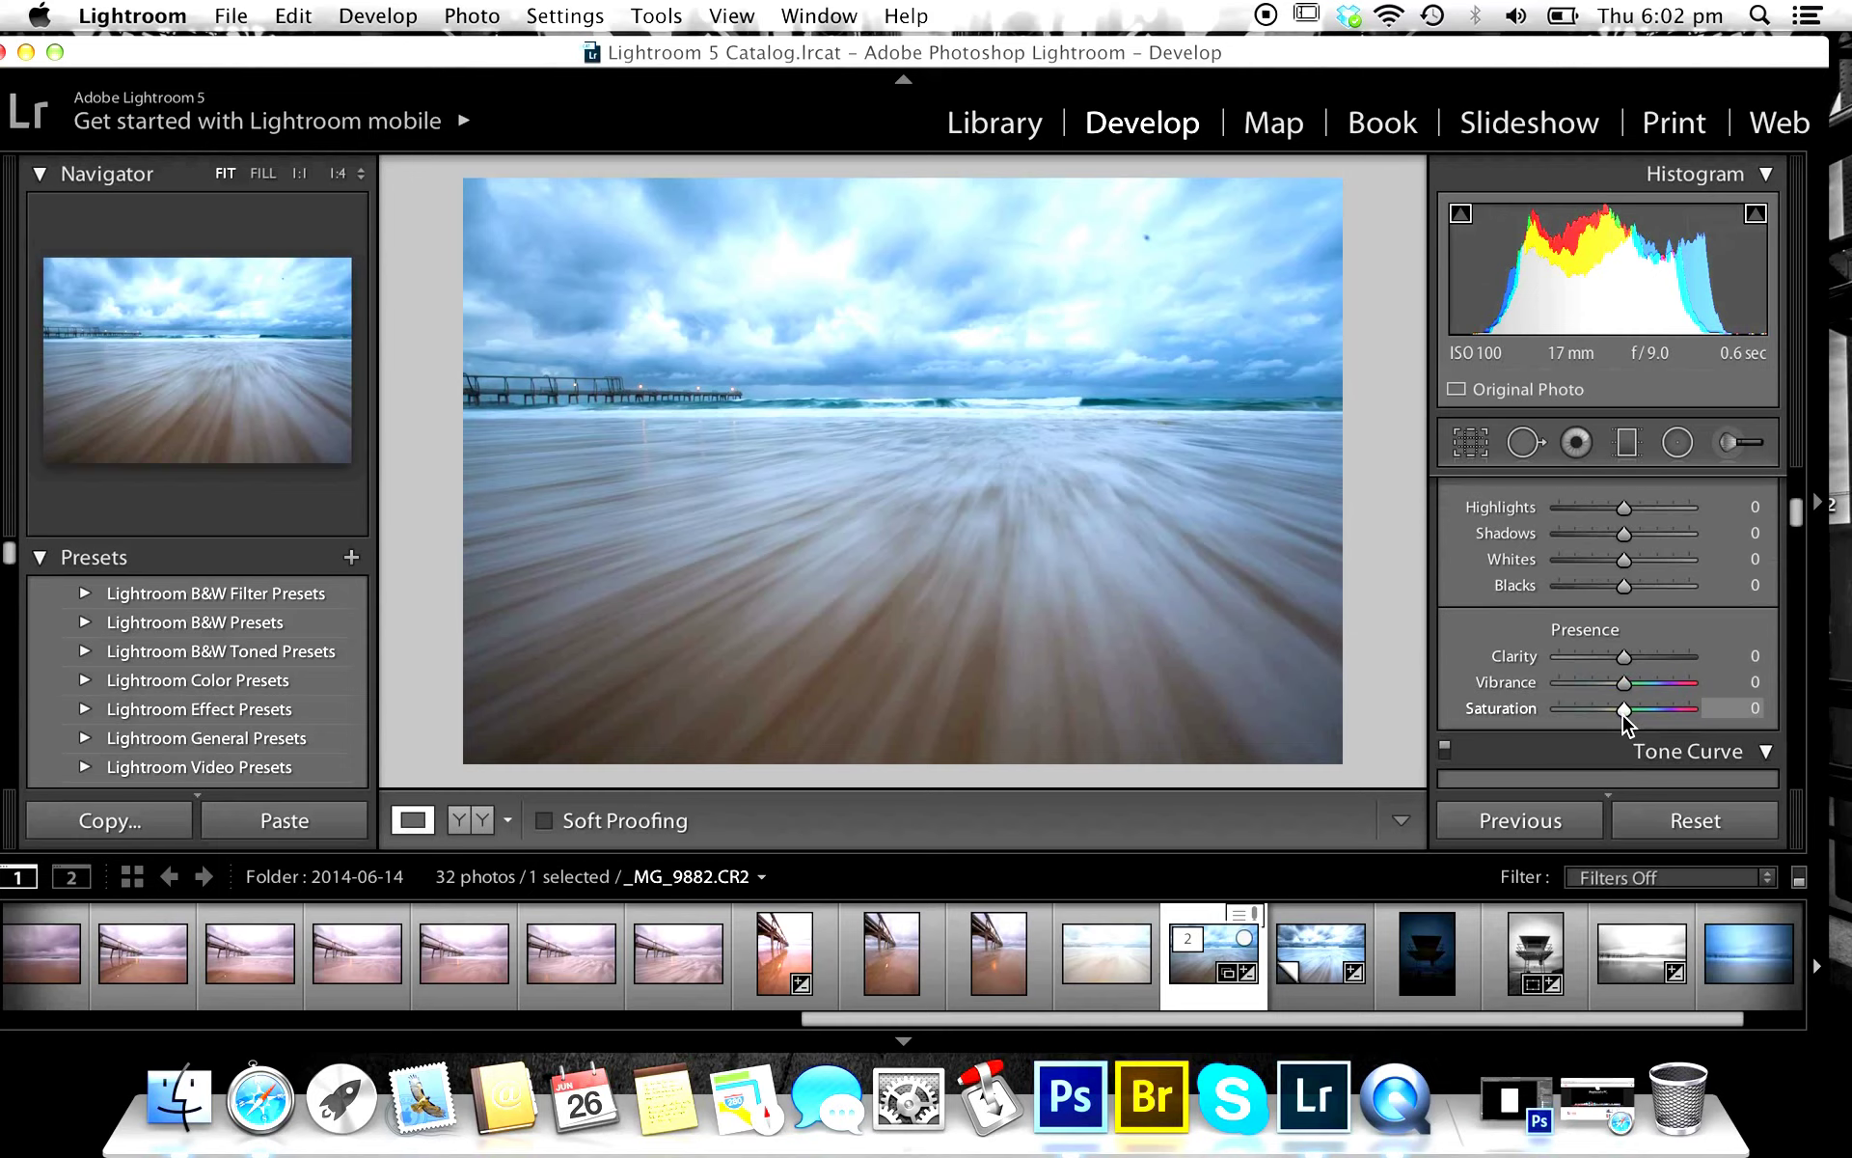
mouse_move(1625, 715)
mouse_down()
mouse_move(1675, 716)
mouse_move(1611, 721)
mouse_up()
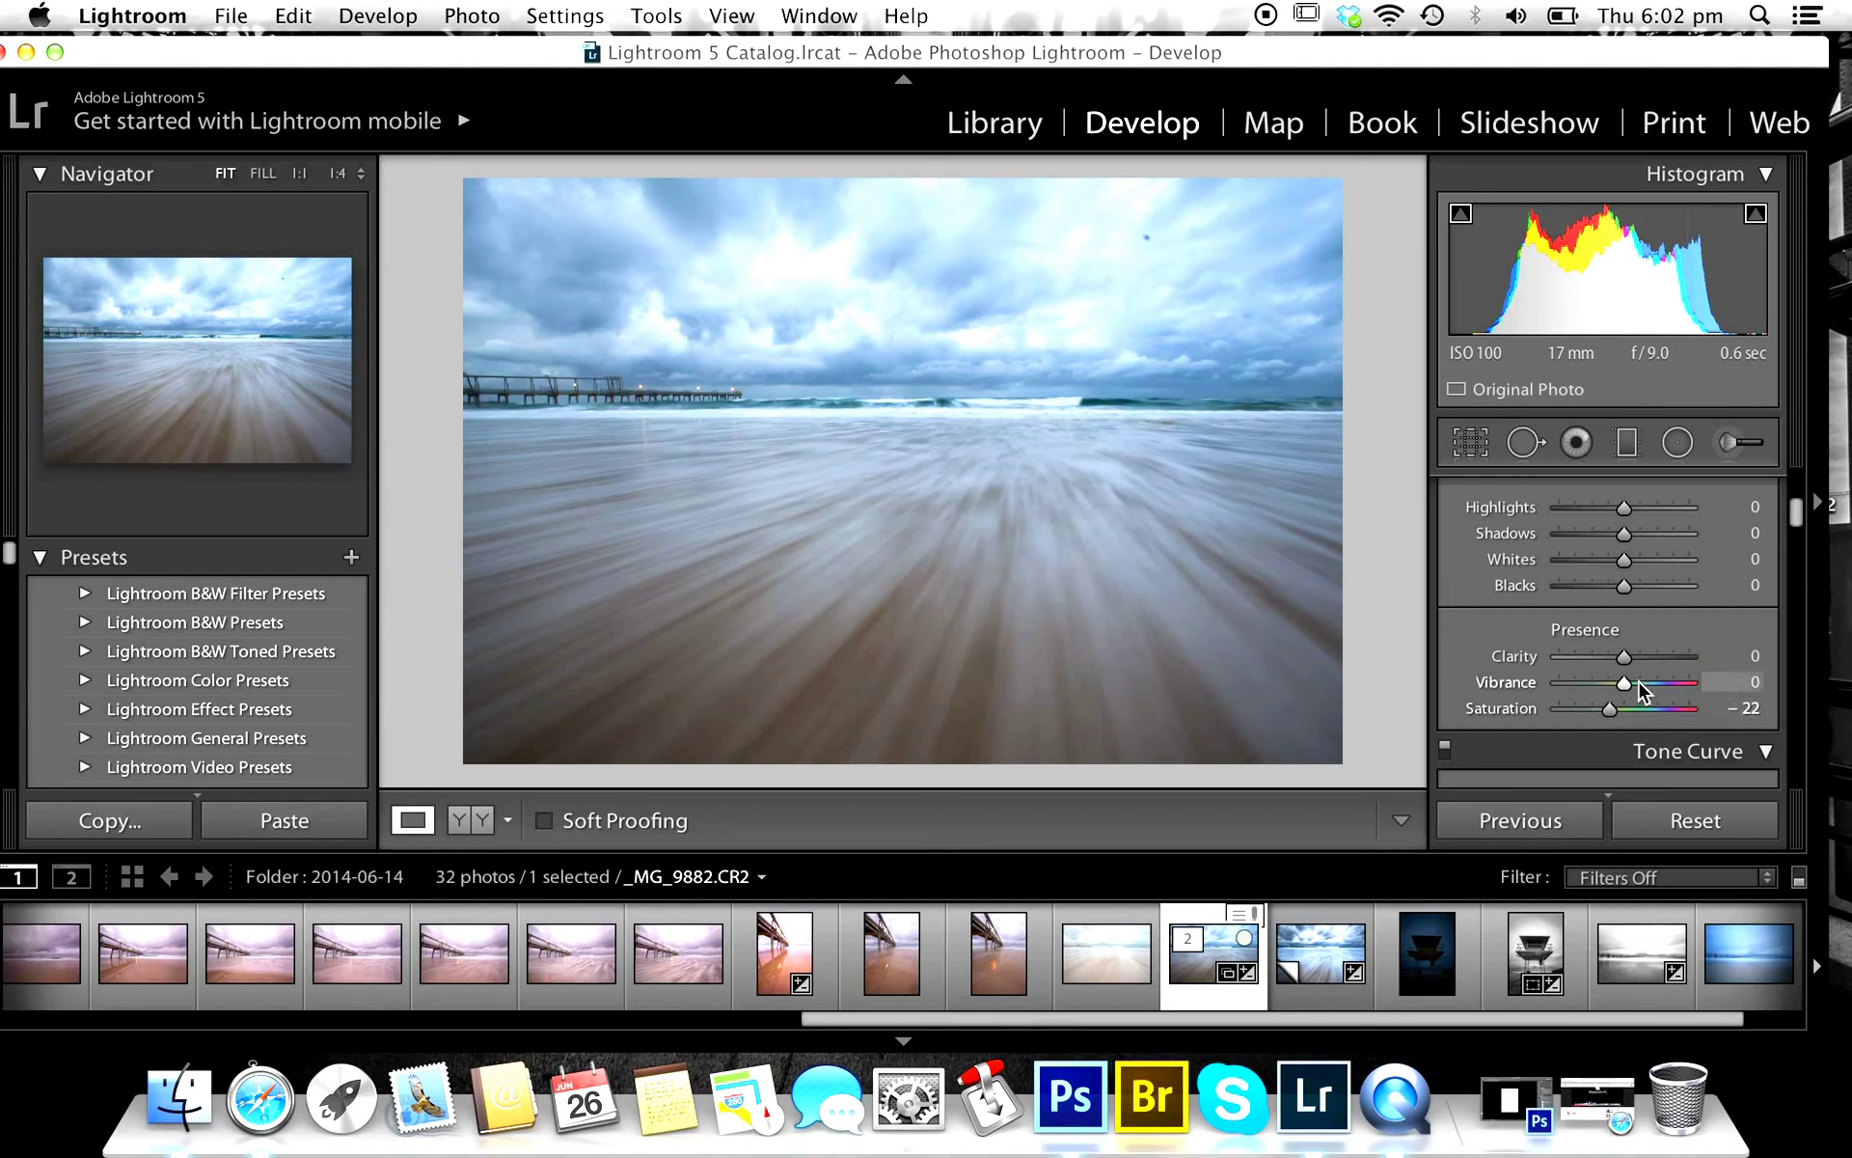
scroll(1637, 653, up, 3)
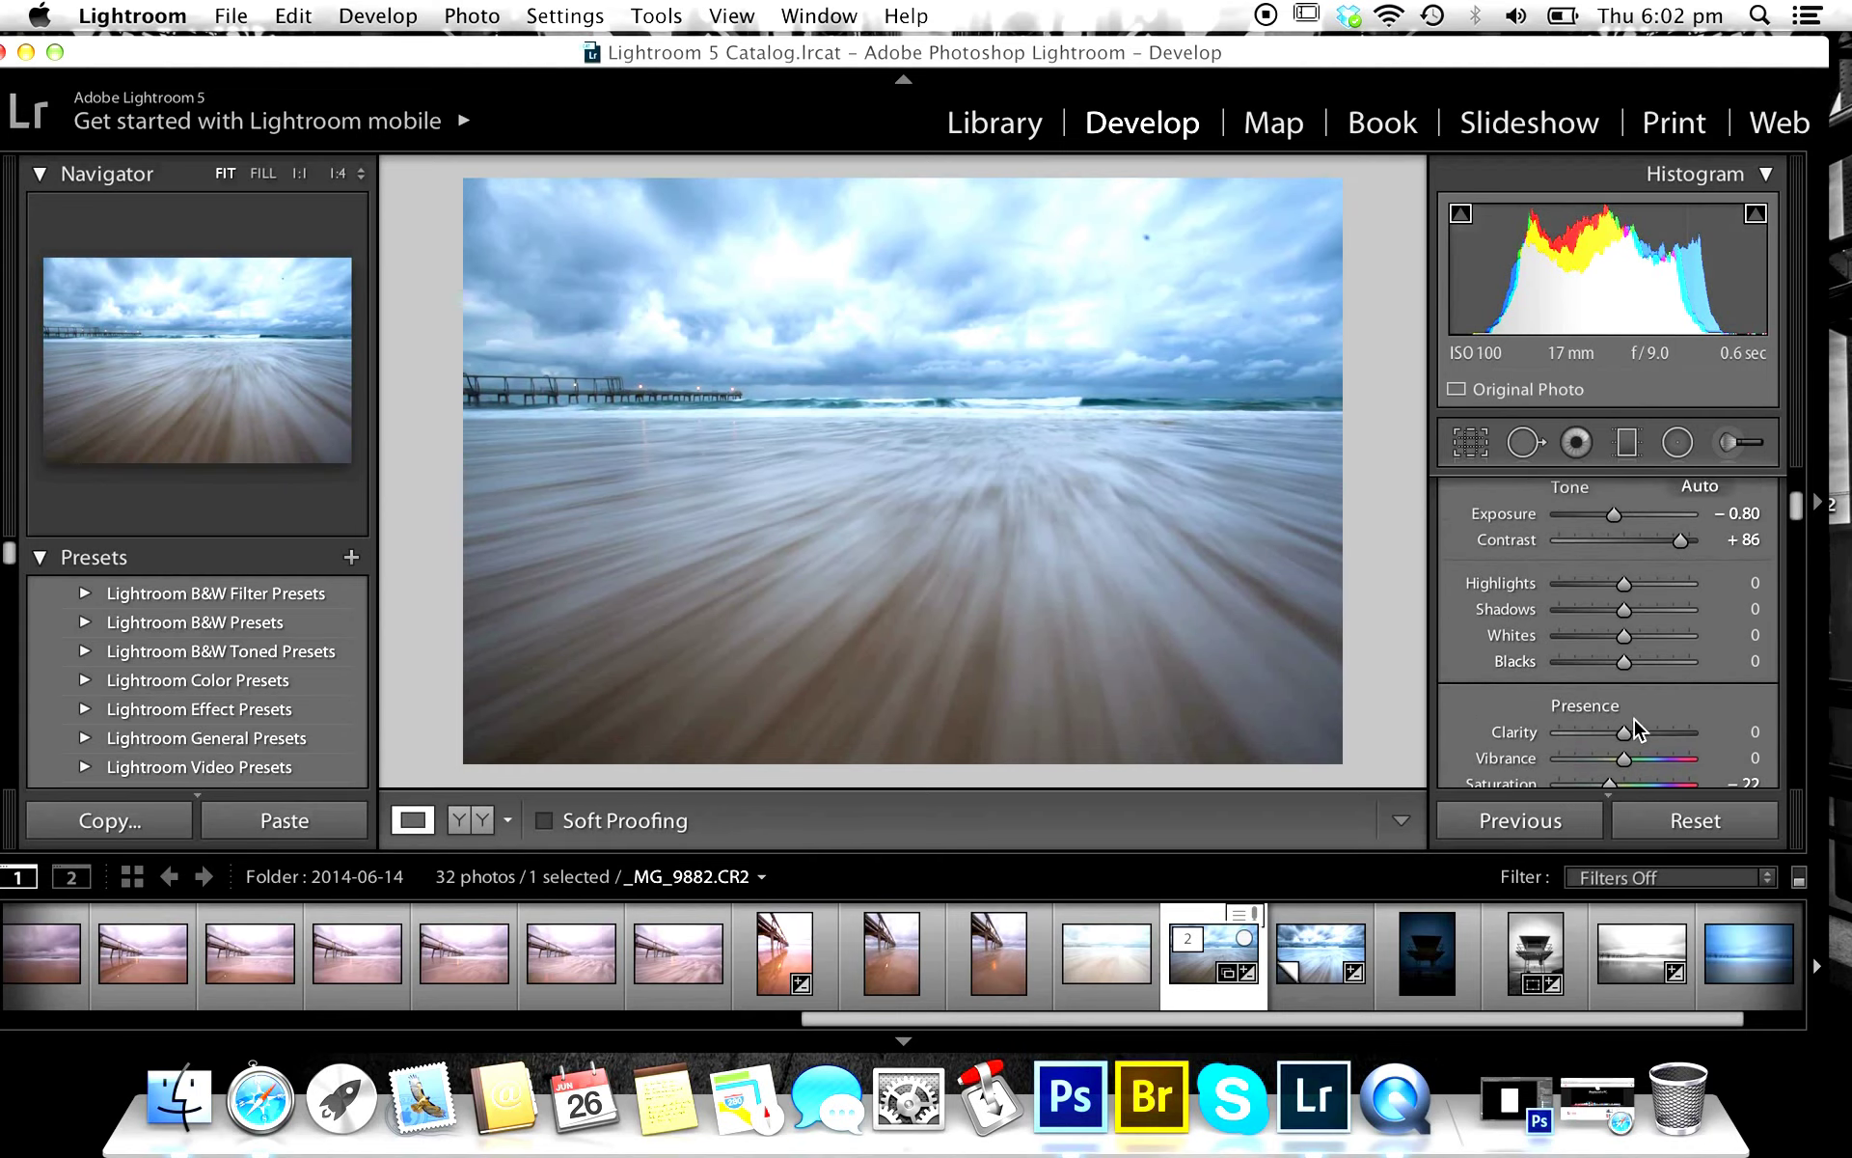
scroll(1634, 731, down, 3)
scroll(1634, 724, up, 6)
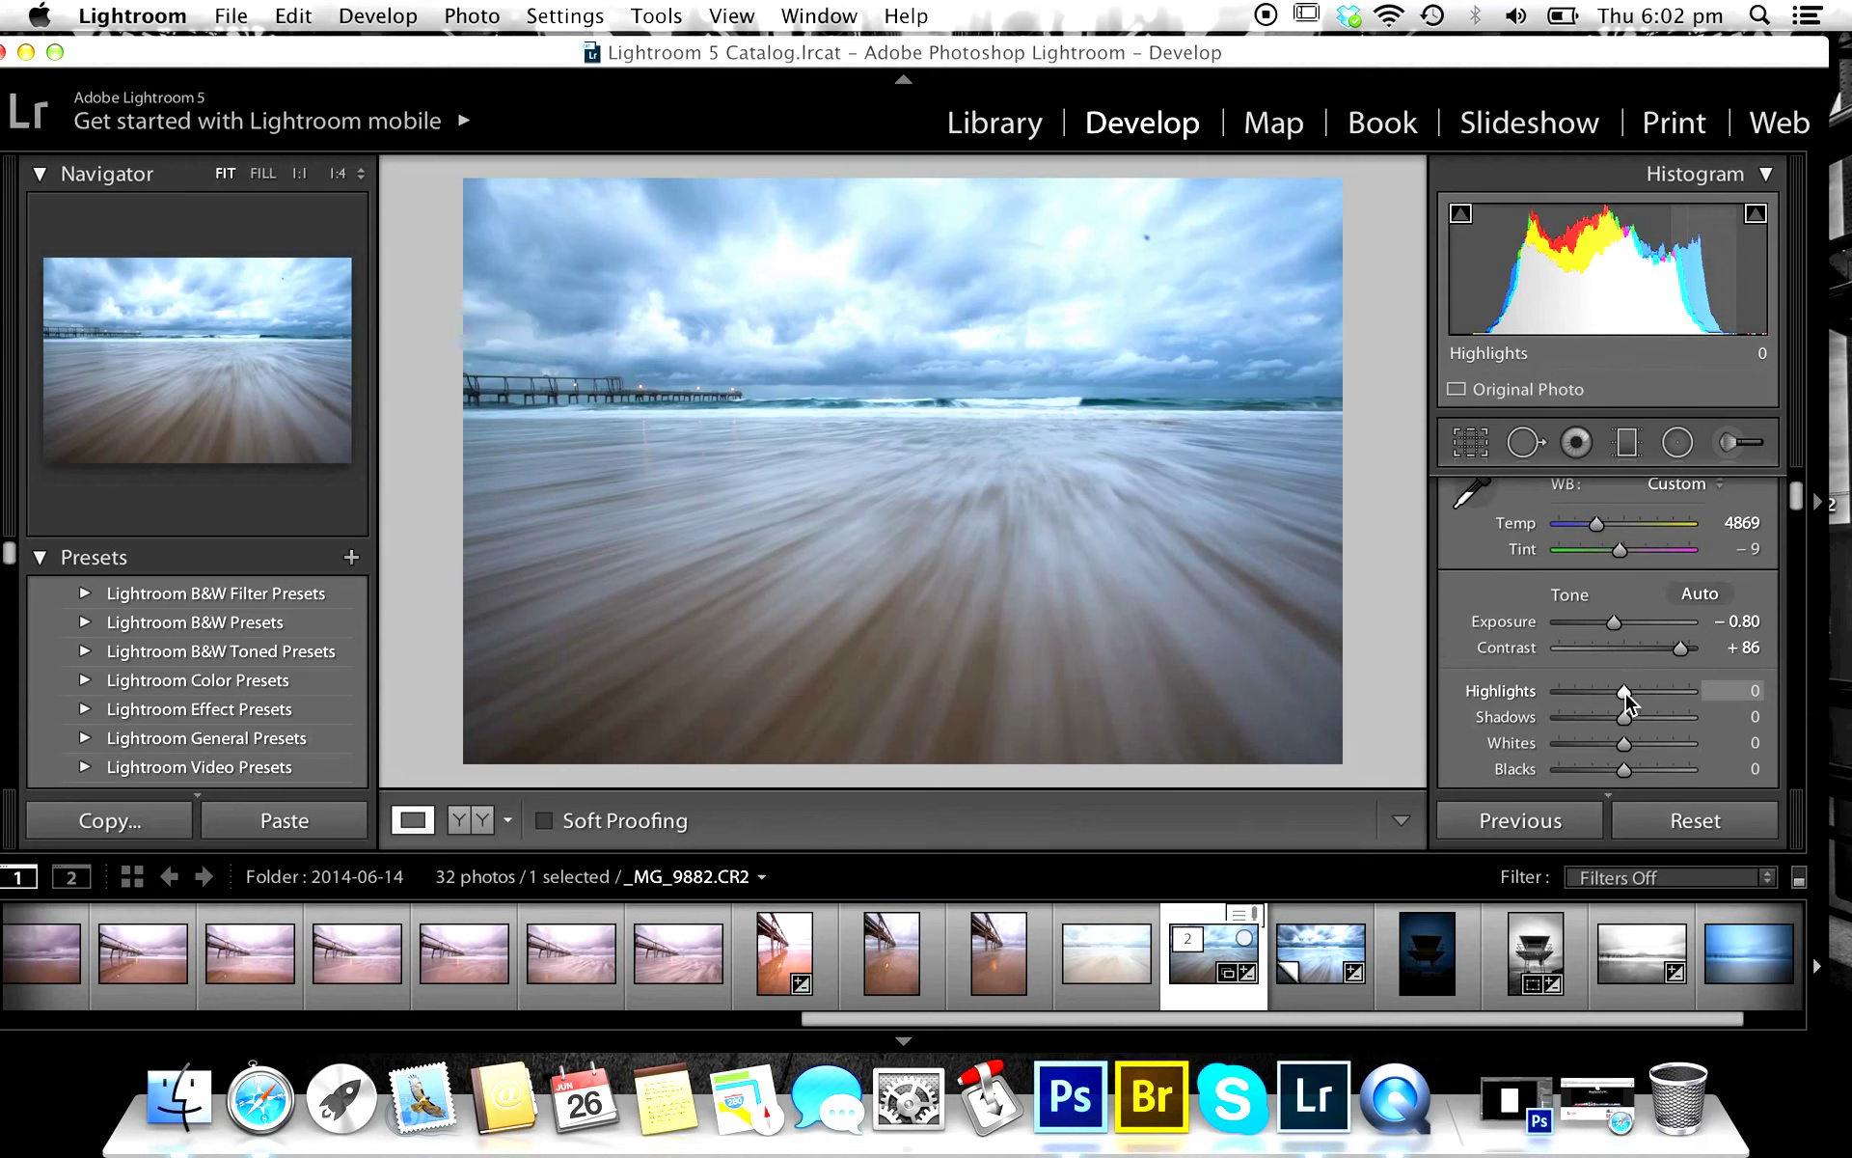
Set Highlights +63, Shadows +65, Whites +32 and Blacks -24 in the Basic panel.
drag(1626, 693, 1665, 702)
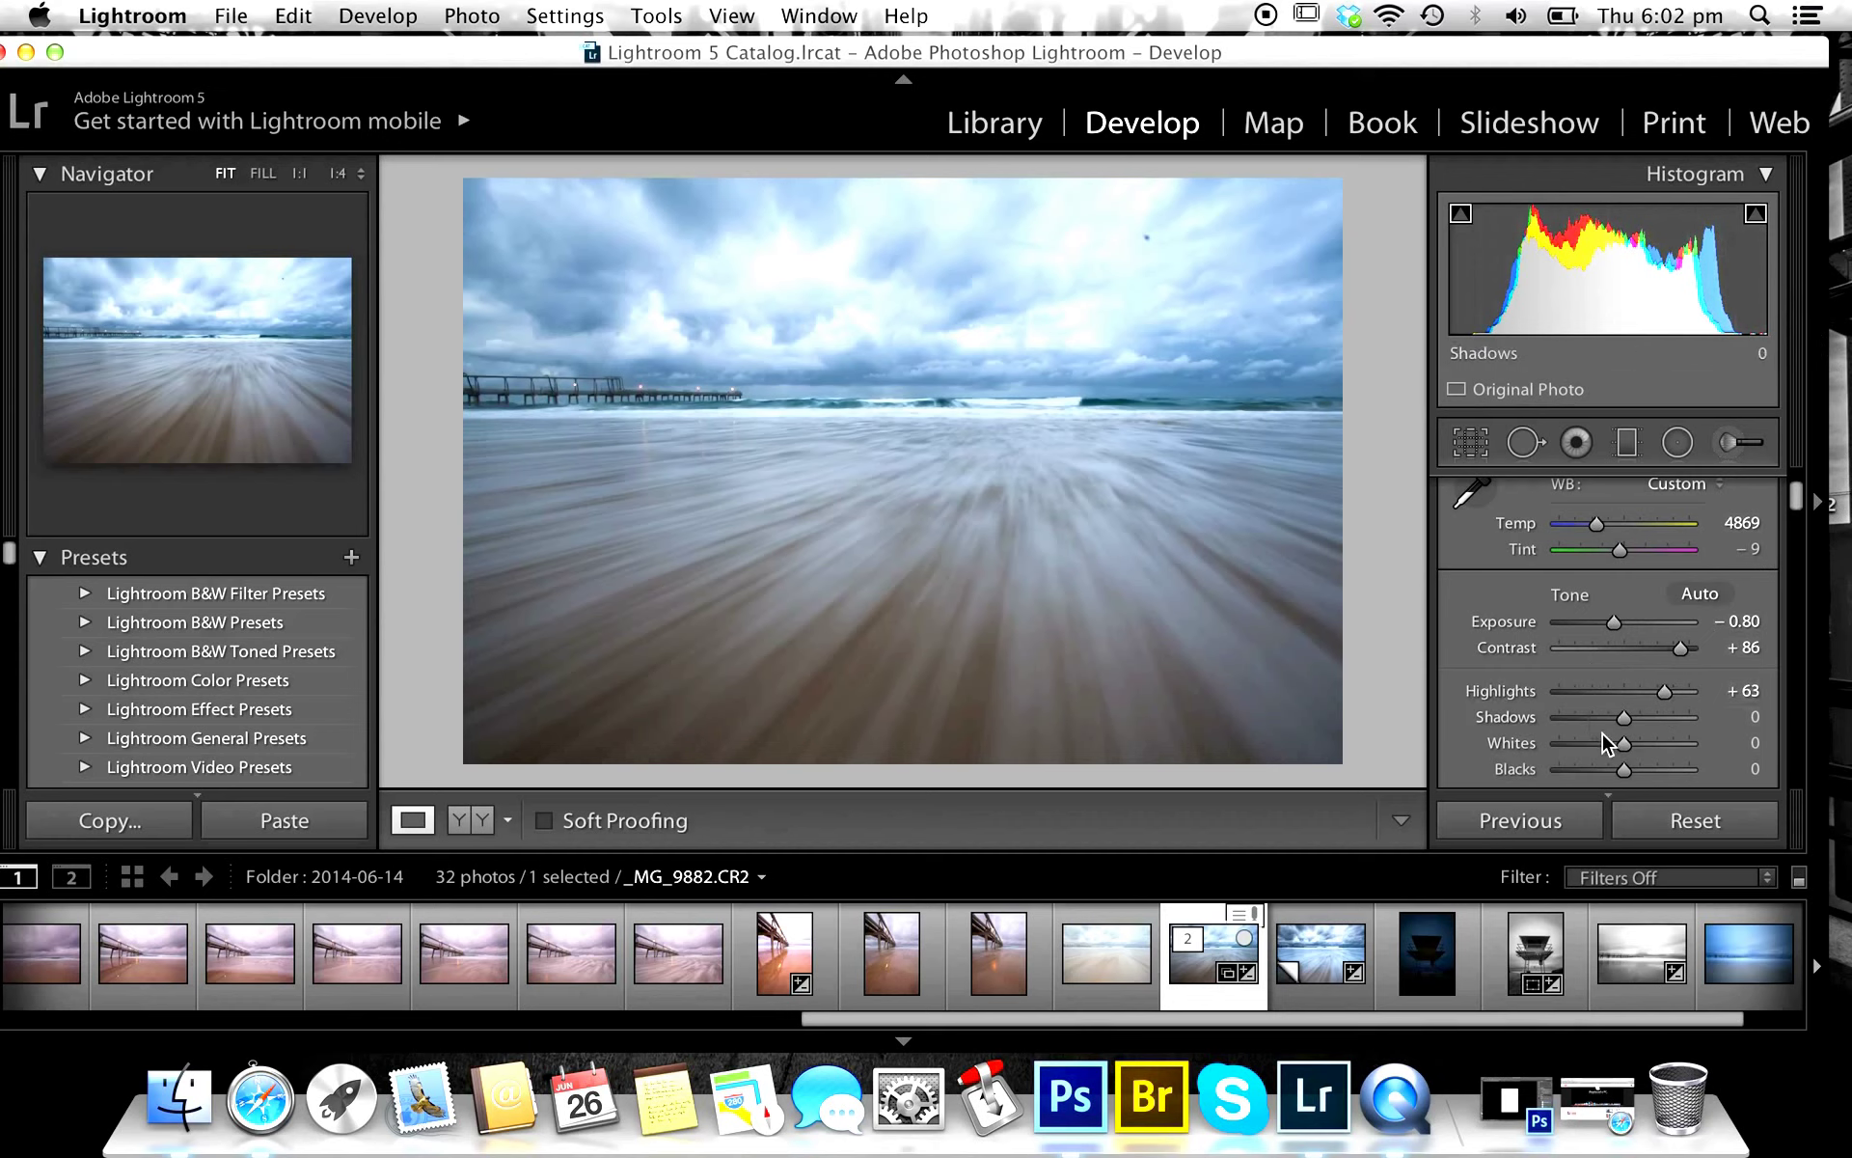
drag(1642, 719, 1659, 725)
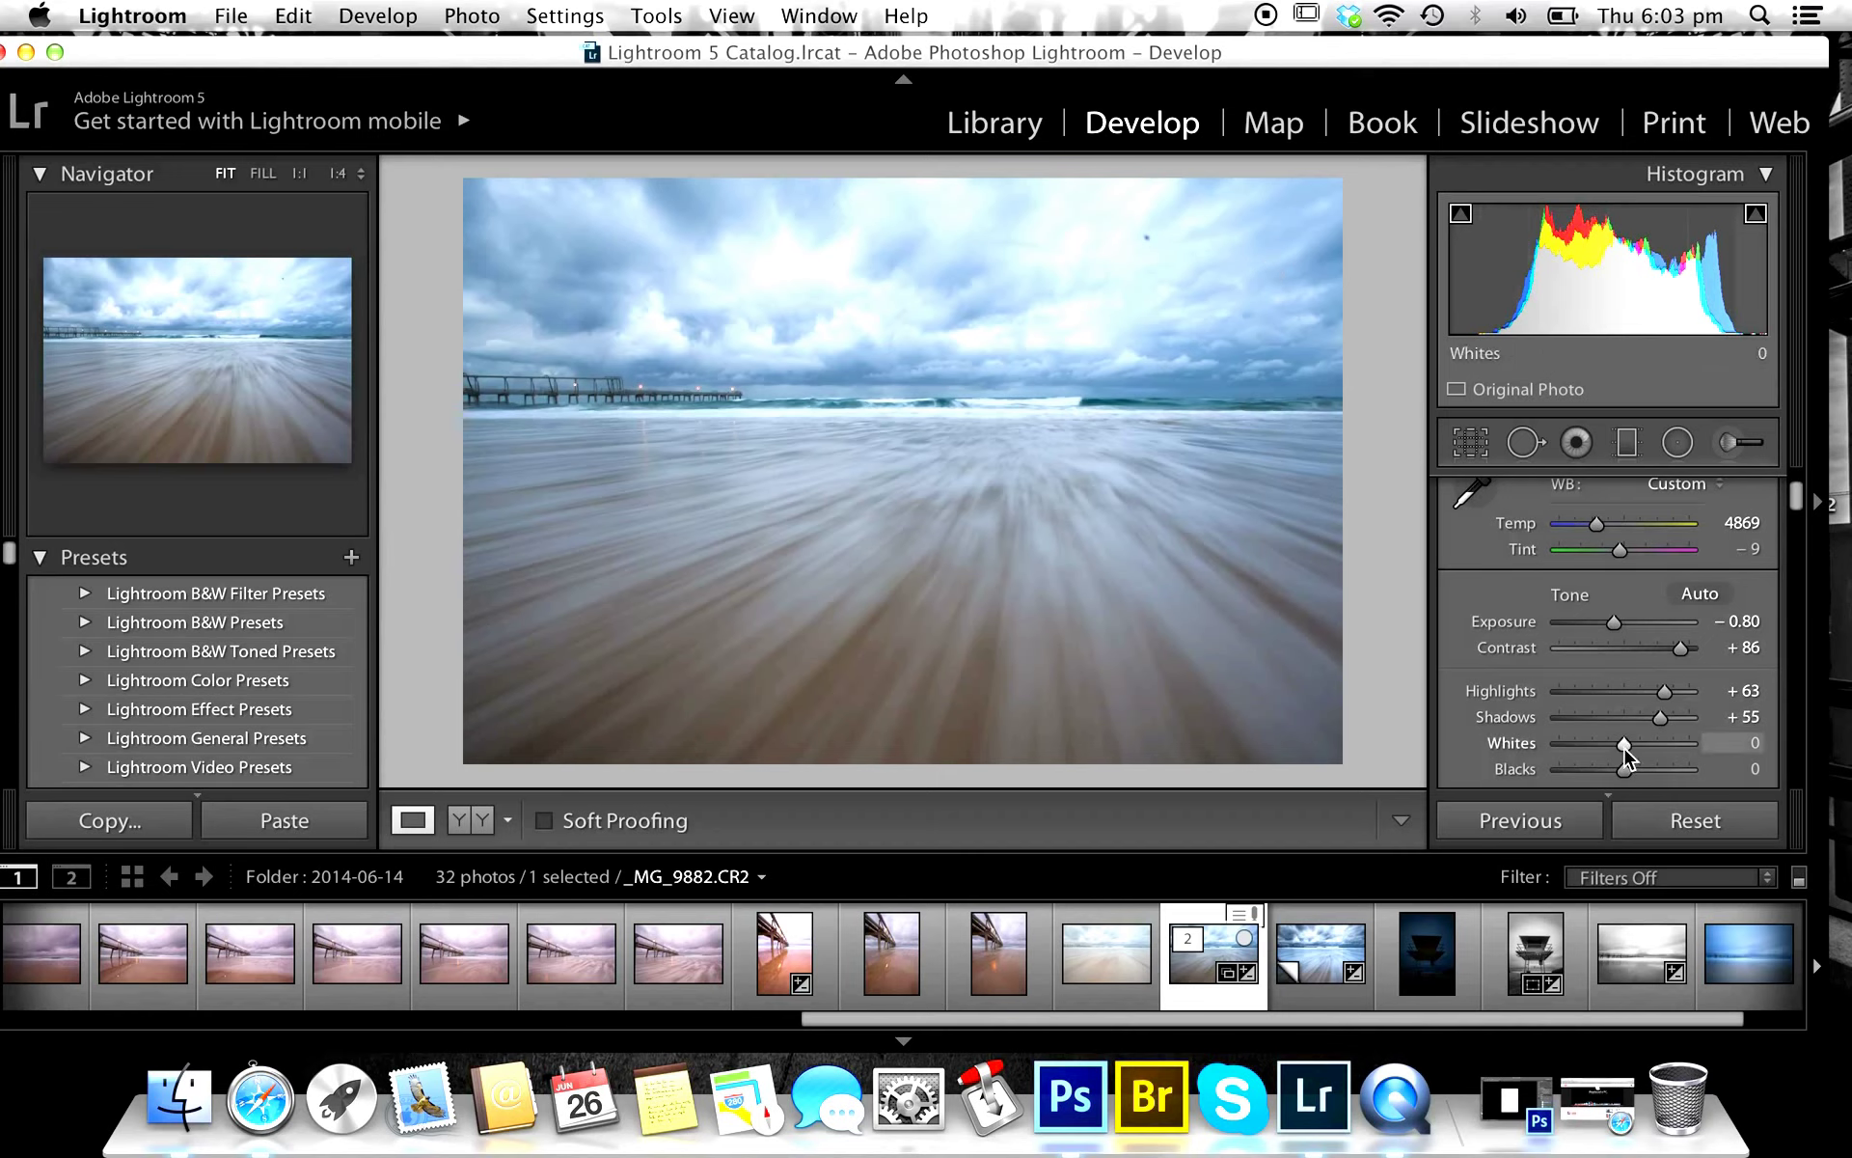
drag(1613, 768, 1623, 718)
click(1665, 718)
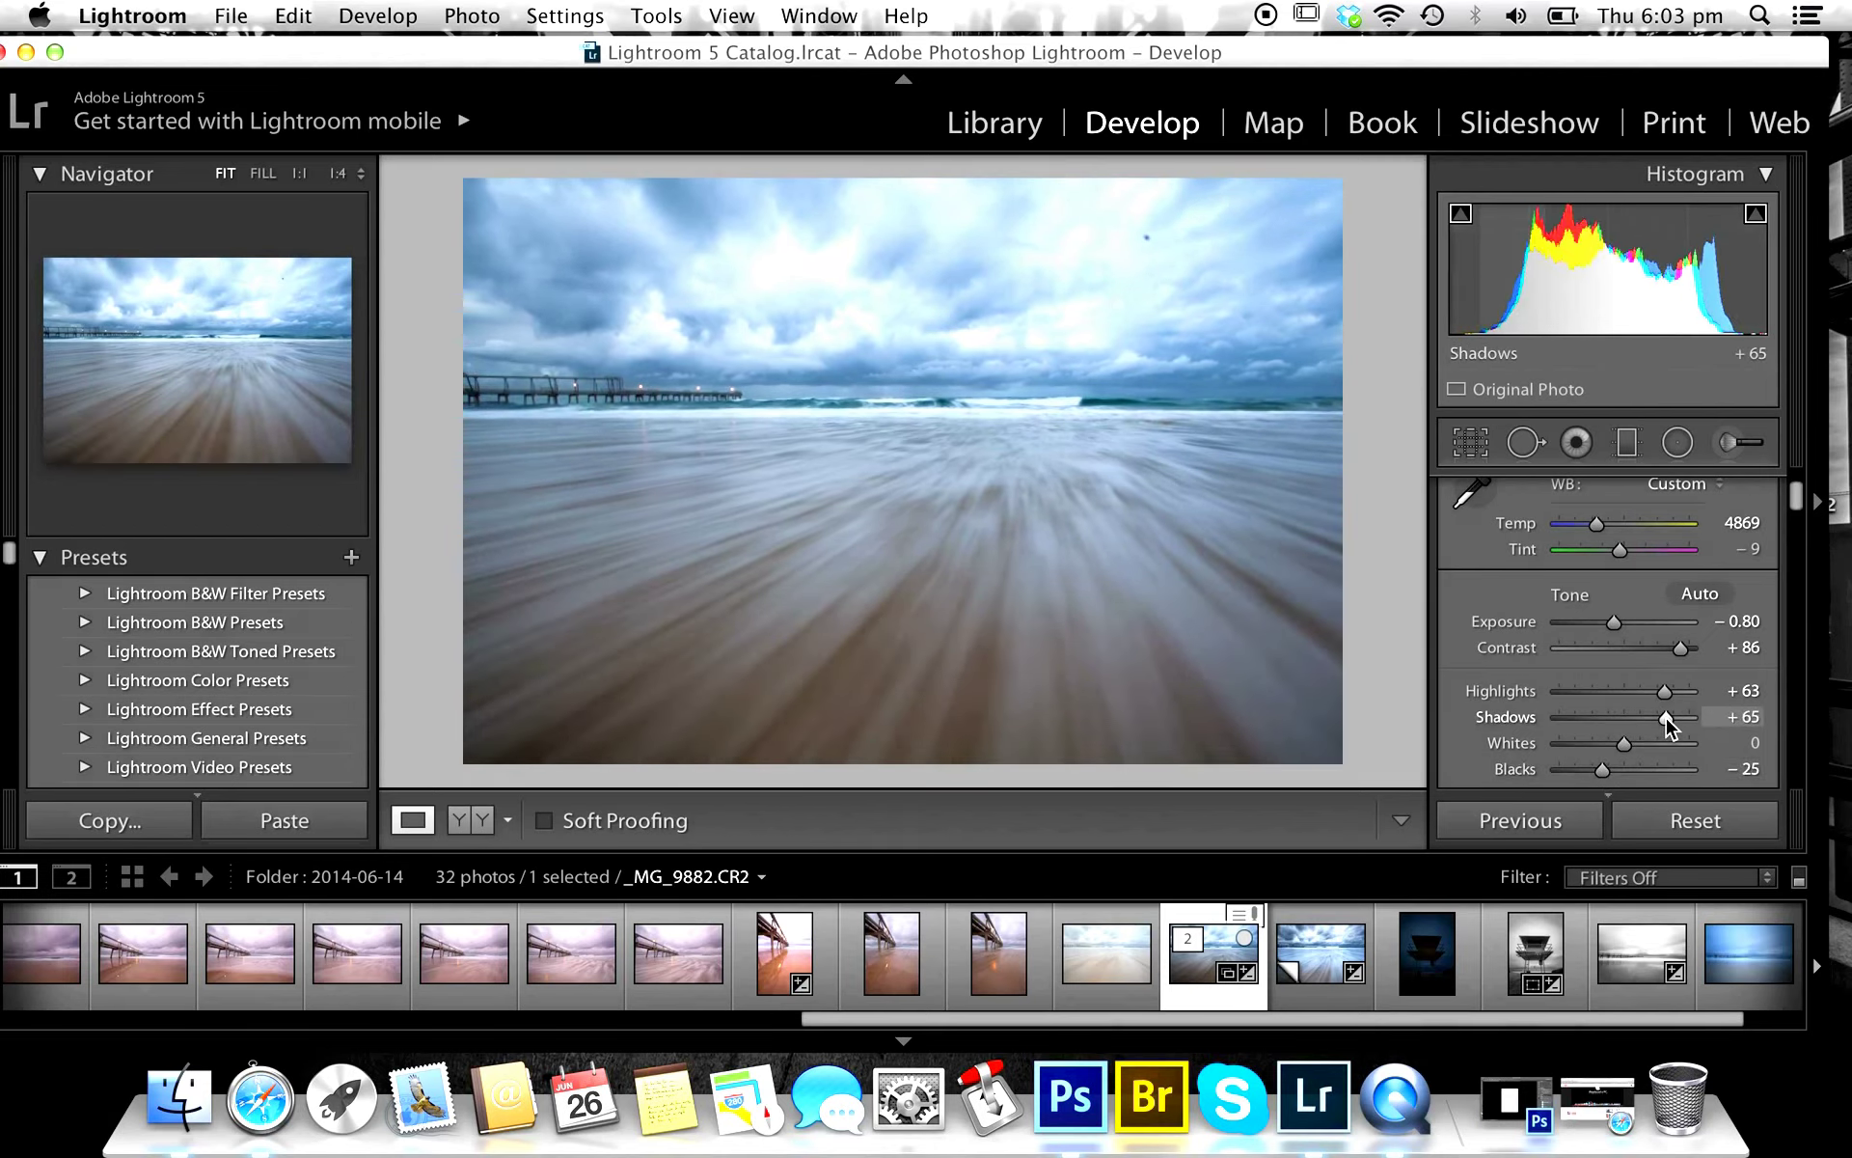
click(1590, 773)
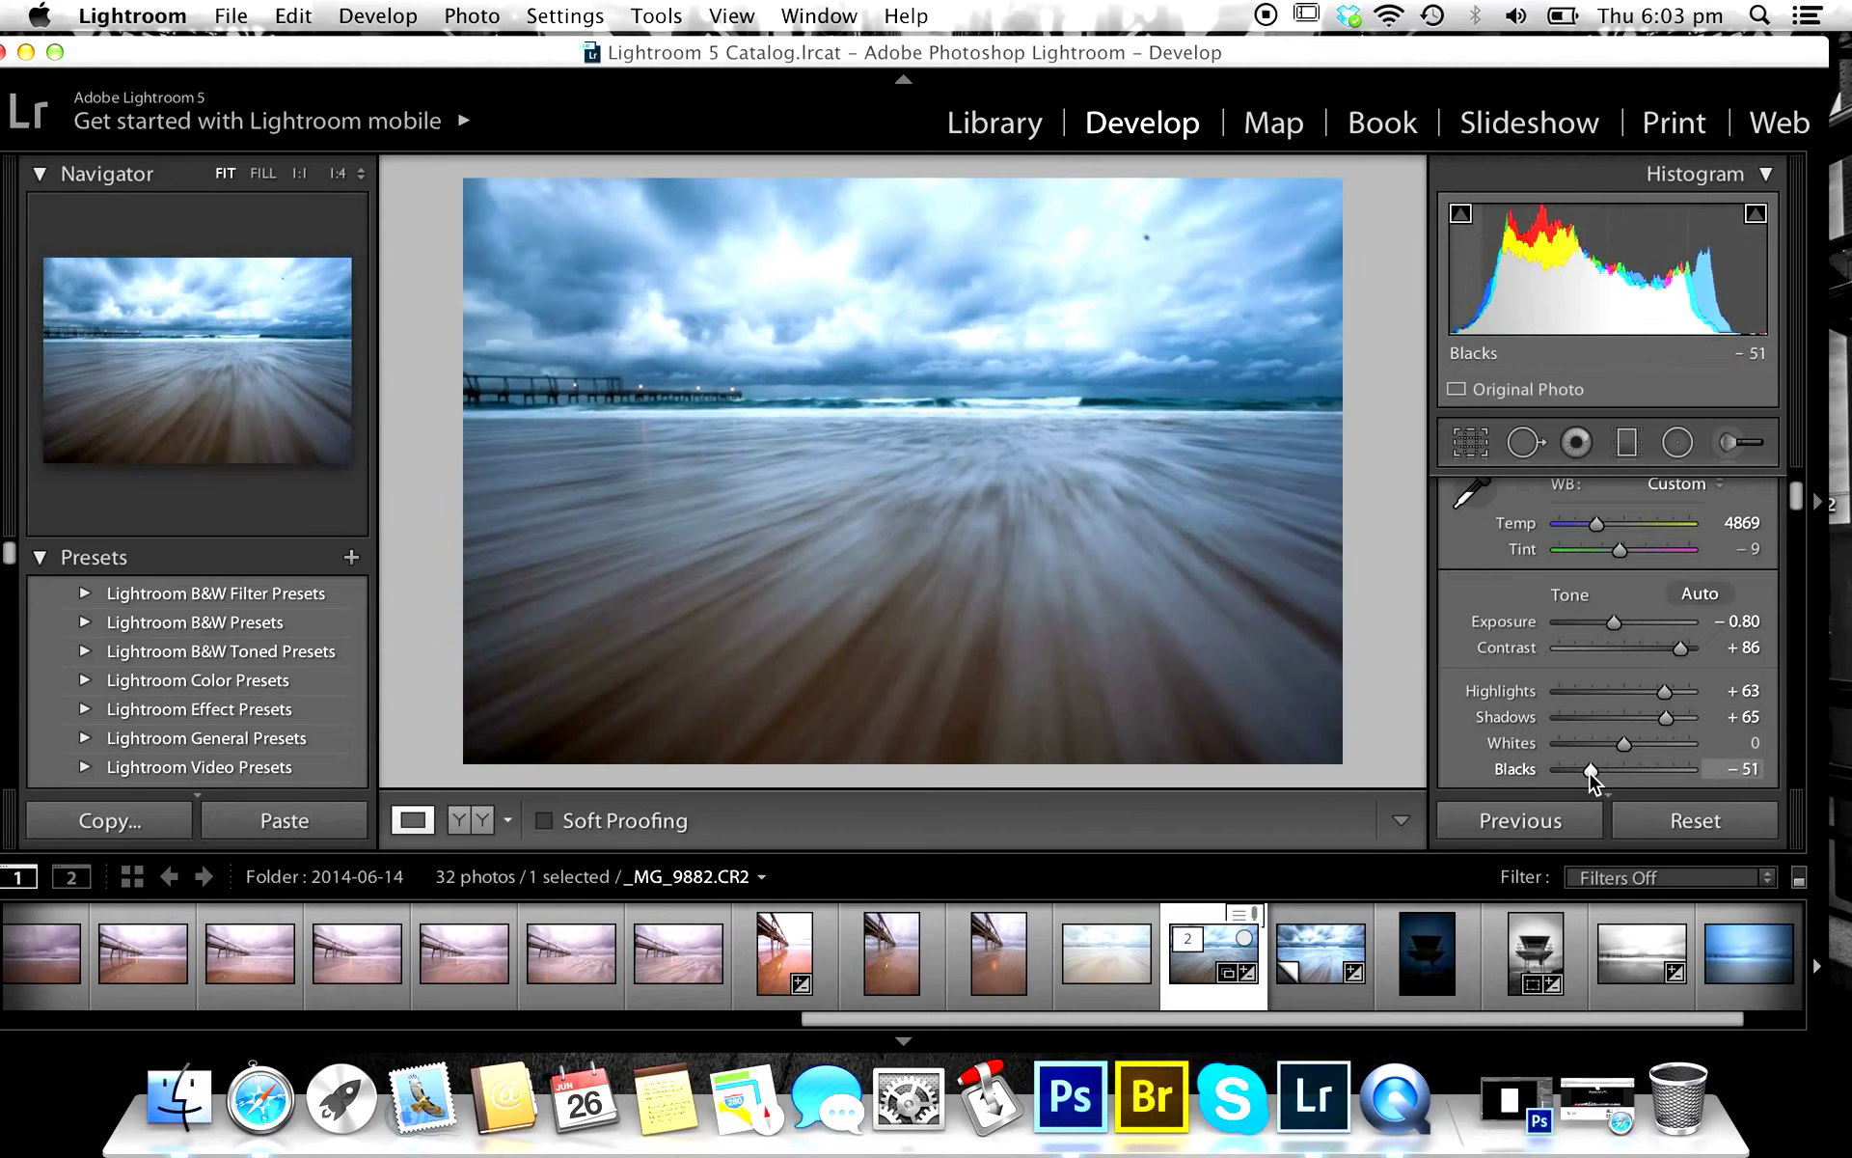
drag(1601, 772, 1606, 772)
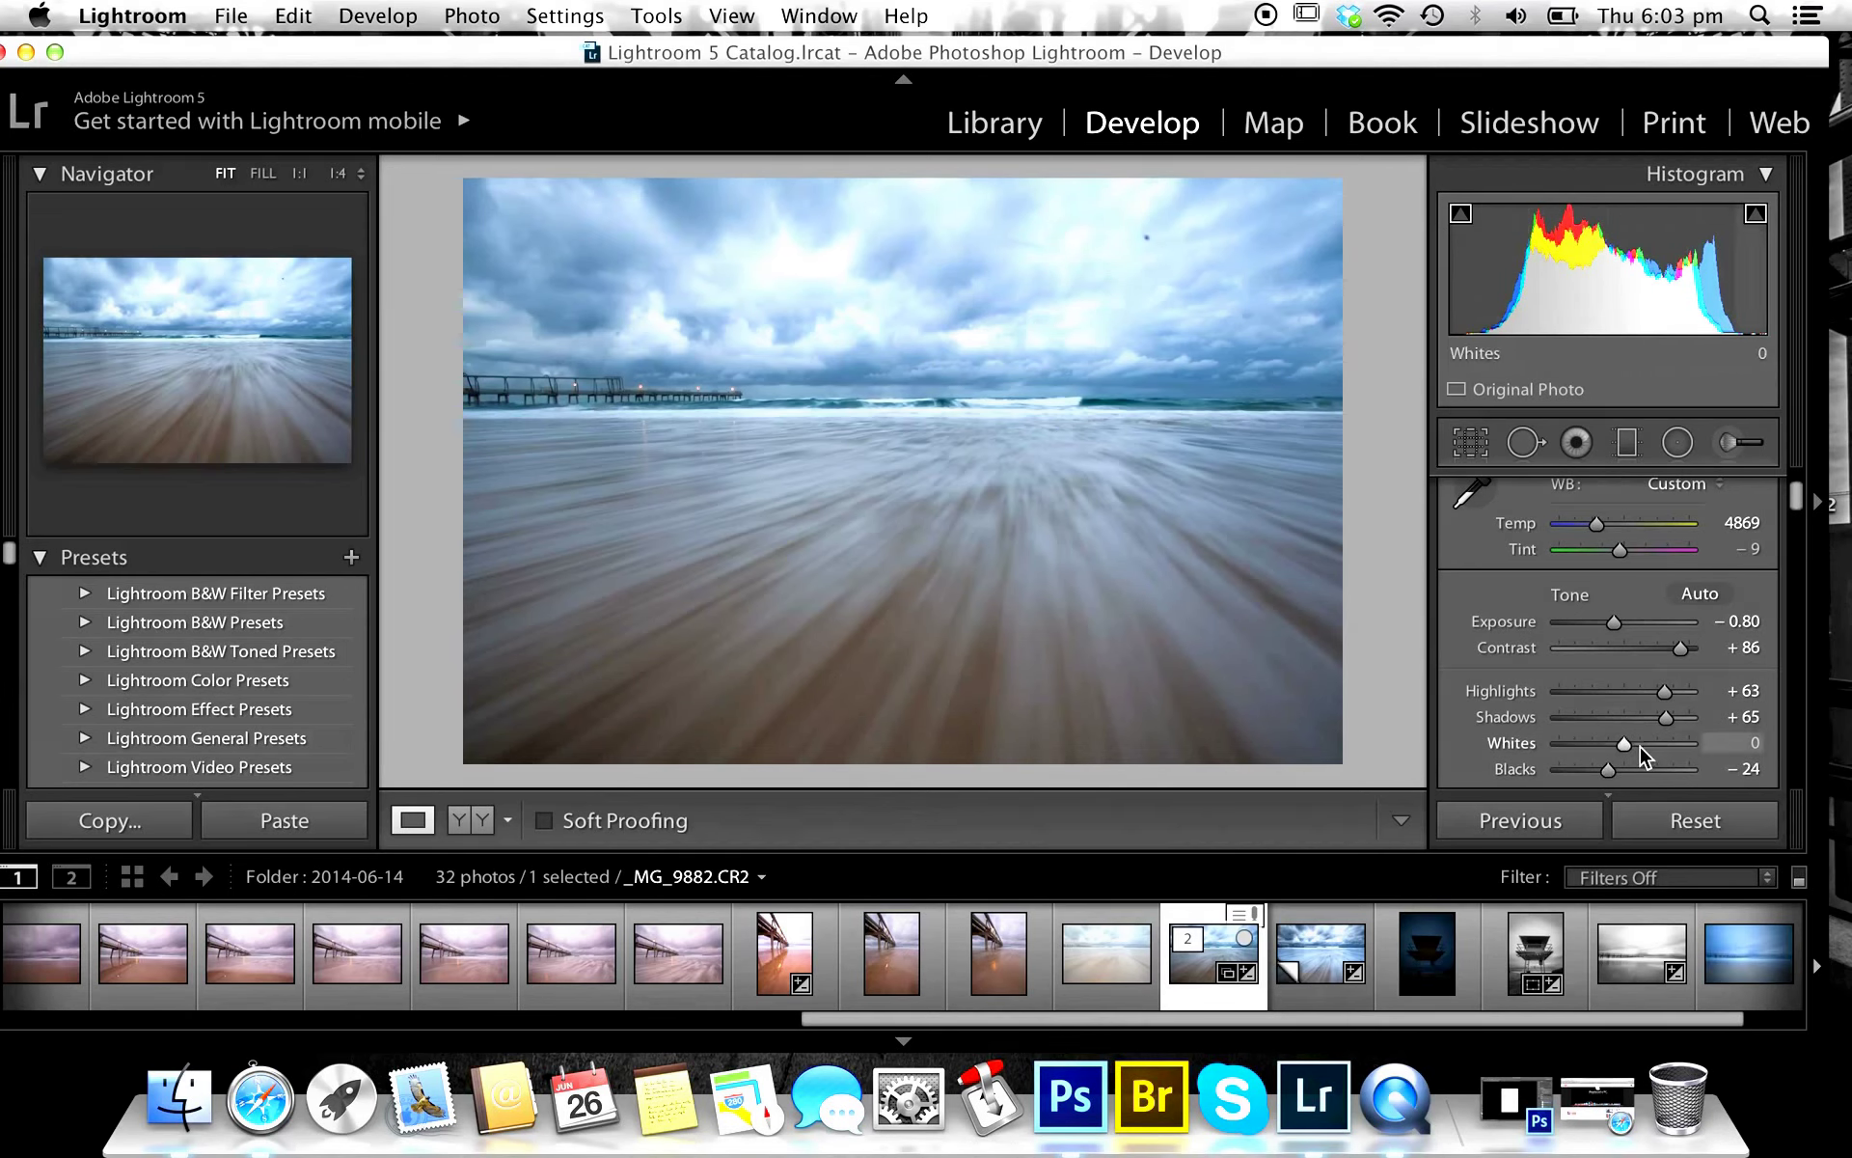
drag(1625, 744, 1644, 752)
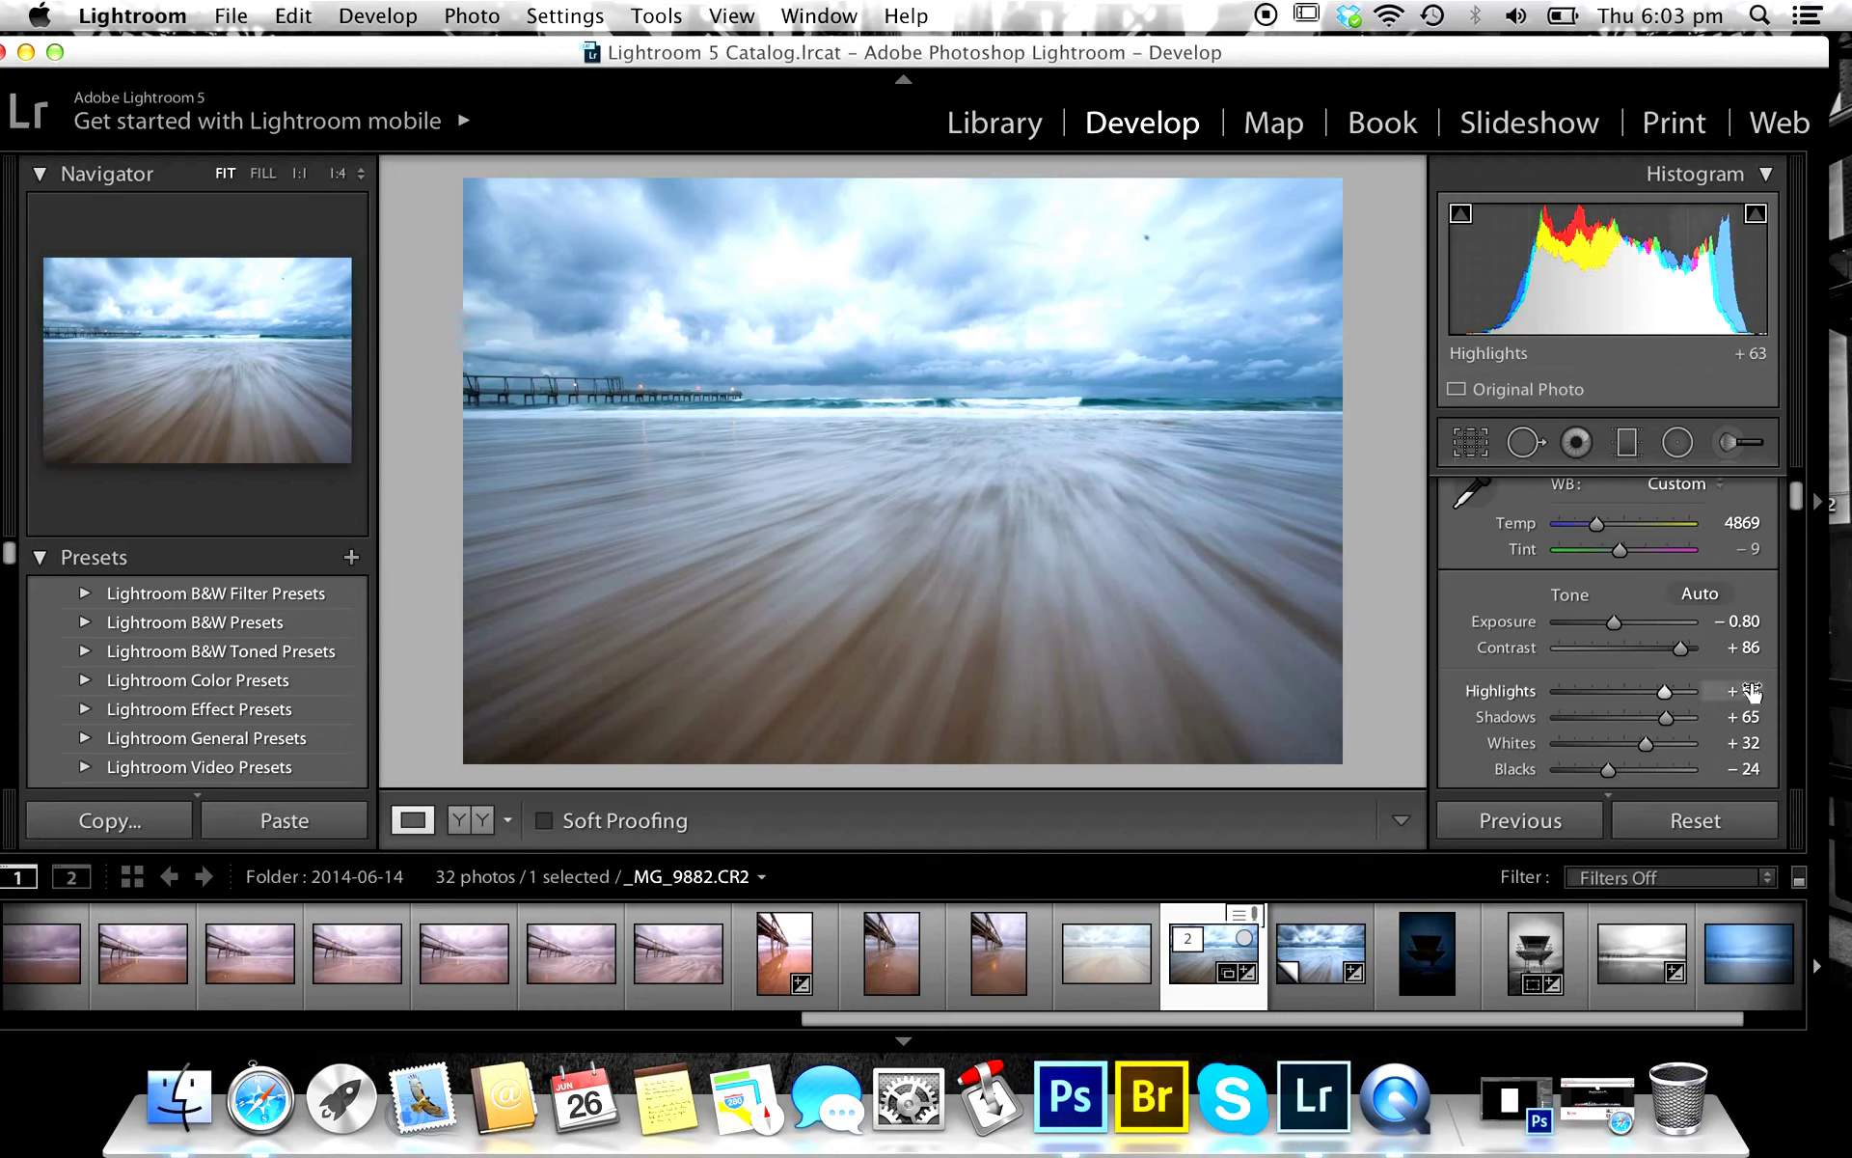
Try several Clarity levels and settle Clarity at about +60.
scroll(1726, 709, down, 5)
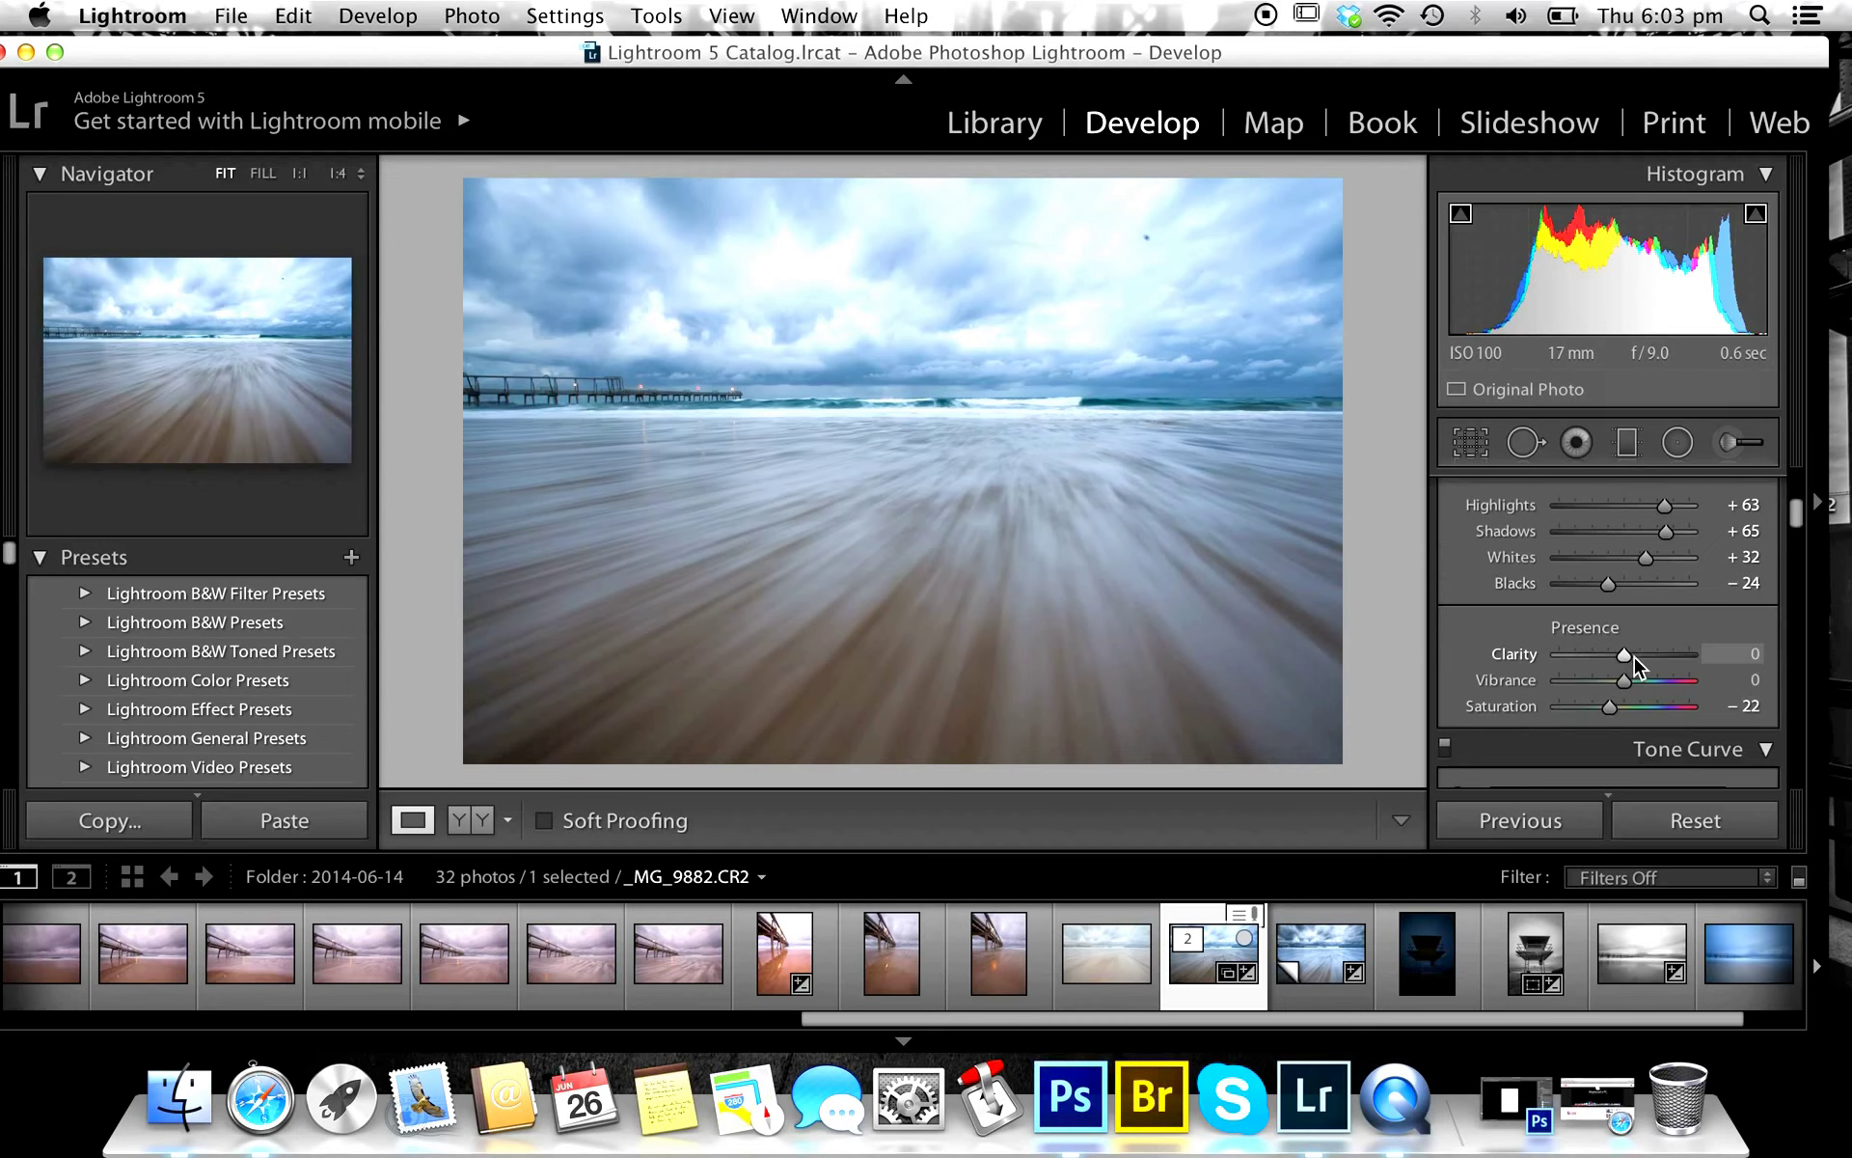
click(1634, 655)
mouse_move(1648, 658)
mouse_down()
mouse_move(1746, 665)
mouse_move(1629, 661)
mouse_move(1669, 657)
mouse_up()
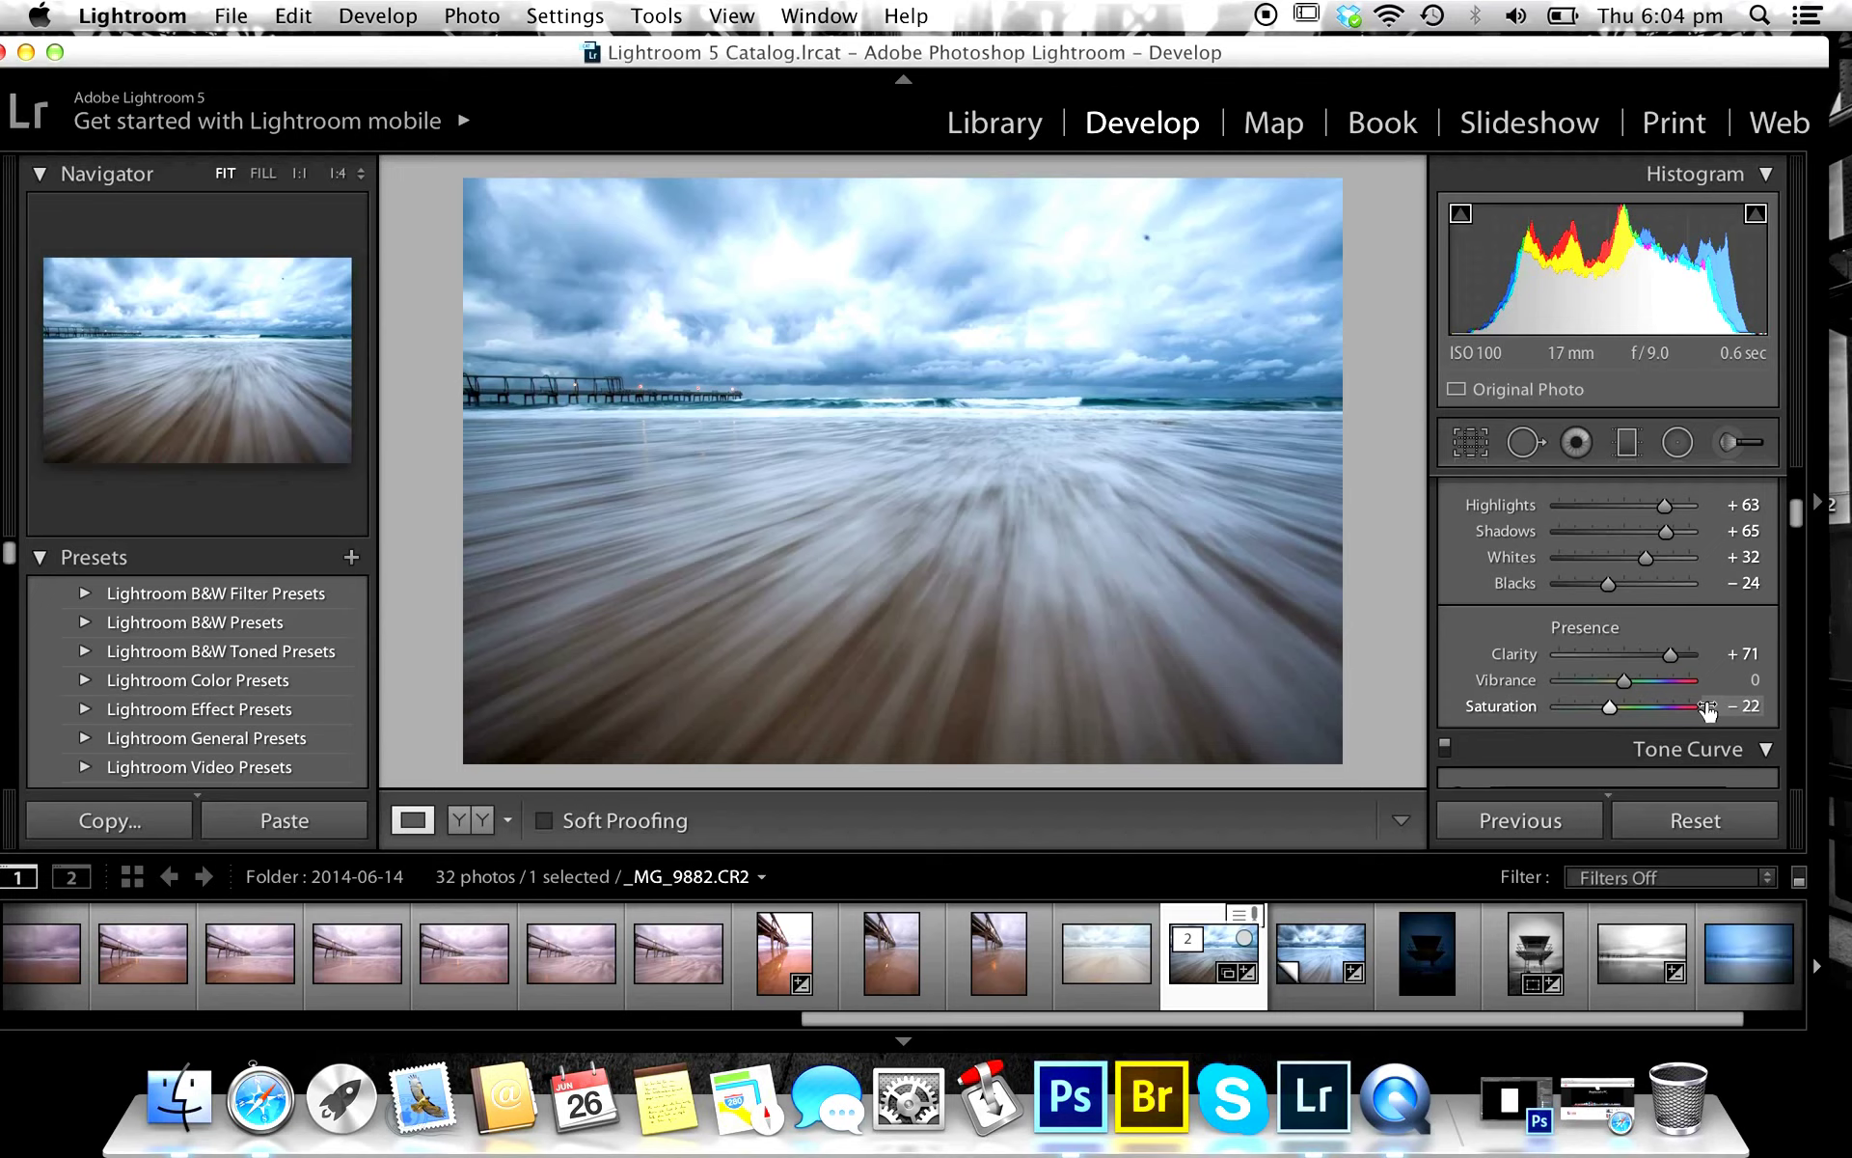
click(1626, 656)
click(1650, 656)
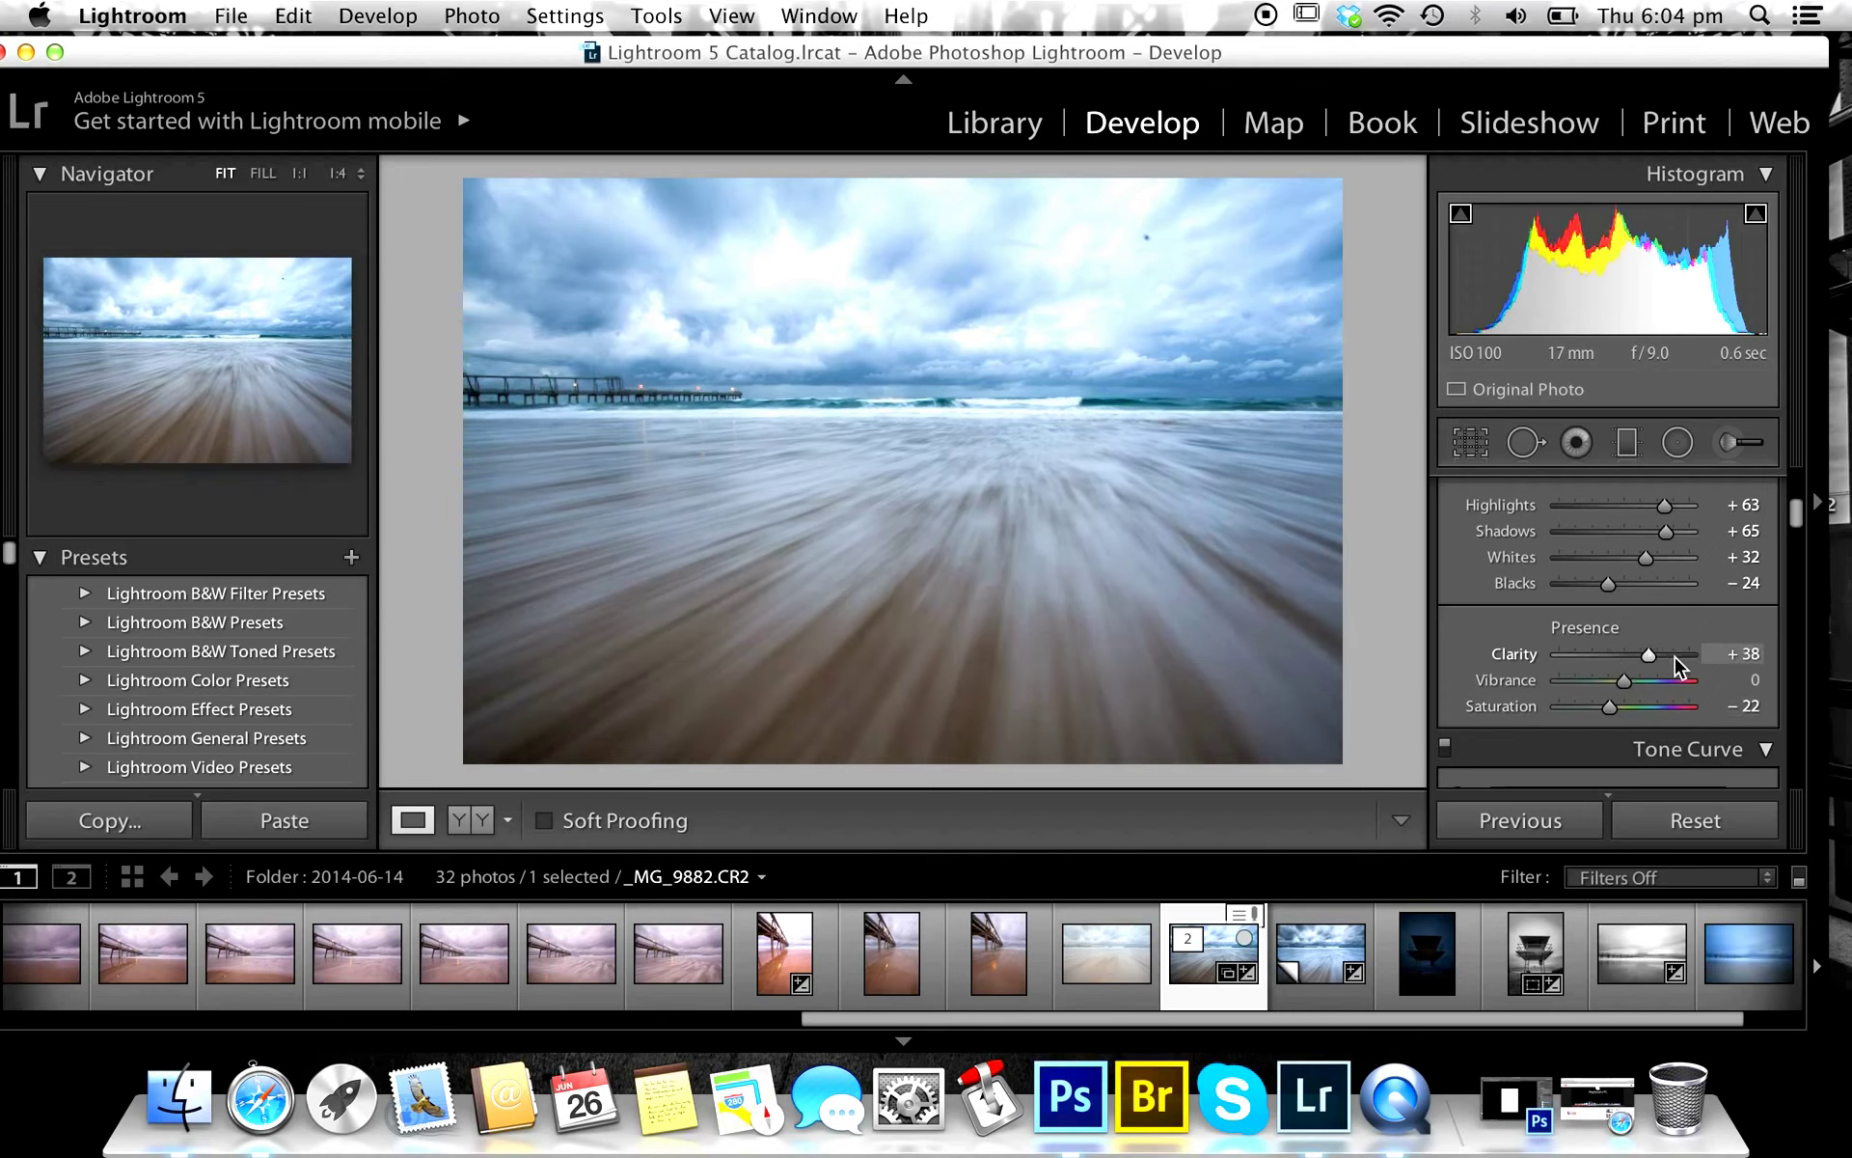
click(1675, 656)
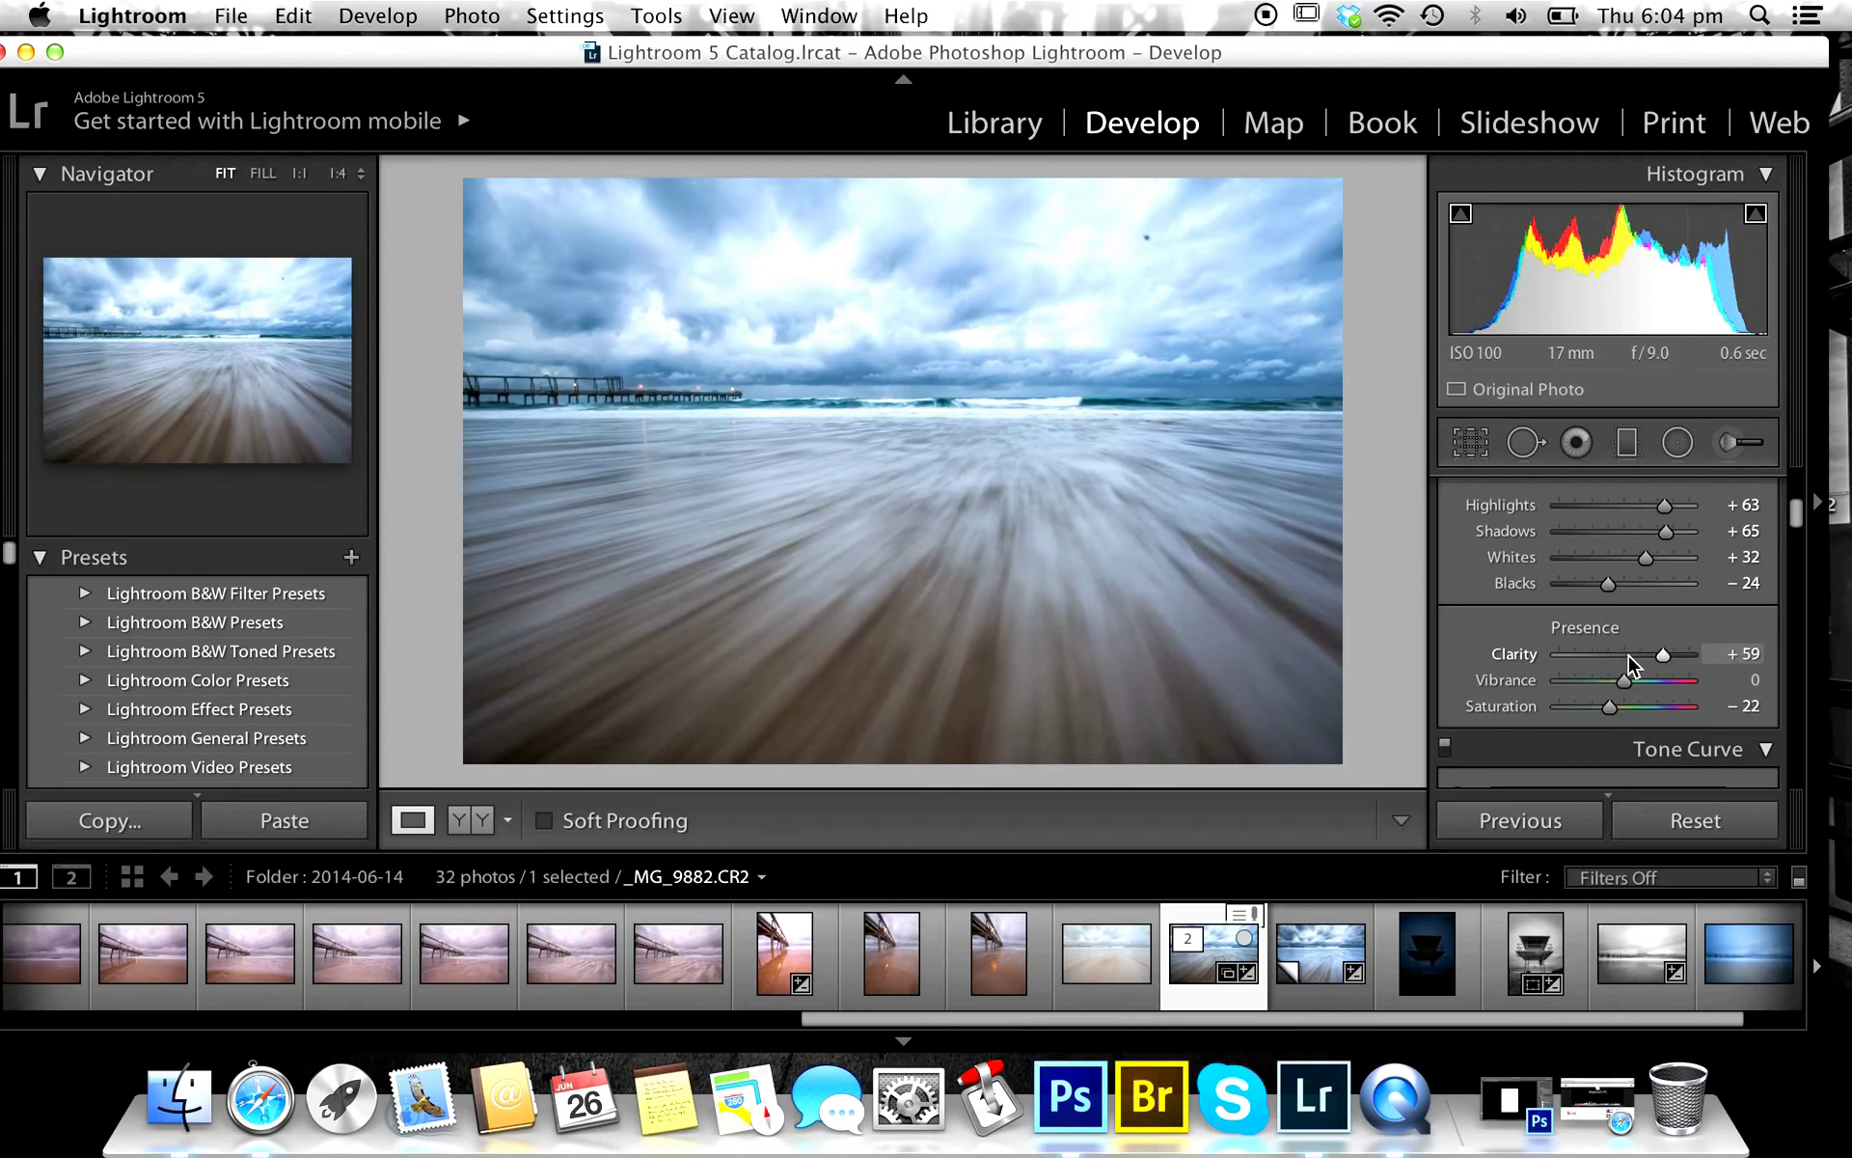
drag(1663, 658, 1669, 657)
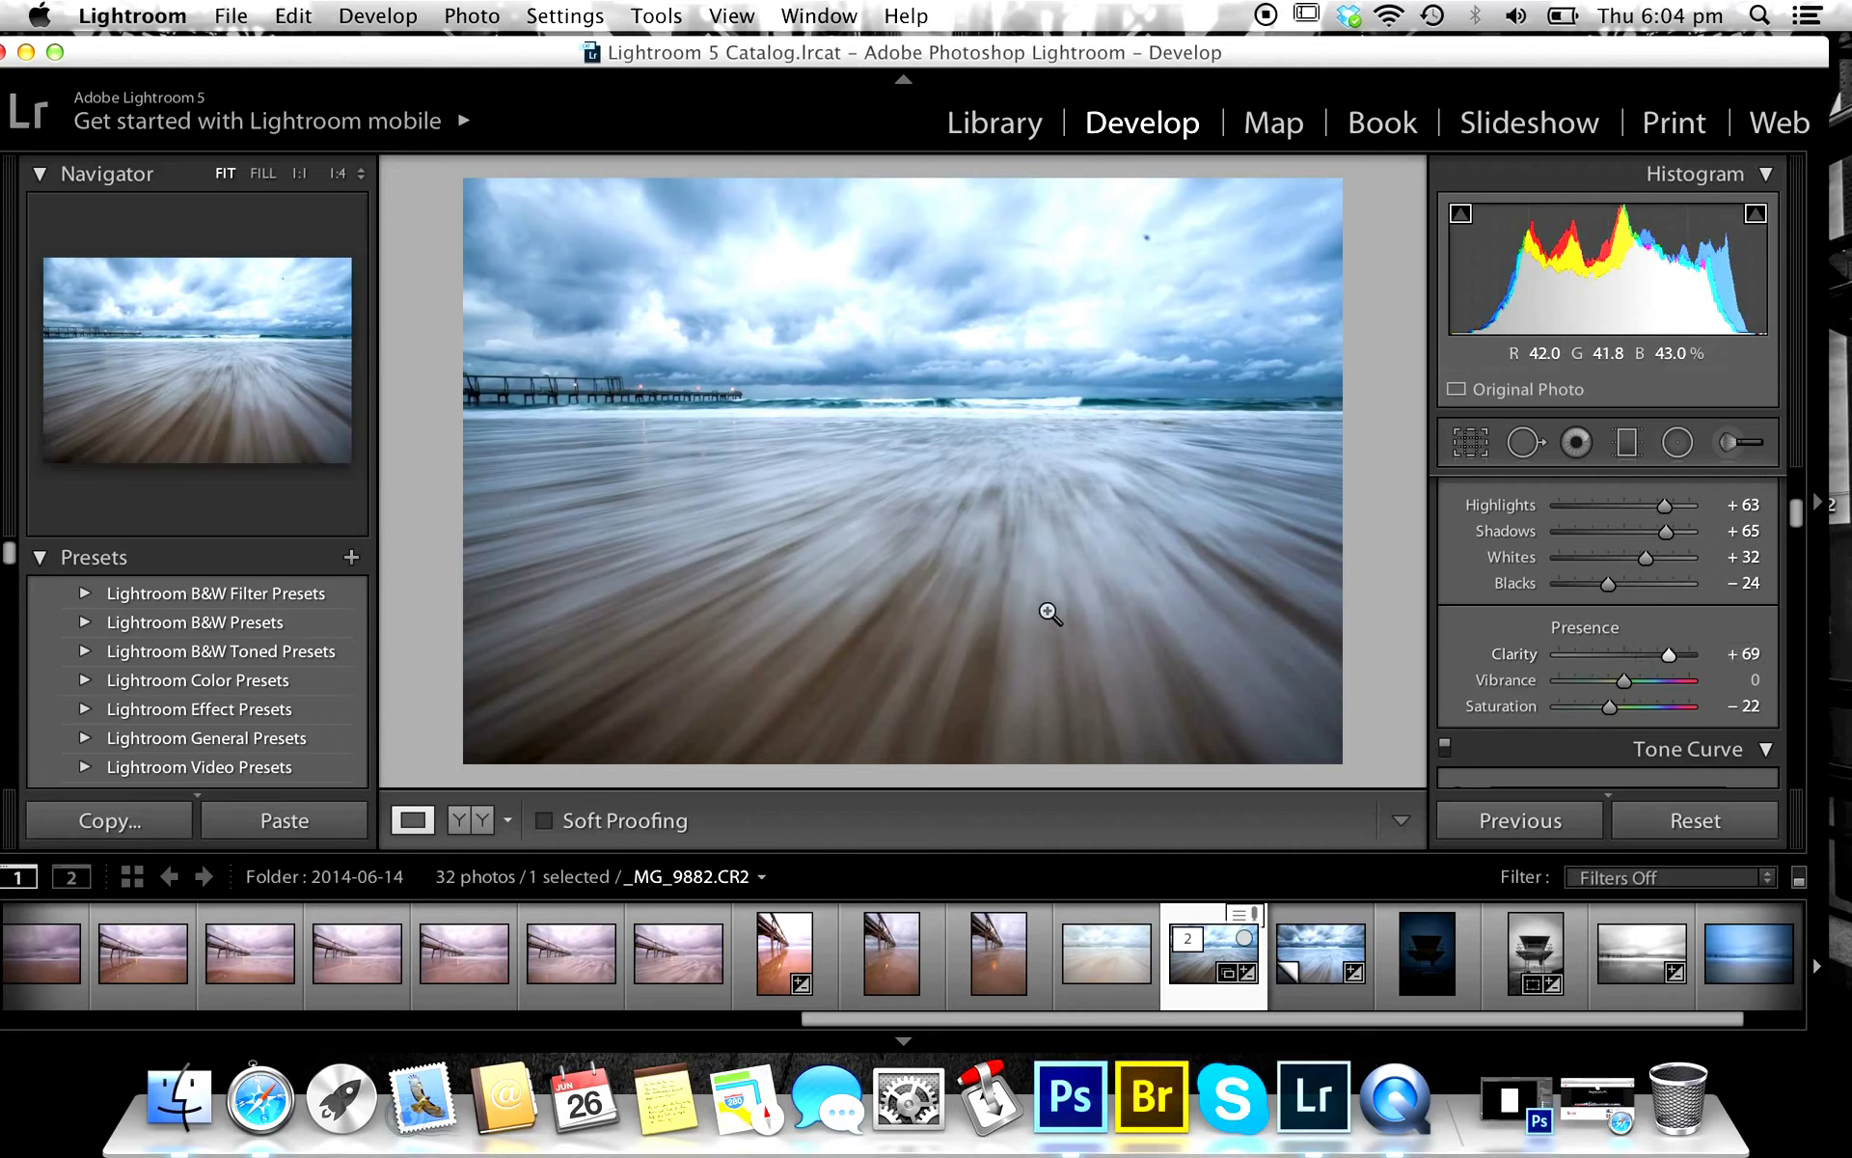
mouse_move(1669, 659)
mouse_down()
mouse_move(1631, 658)
mouse_move(1680, 659)
mouse_move(1664, 656)
mouse_up()
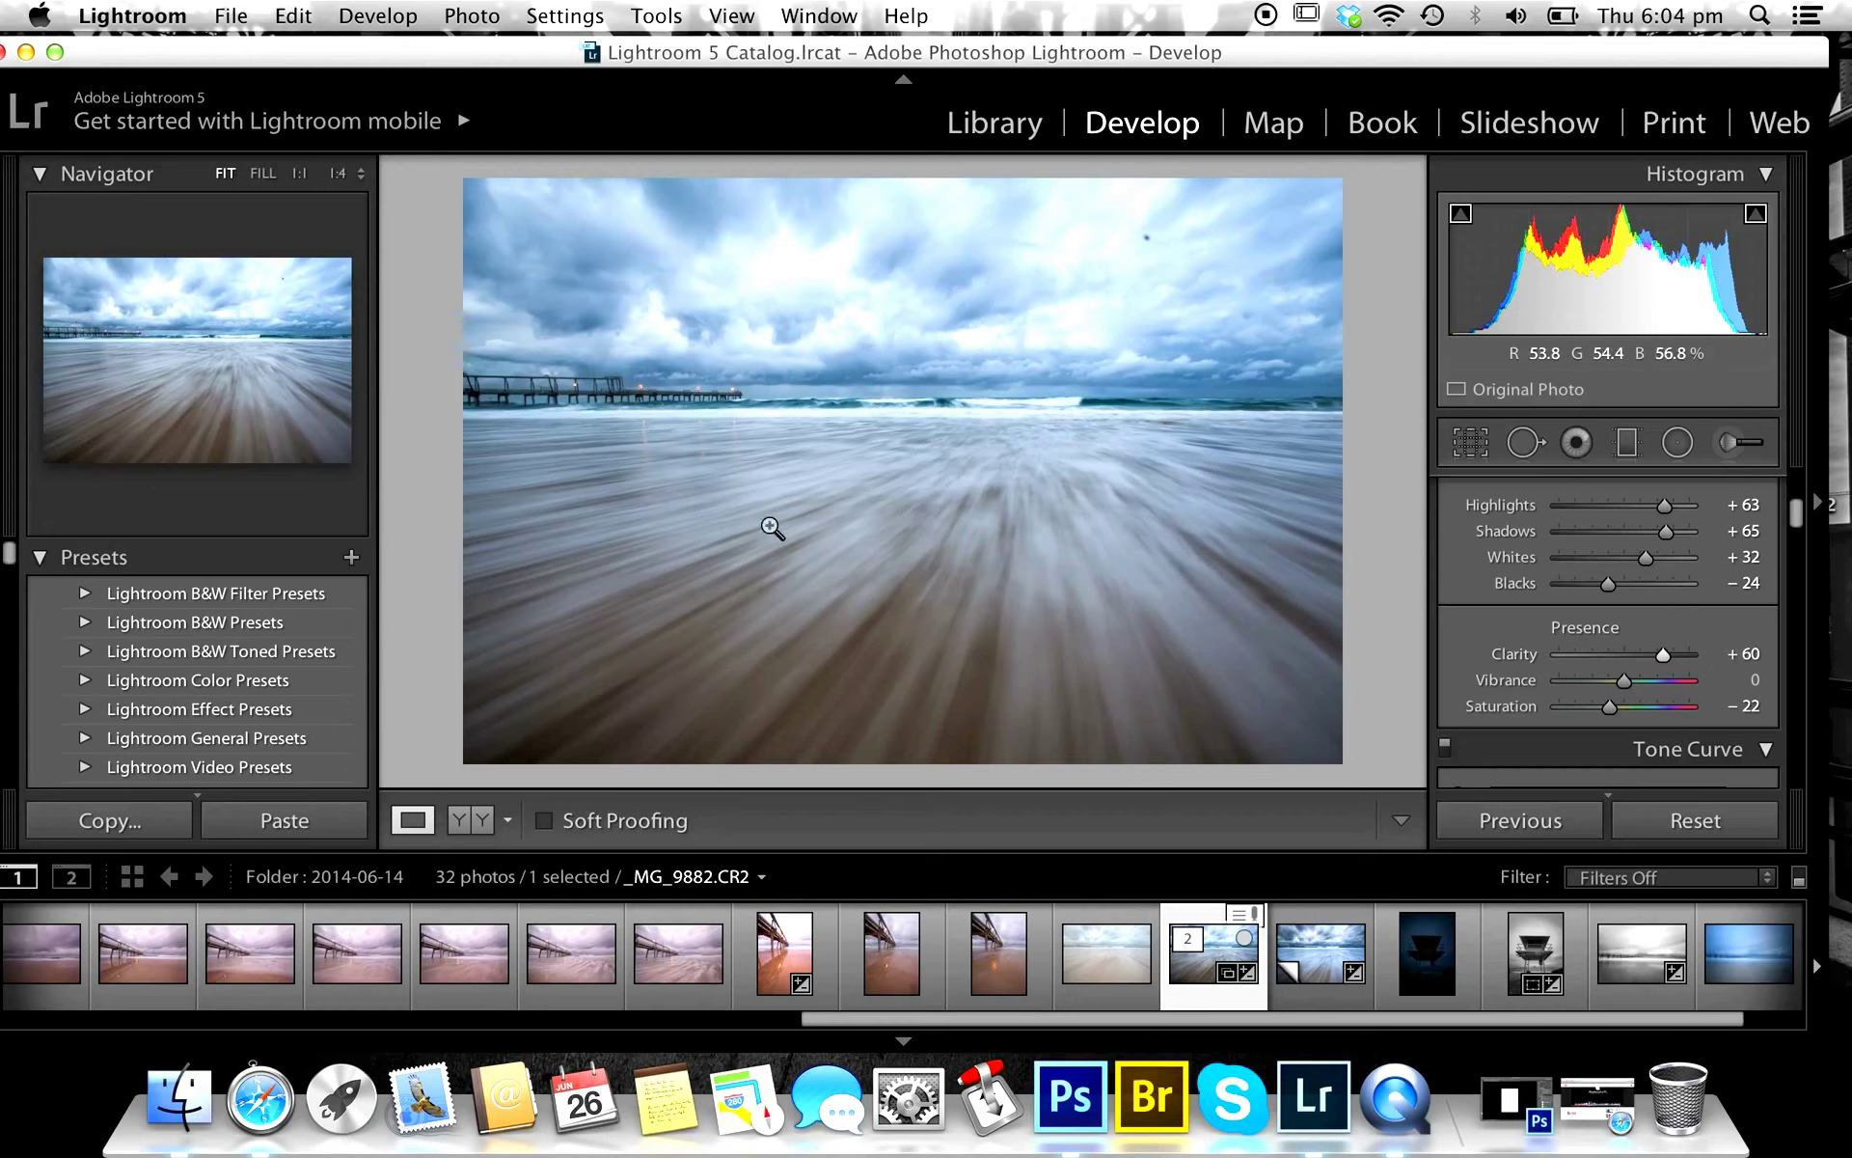
scroll(1628, 611, up, 4)
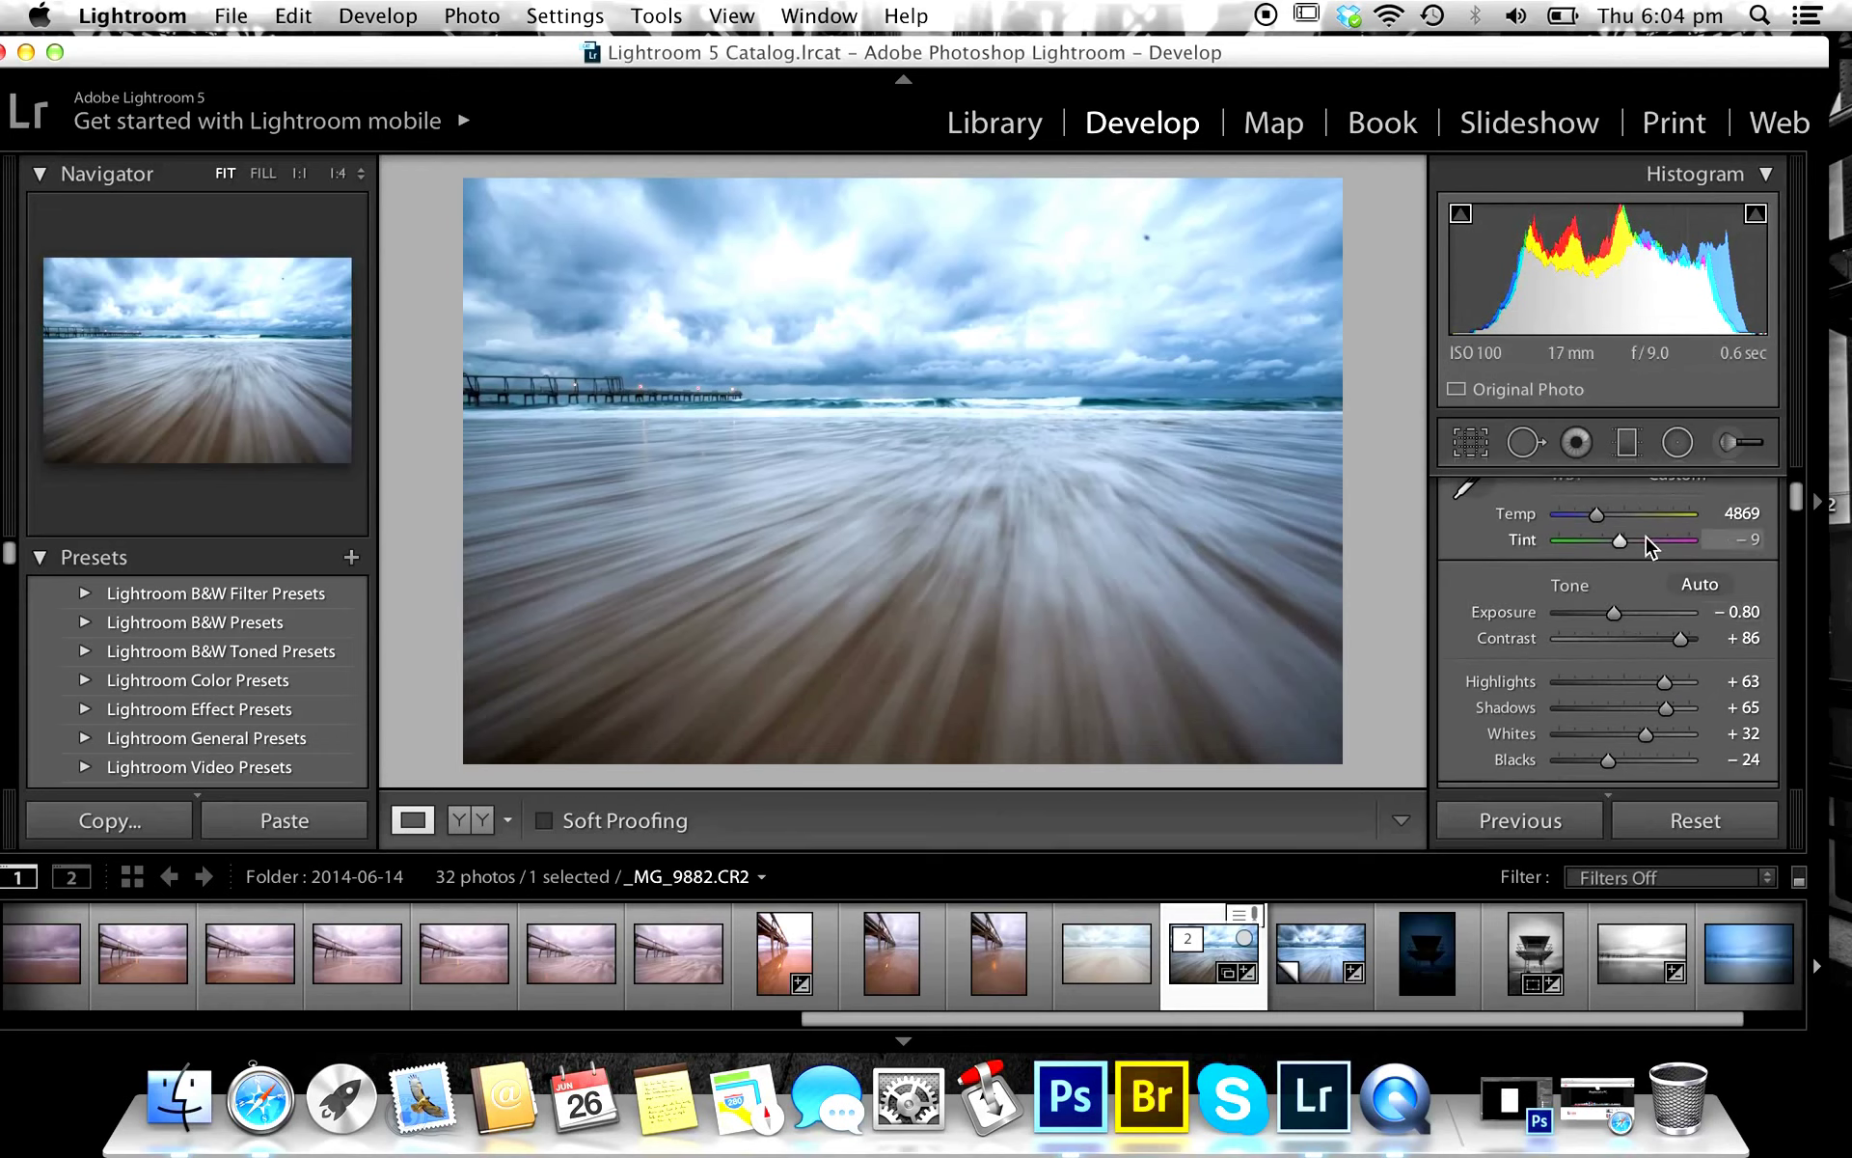
Add a graduated filter from the top down to the horizon and warm its Temp to 5.
click(1628, 450)
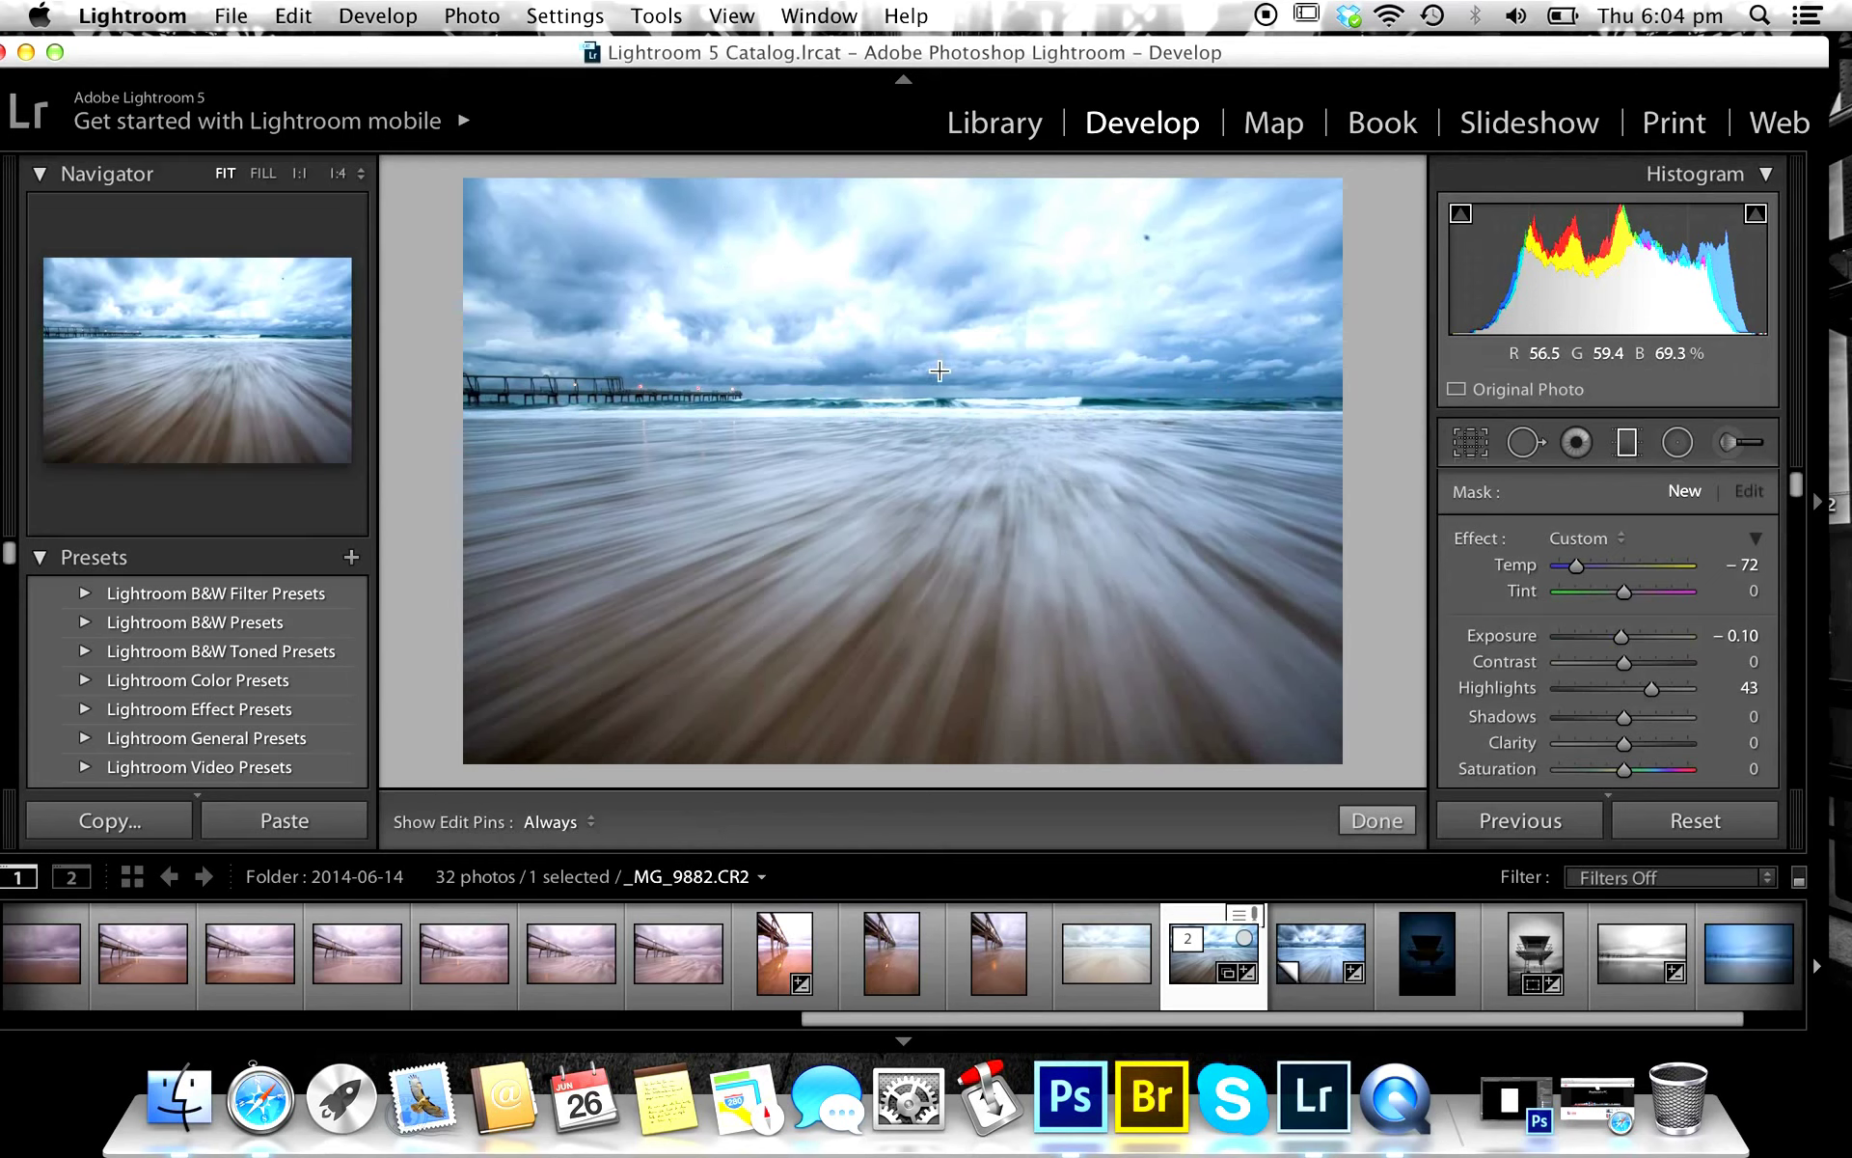
drag(939, 378, 940, 410)
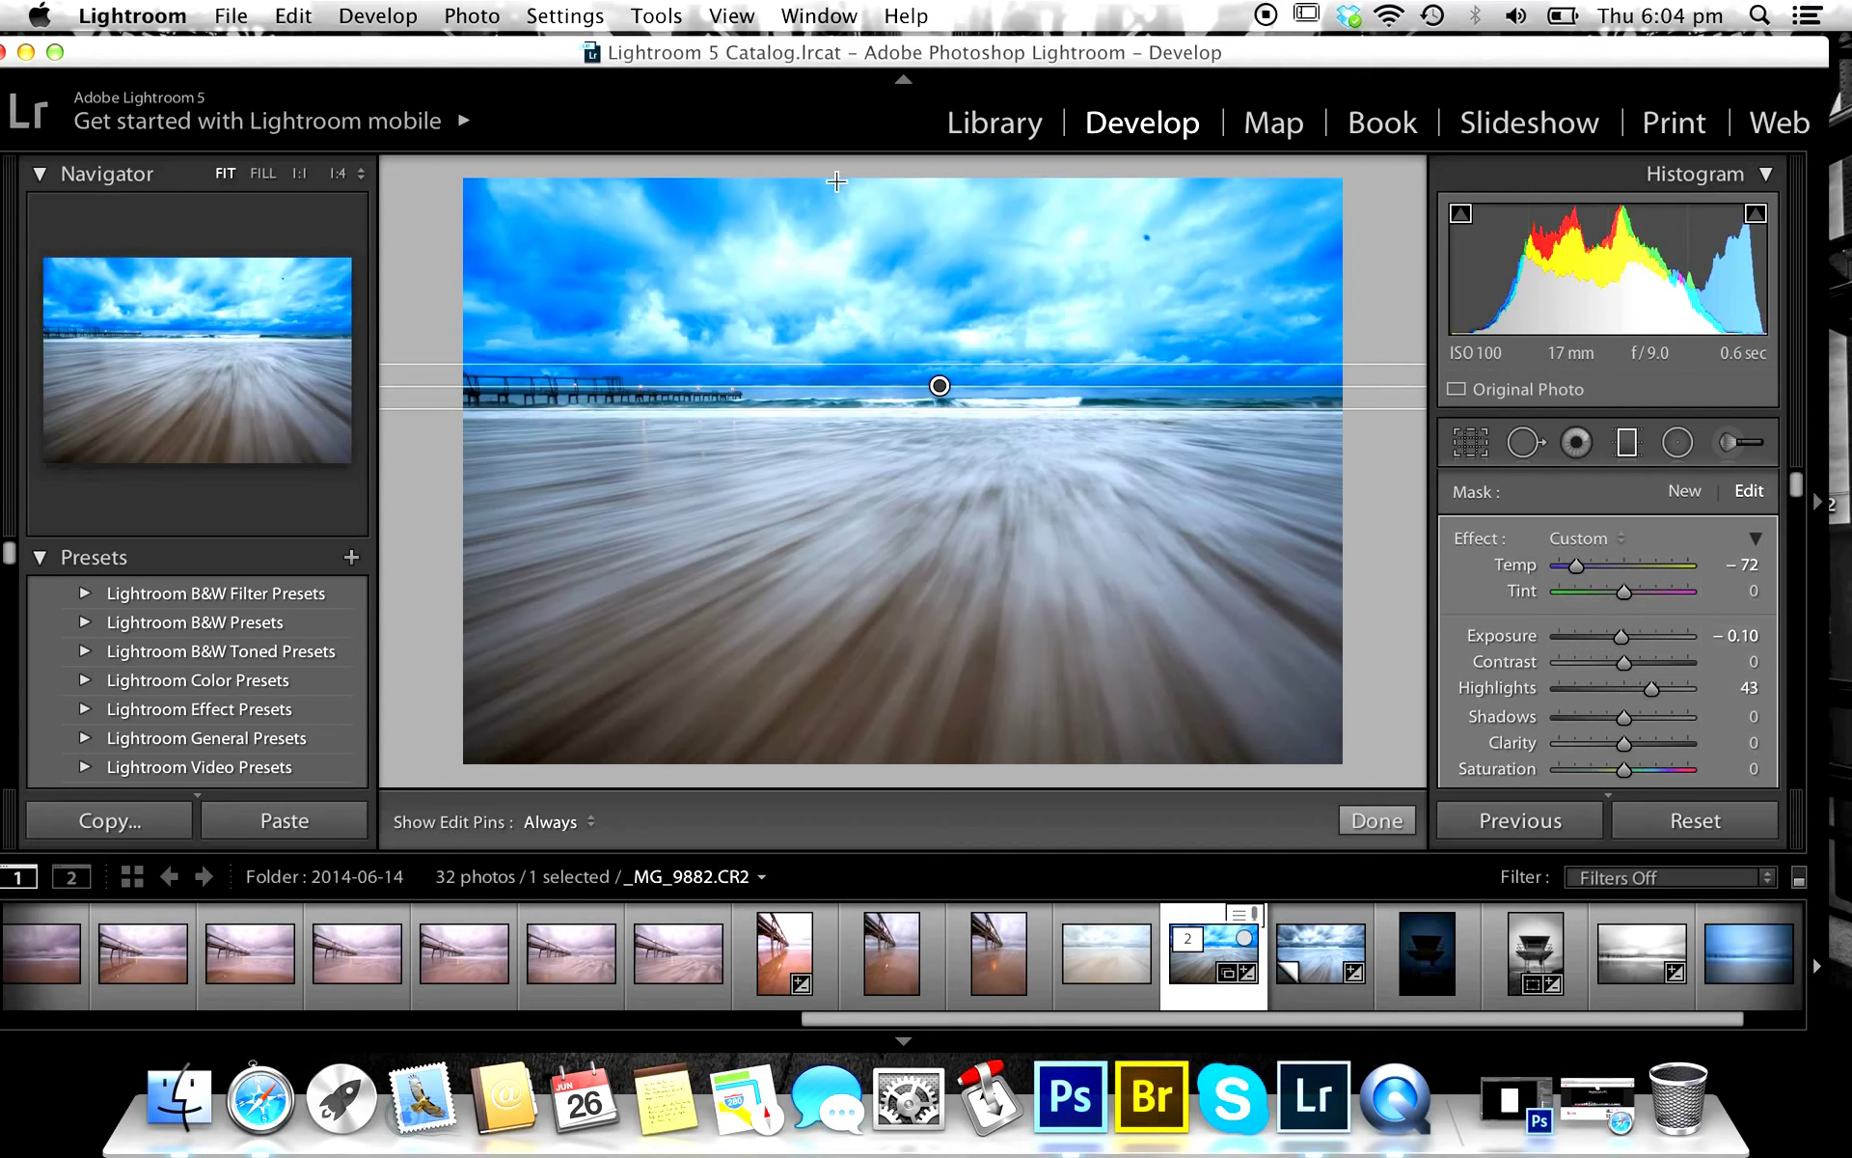
click(1607, 564)
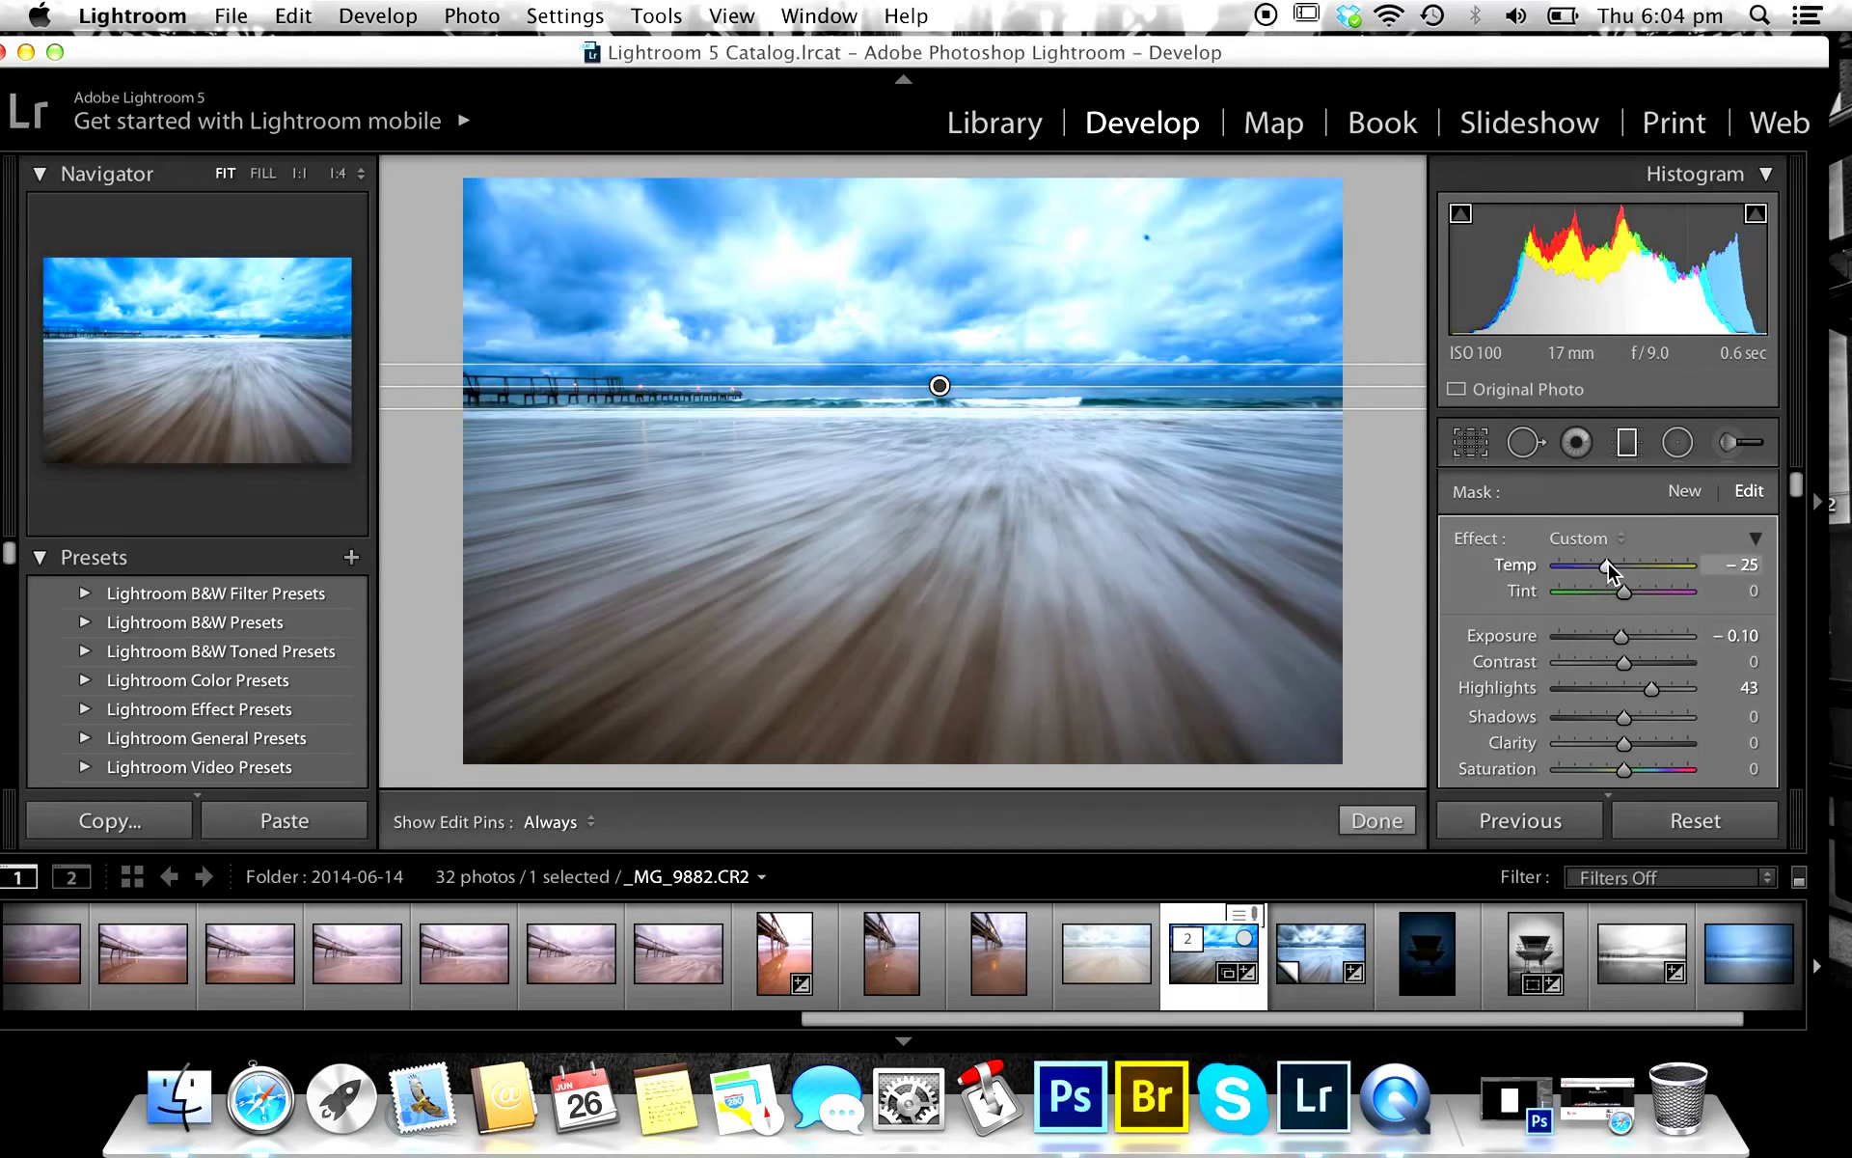
click(1621, 567)
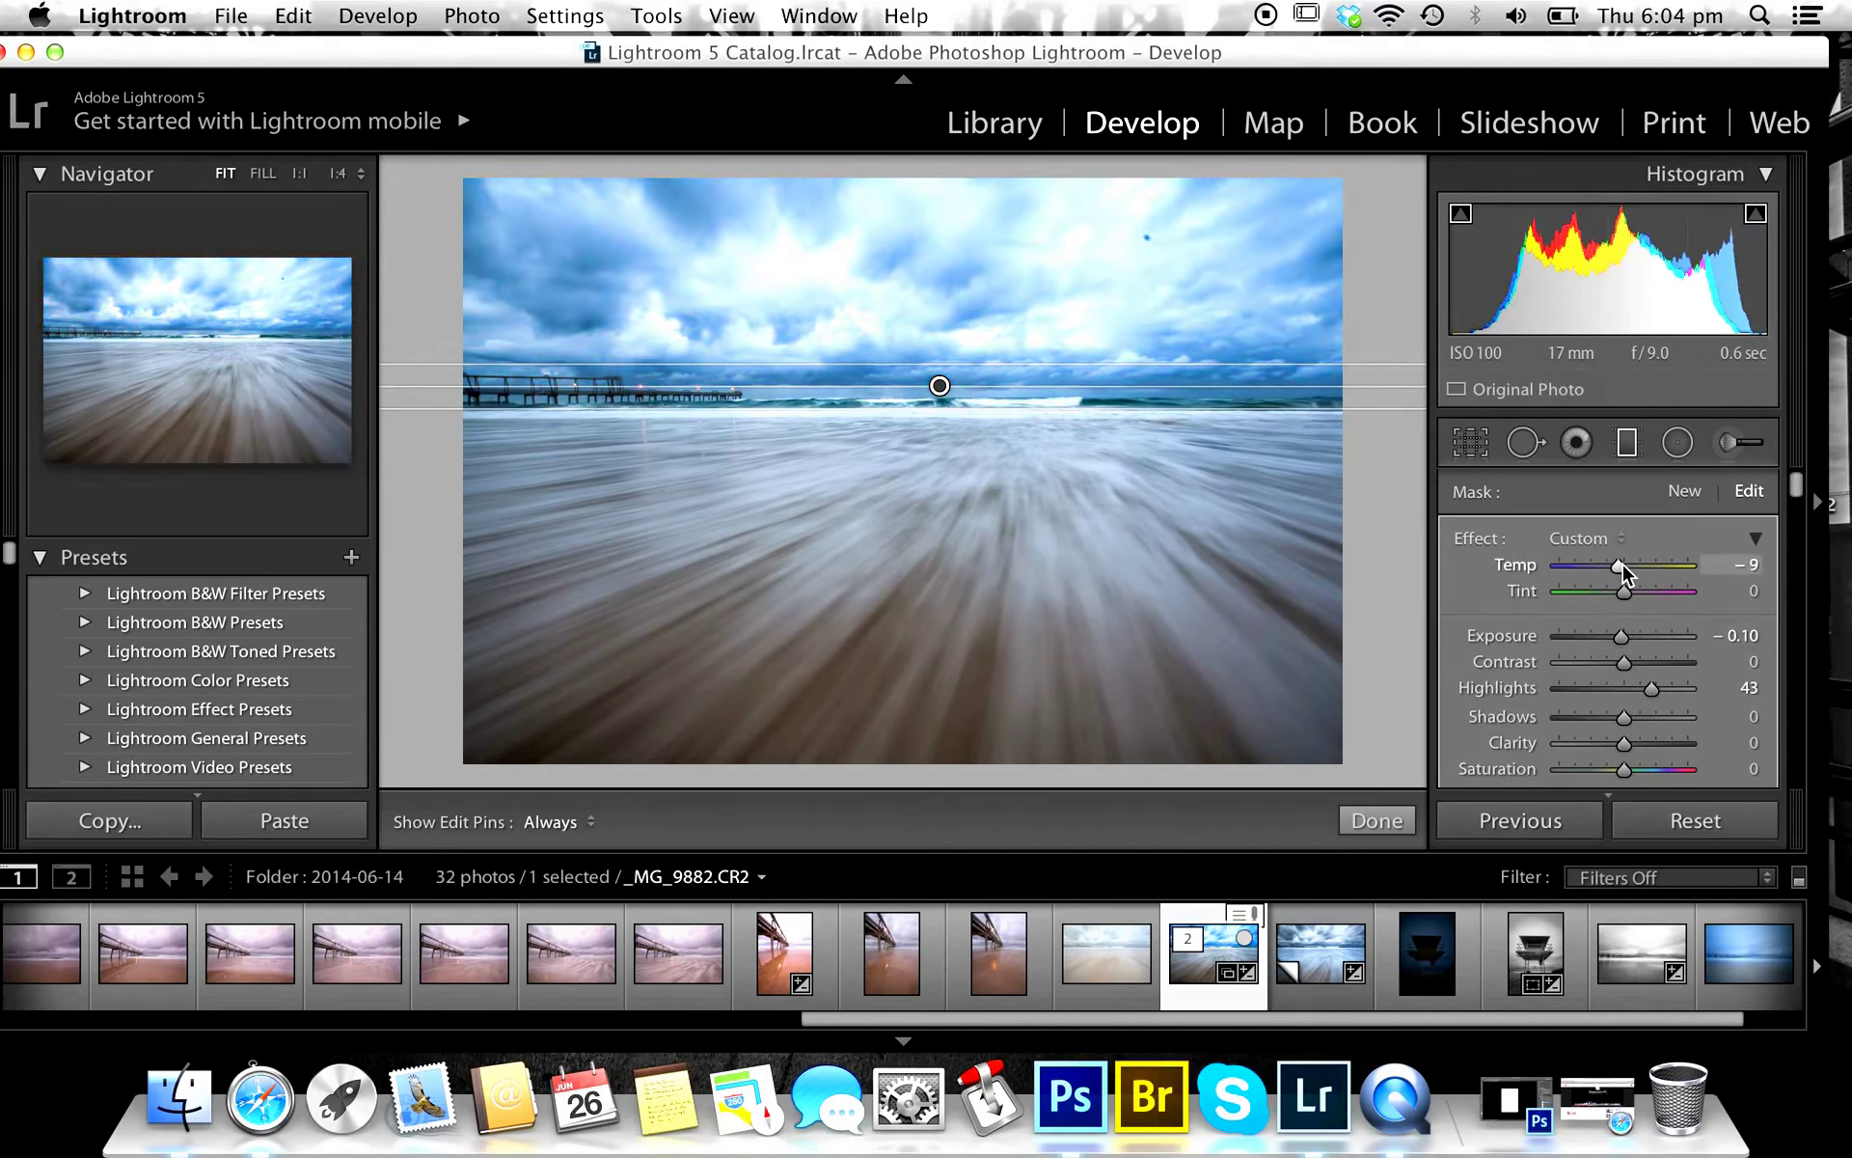
drag(1628, 567, 1631, 574)
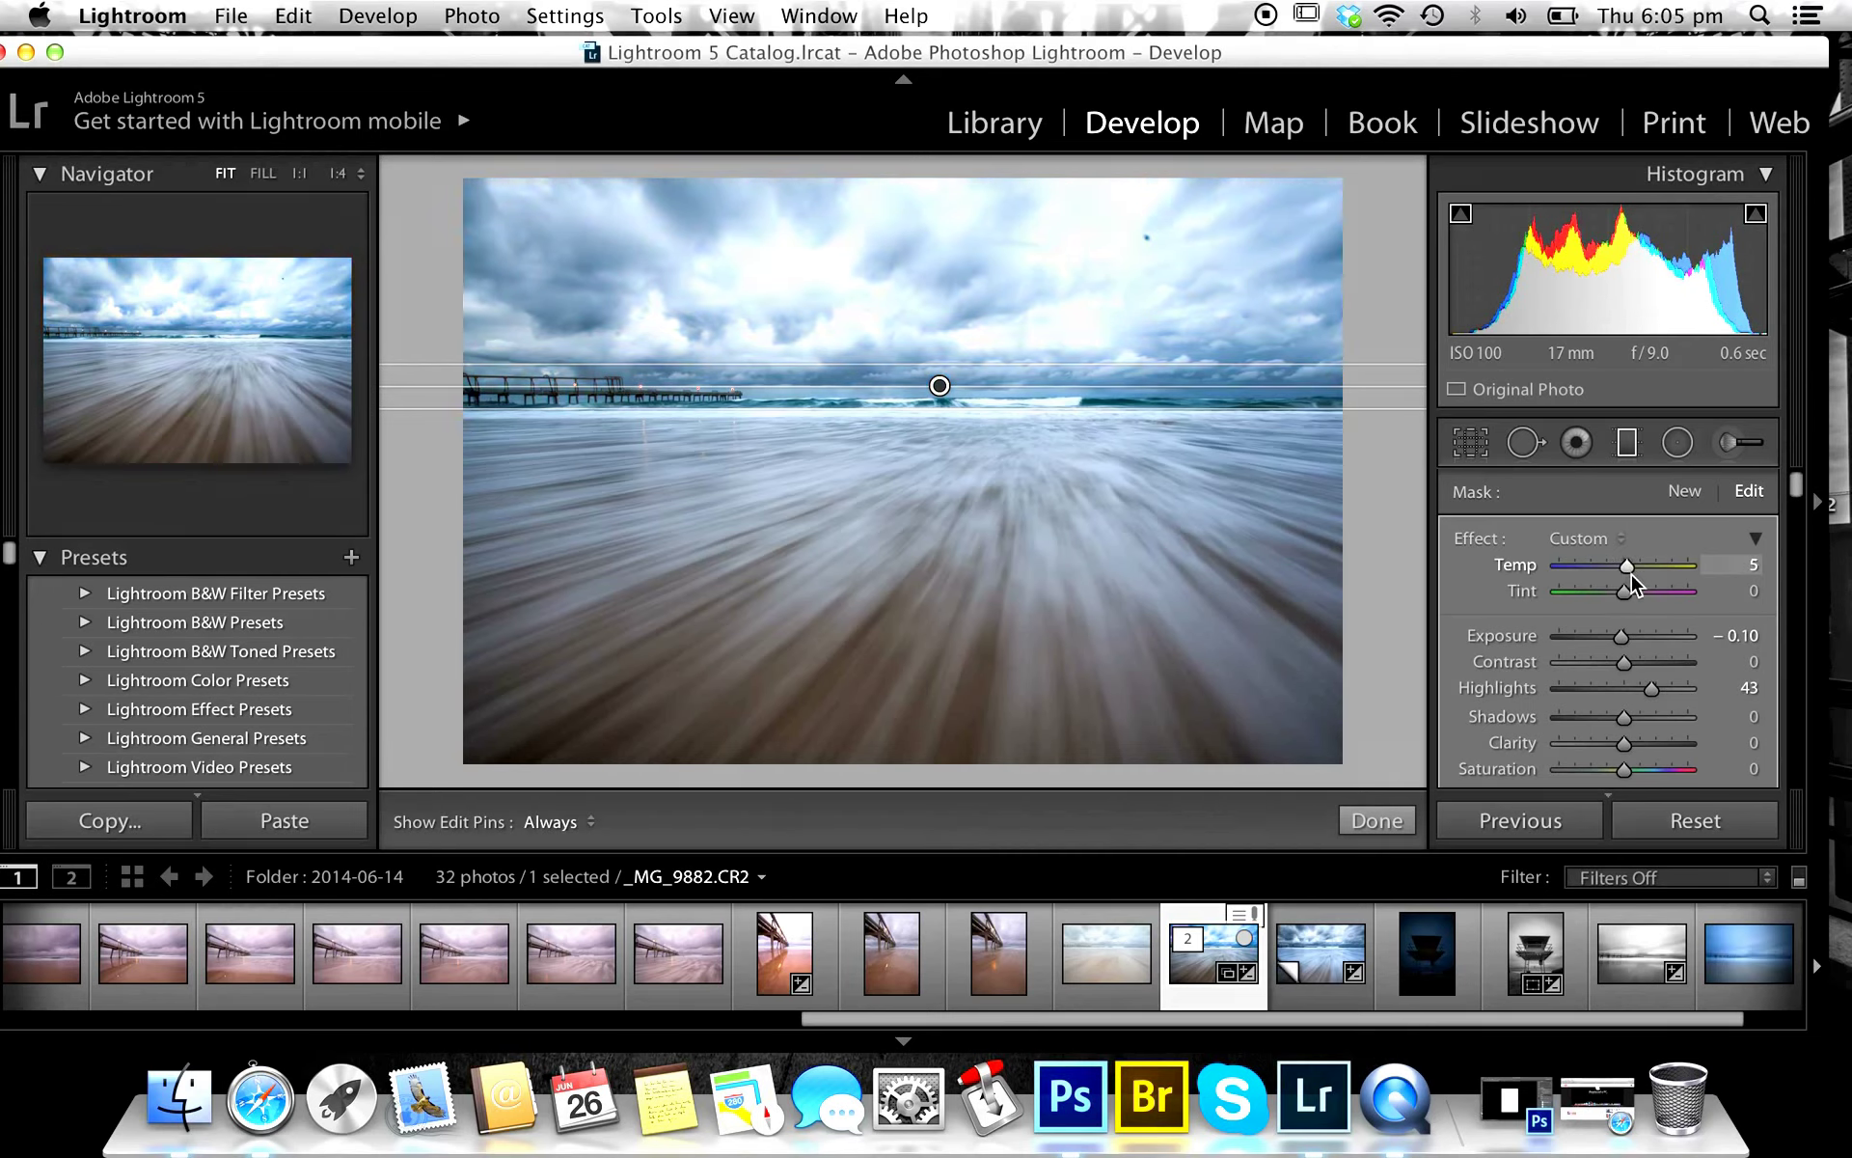
Drop the sky filter's Highlights near zero and set its Saturation to -34.
click(1627, 689)
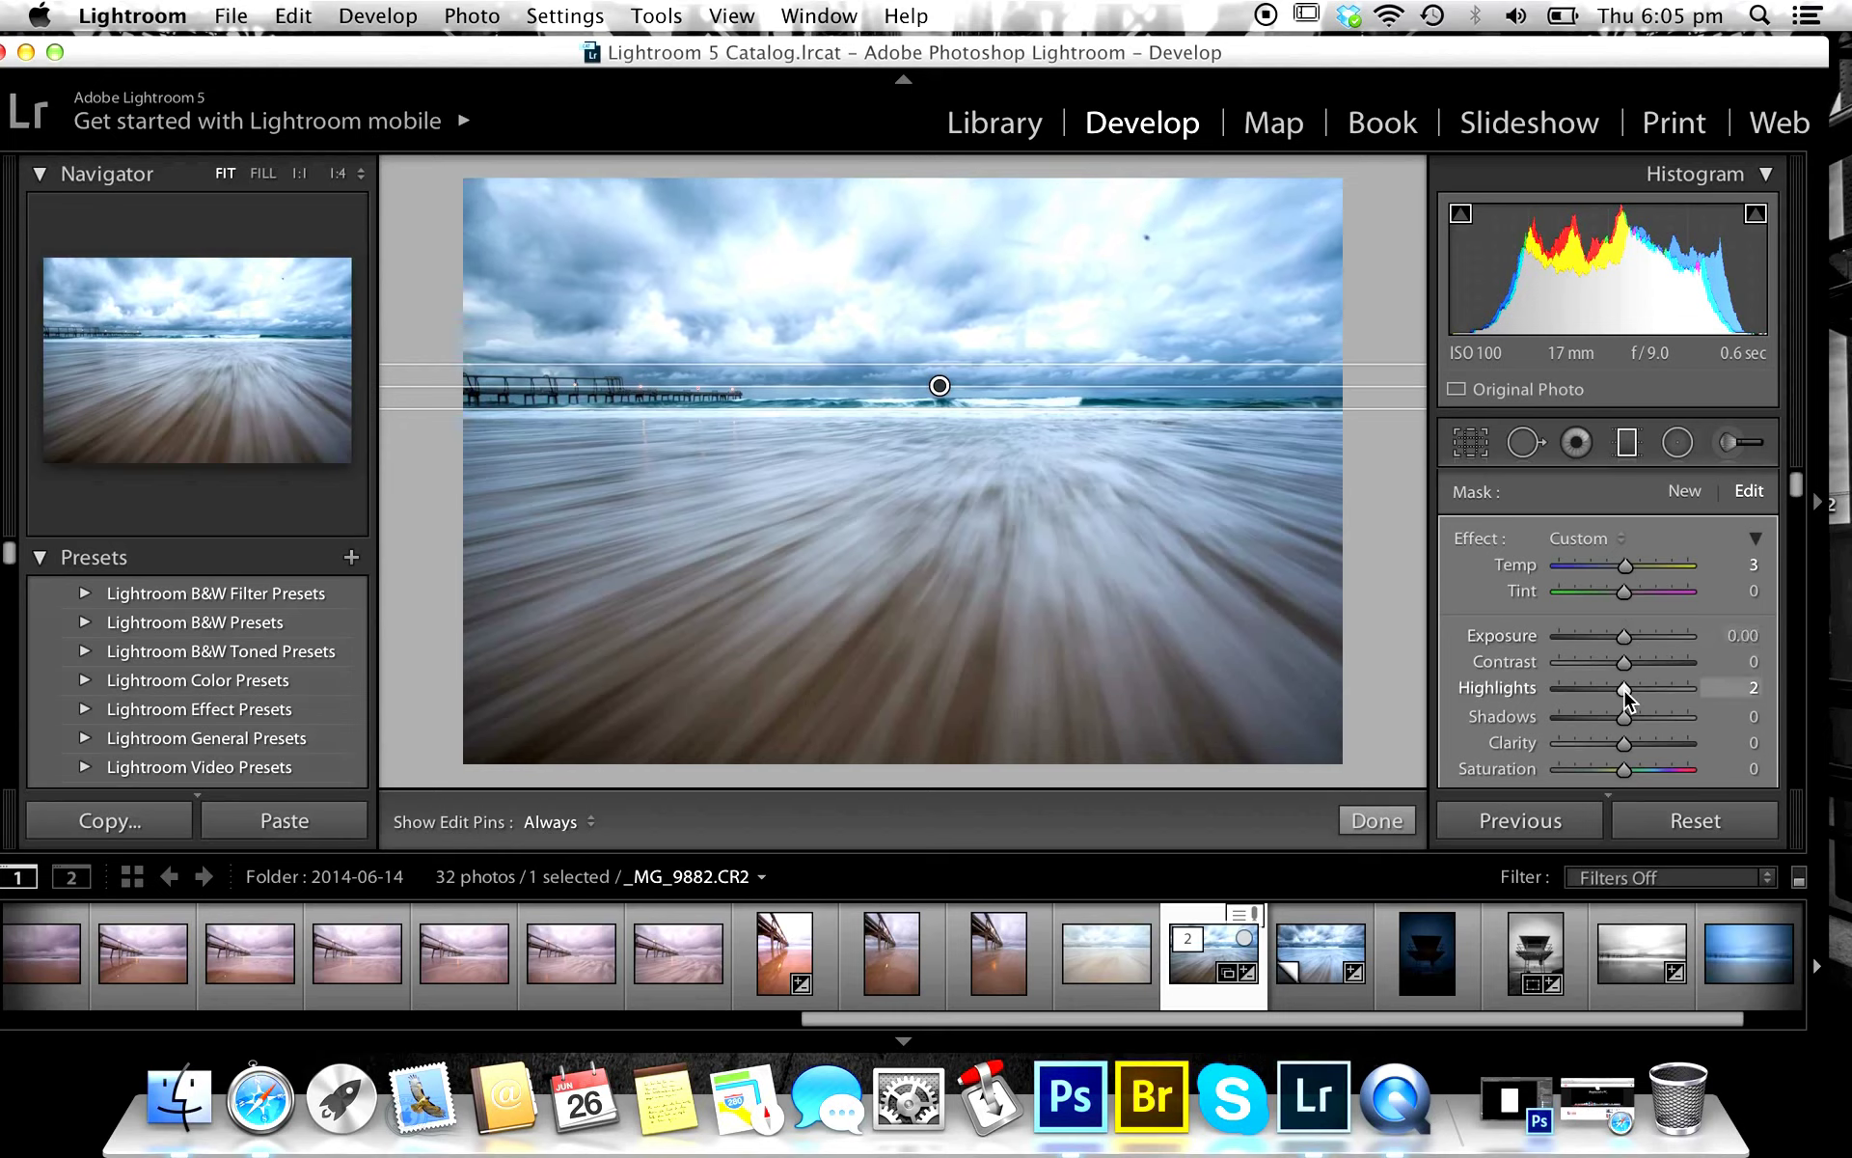
scroll(1626, 695, down, 3)
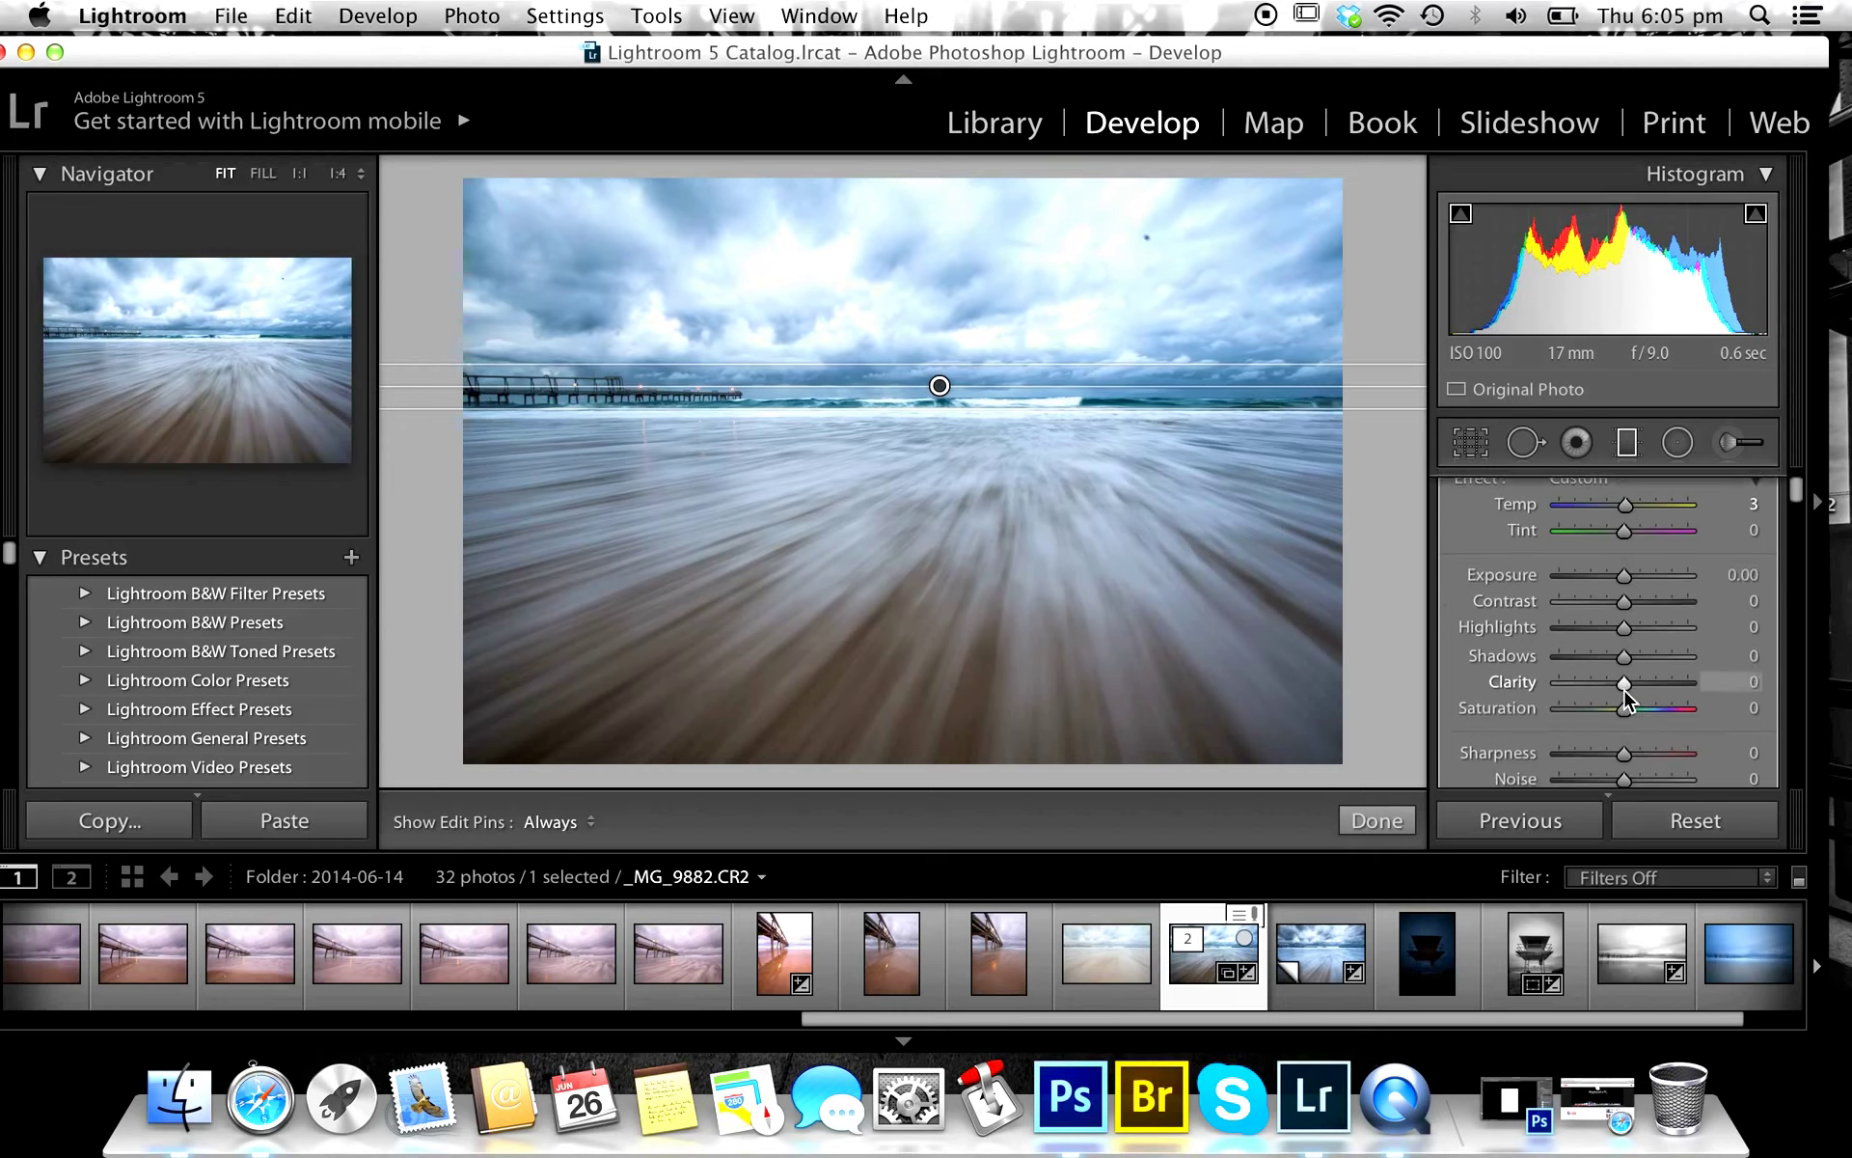
scroll(1624, 688, down, 2)
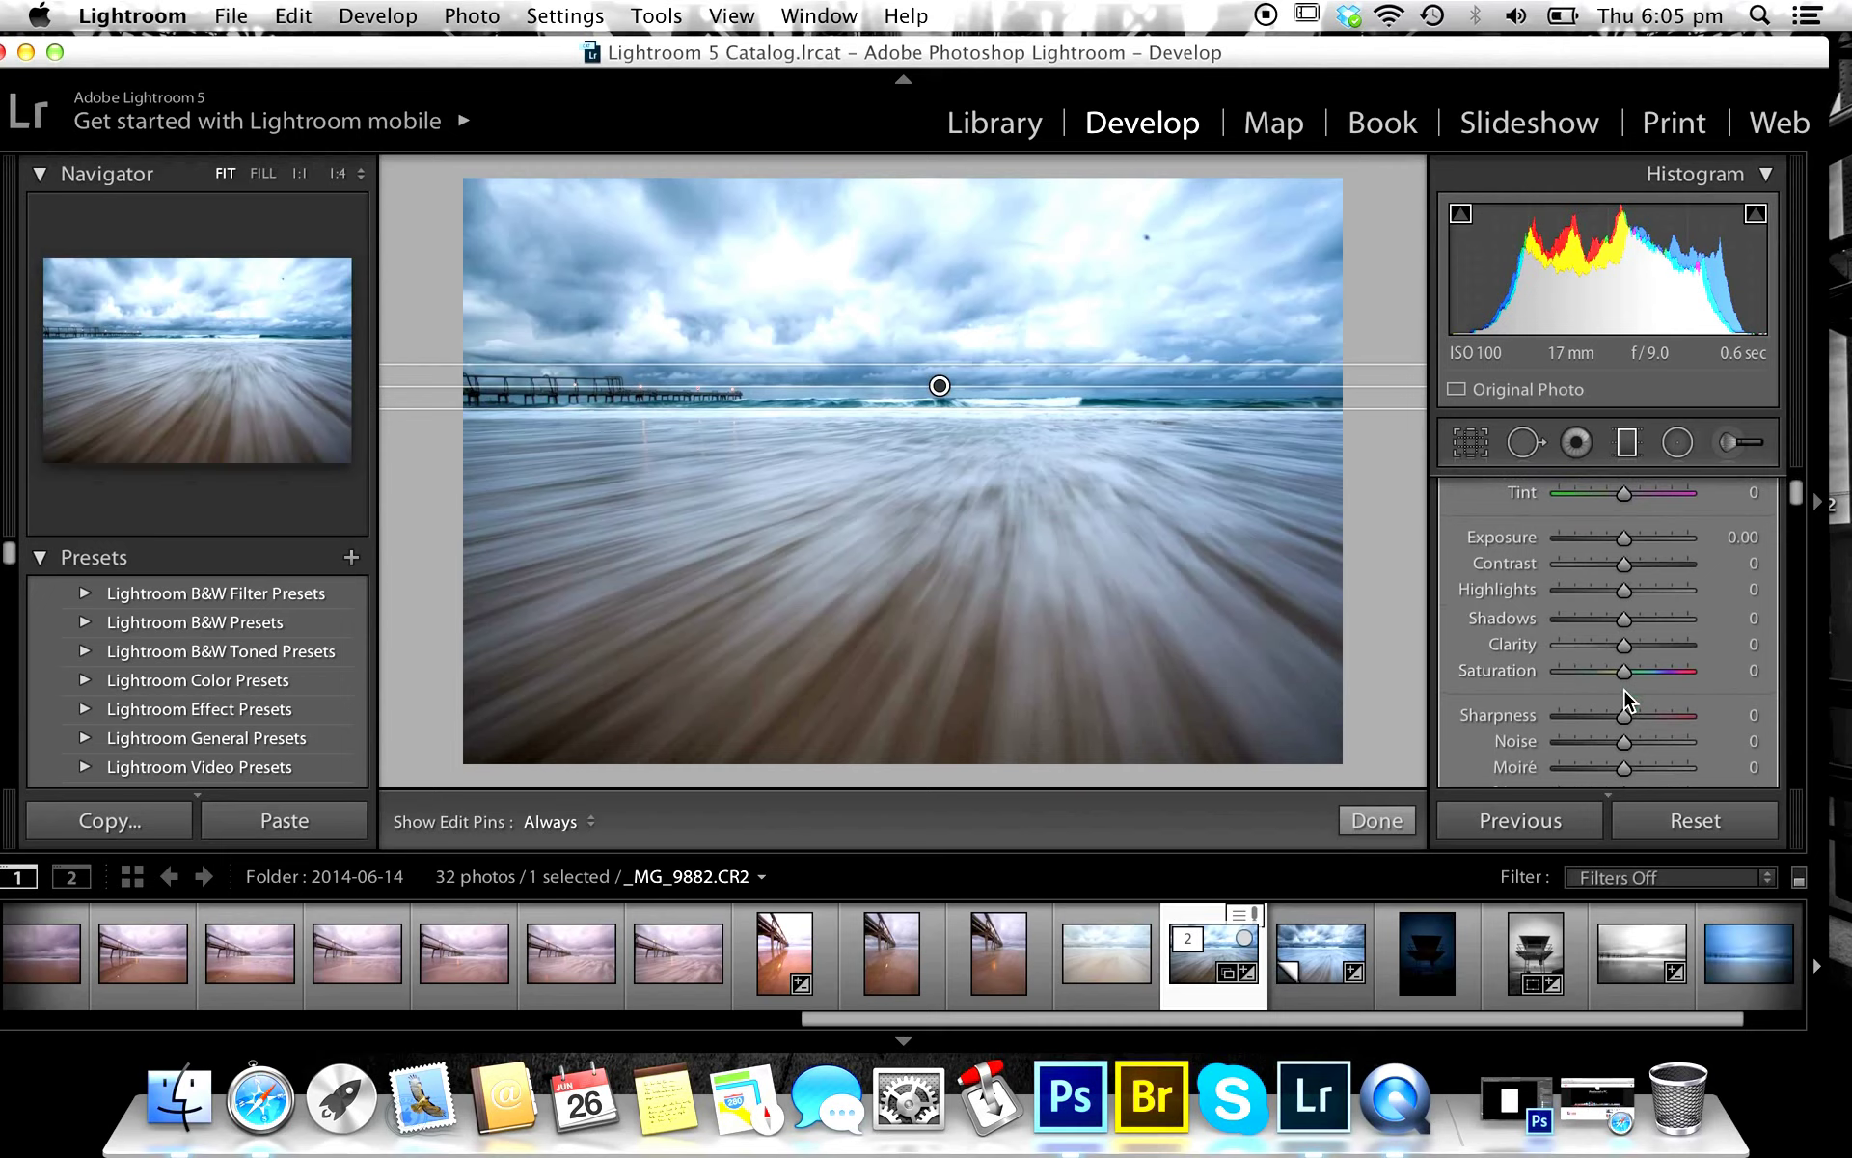
drag(1605, 673, 1605, 674)
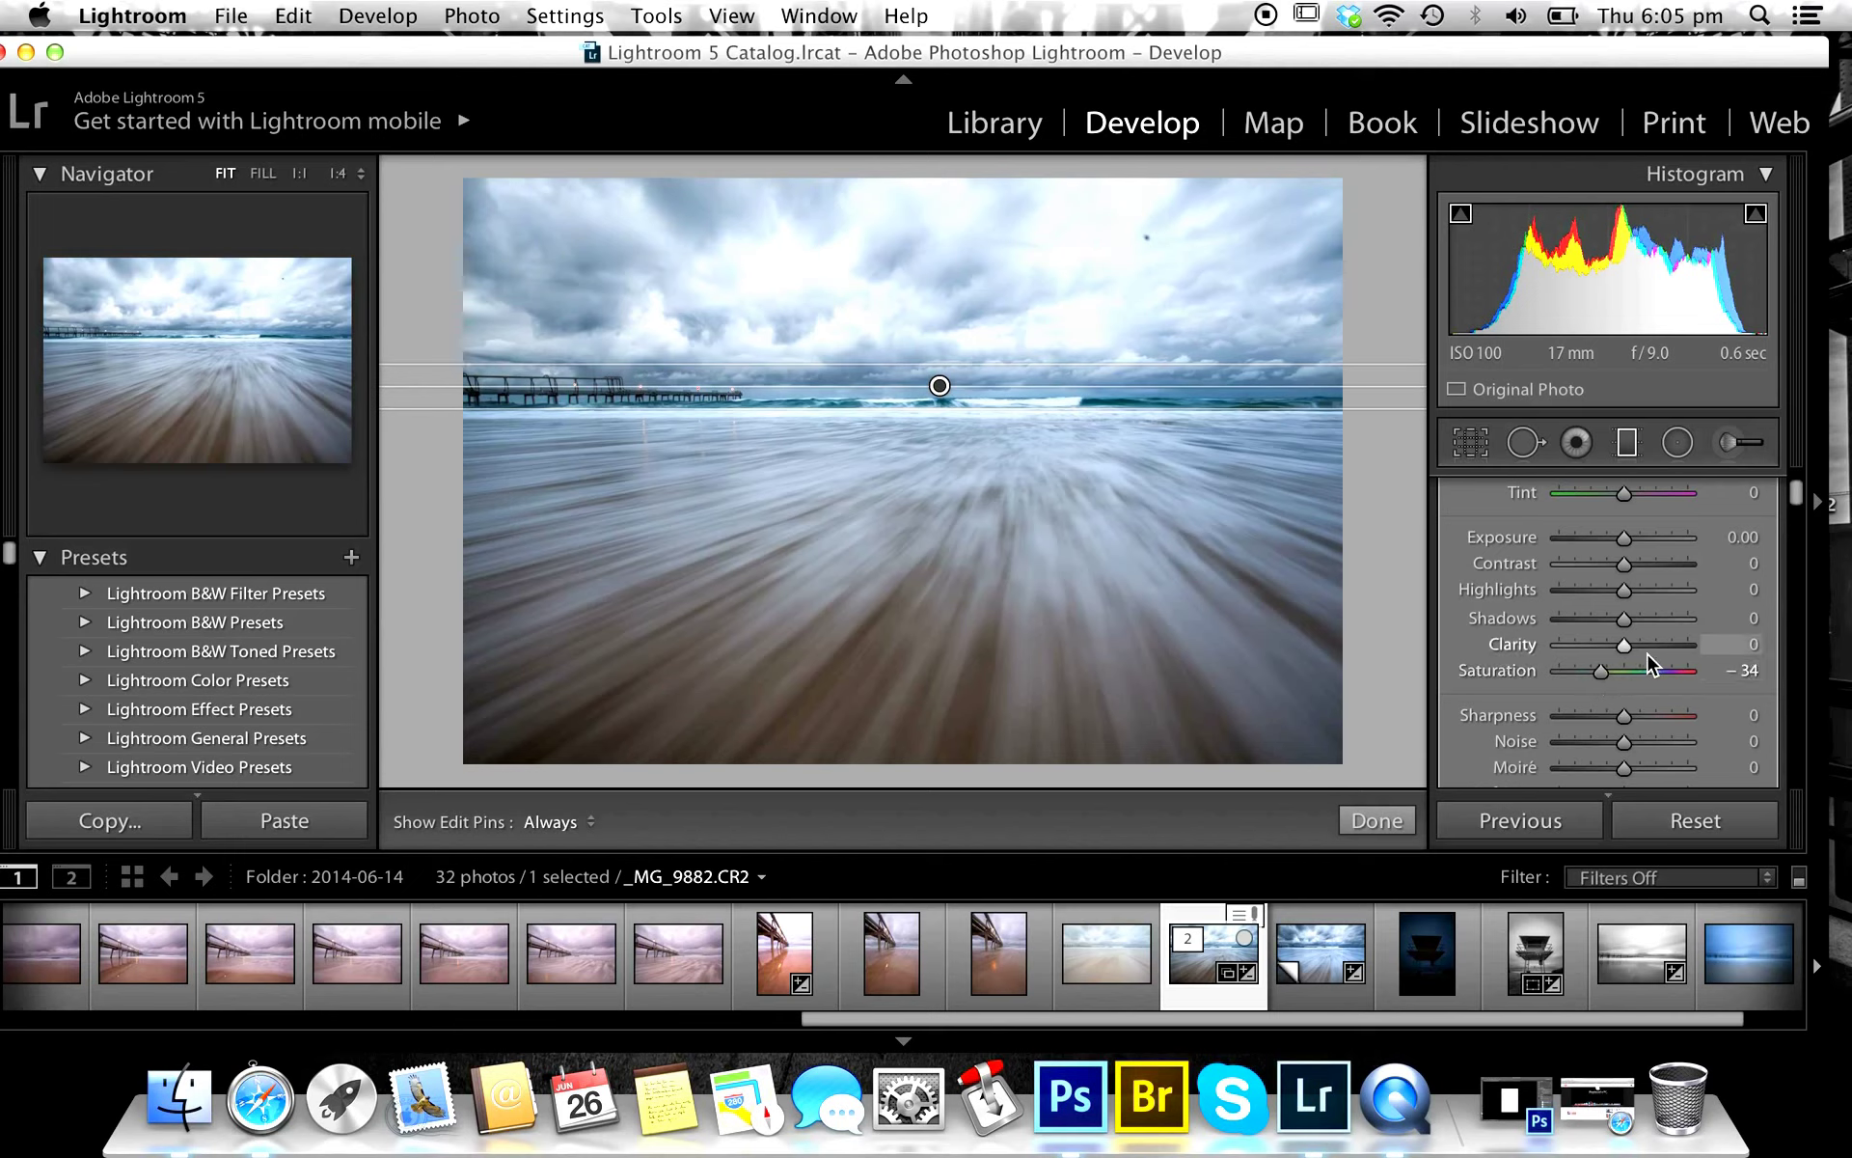
scroll(1642, 656, up, 2)
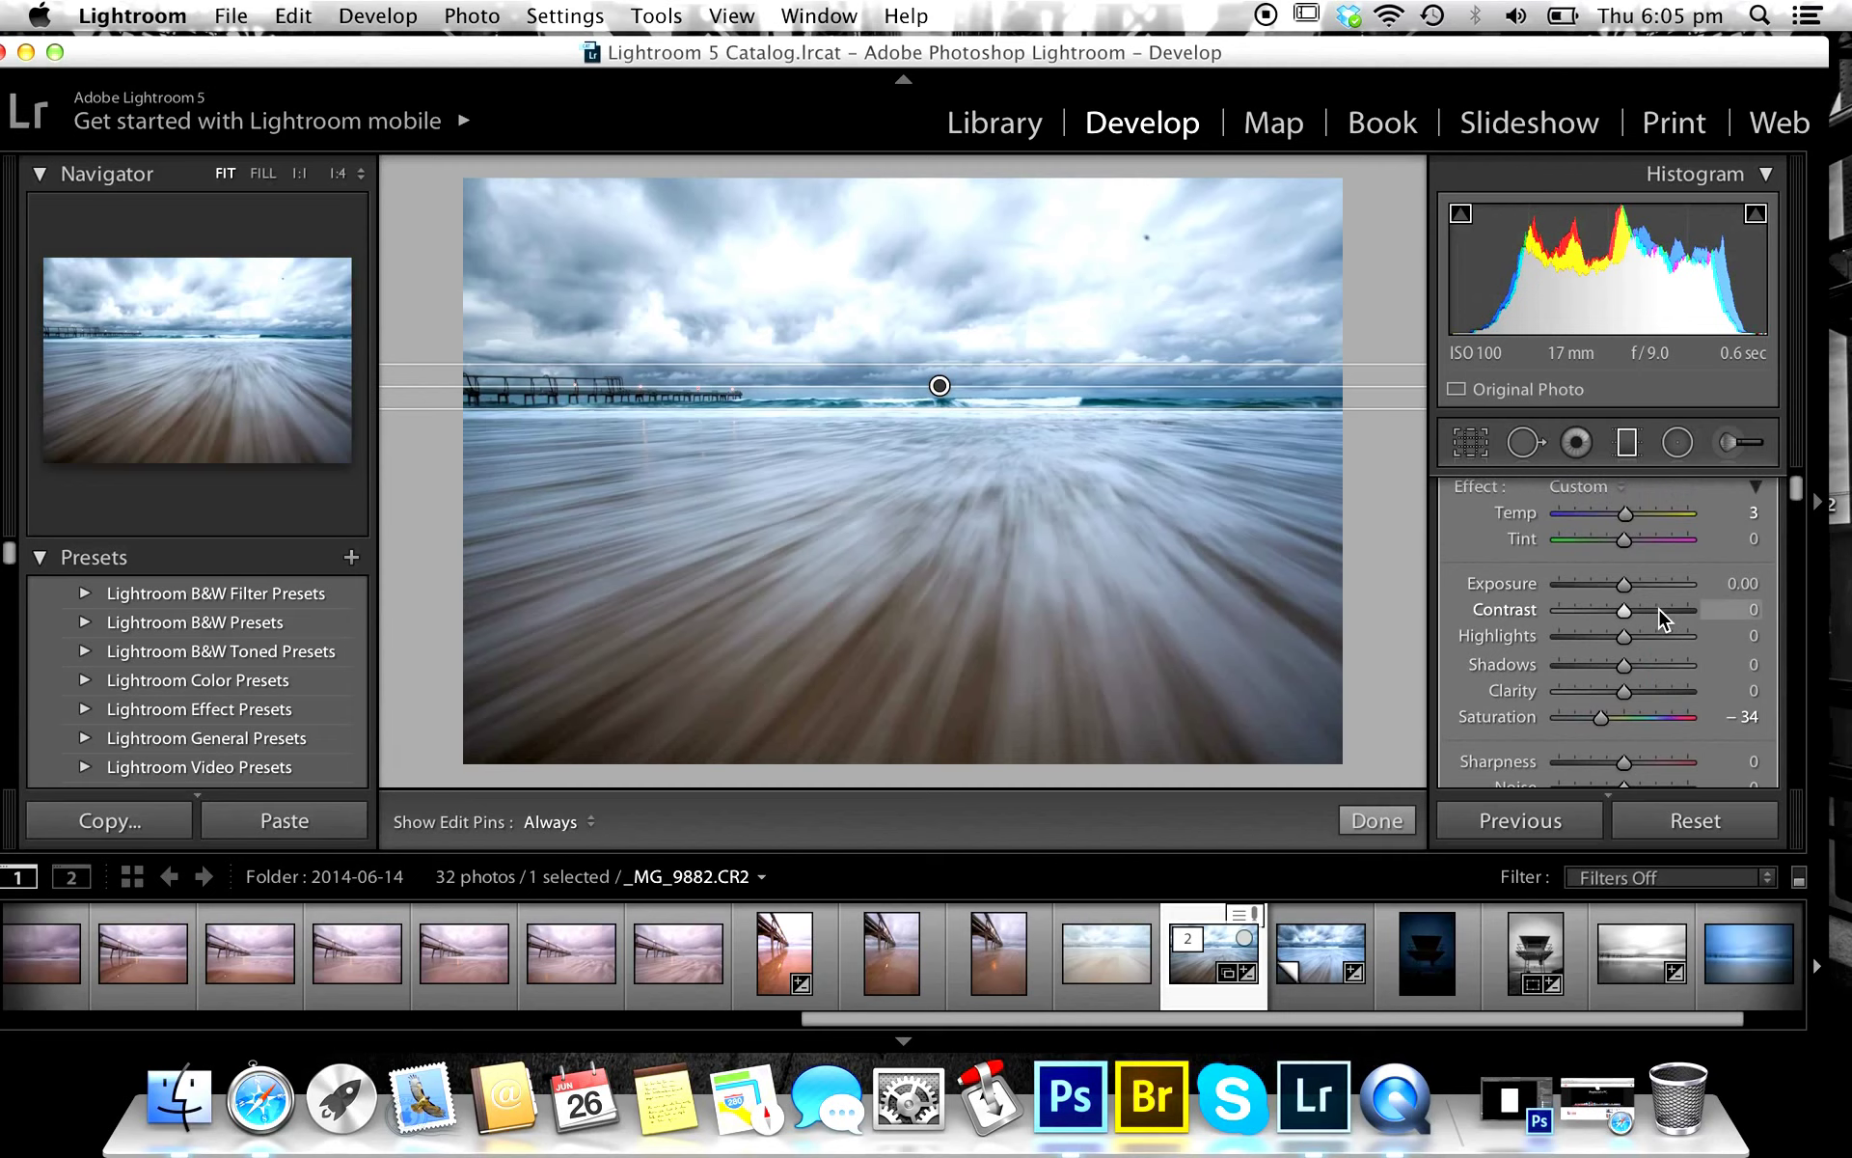
Give the sky filter Contrast 63, Highlights 26 and Shadows -71, and close the filter.
click(1663, 613)
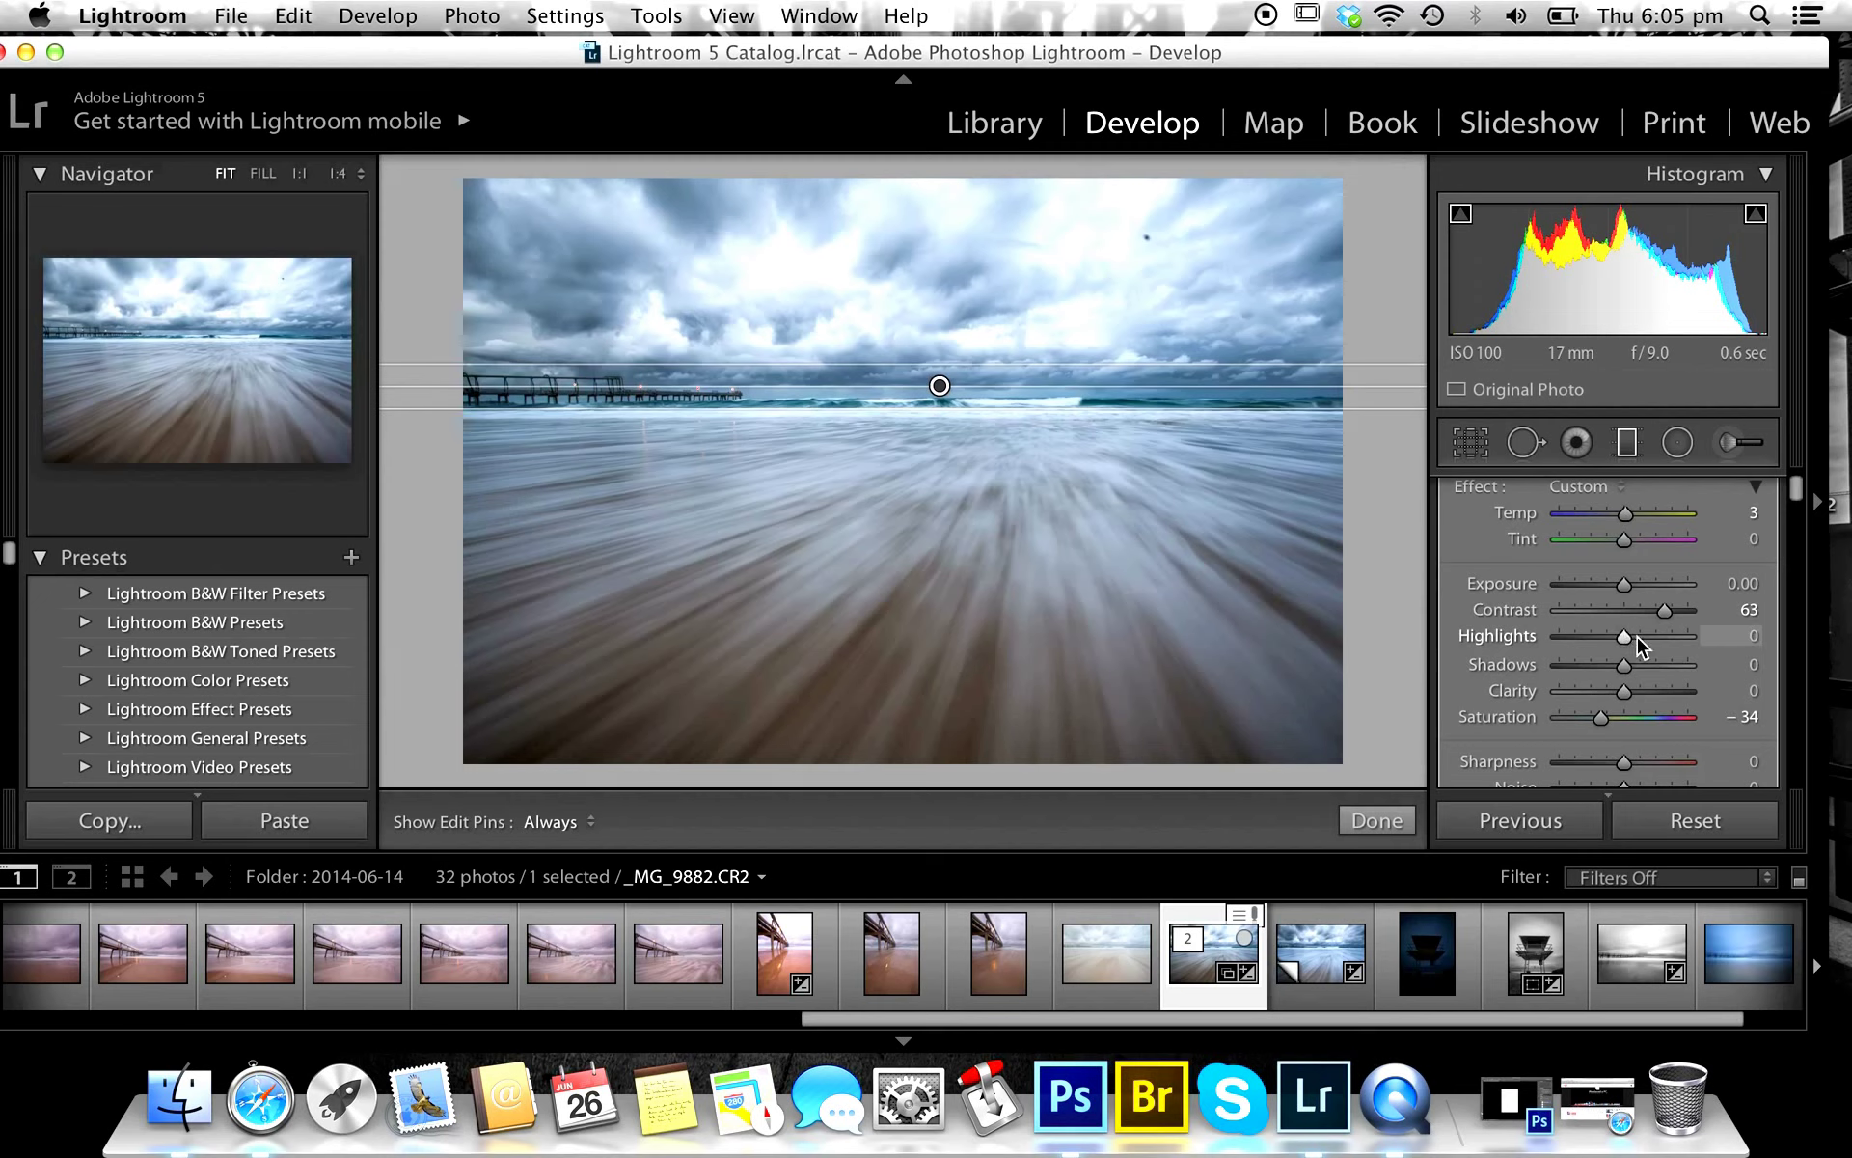
drag(1636, 637, 1646, 639)
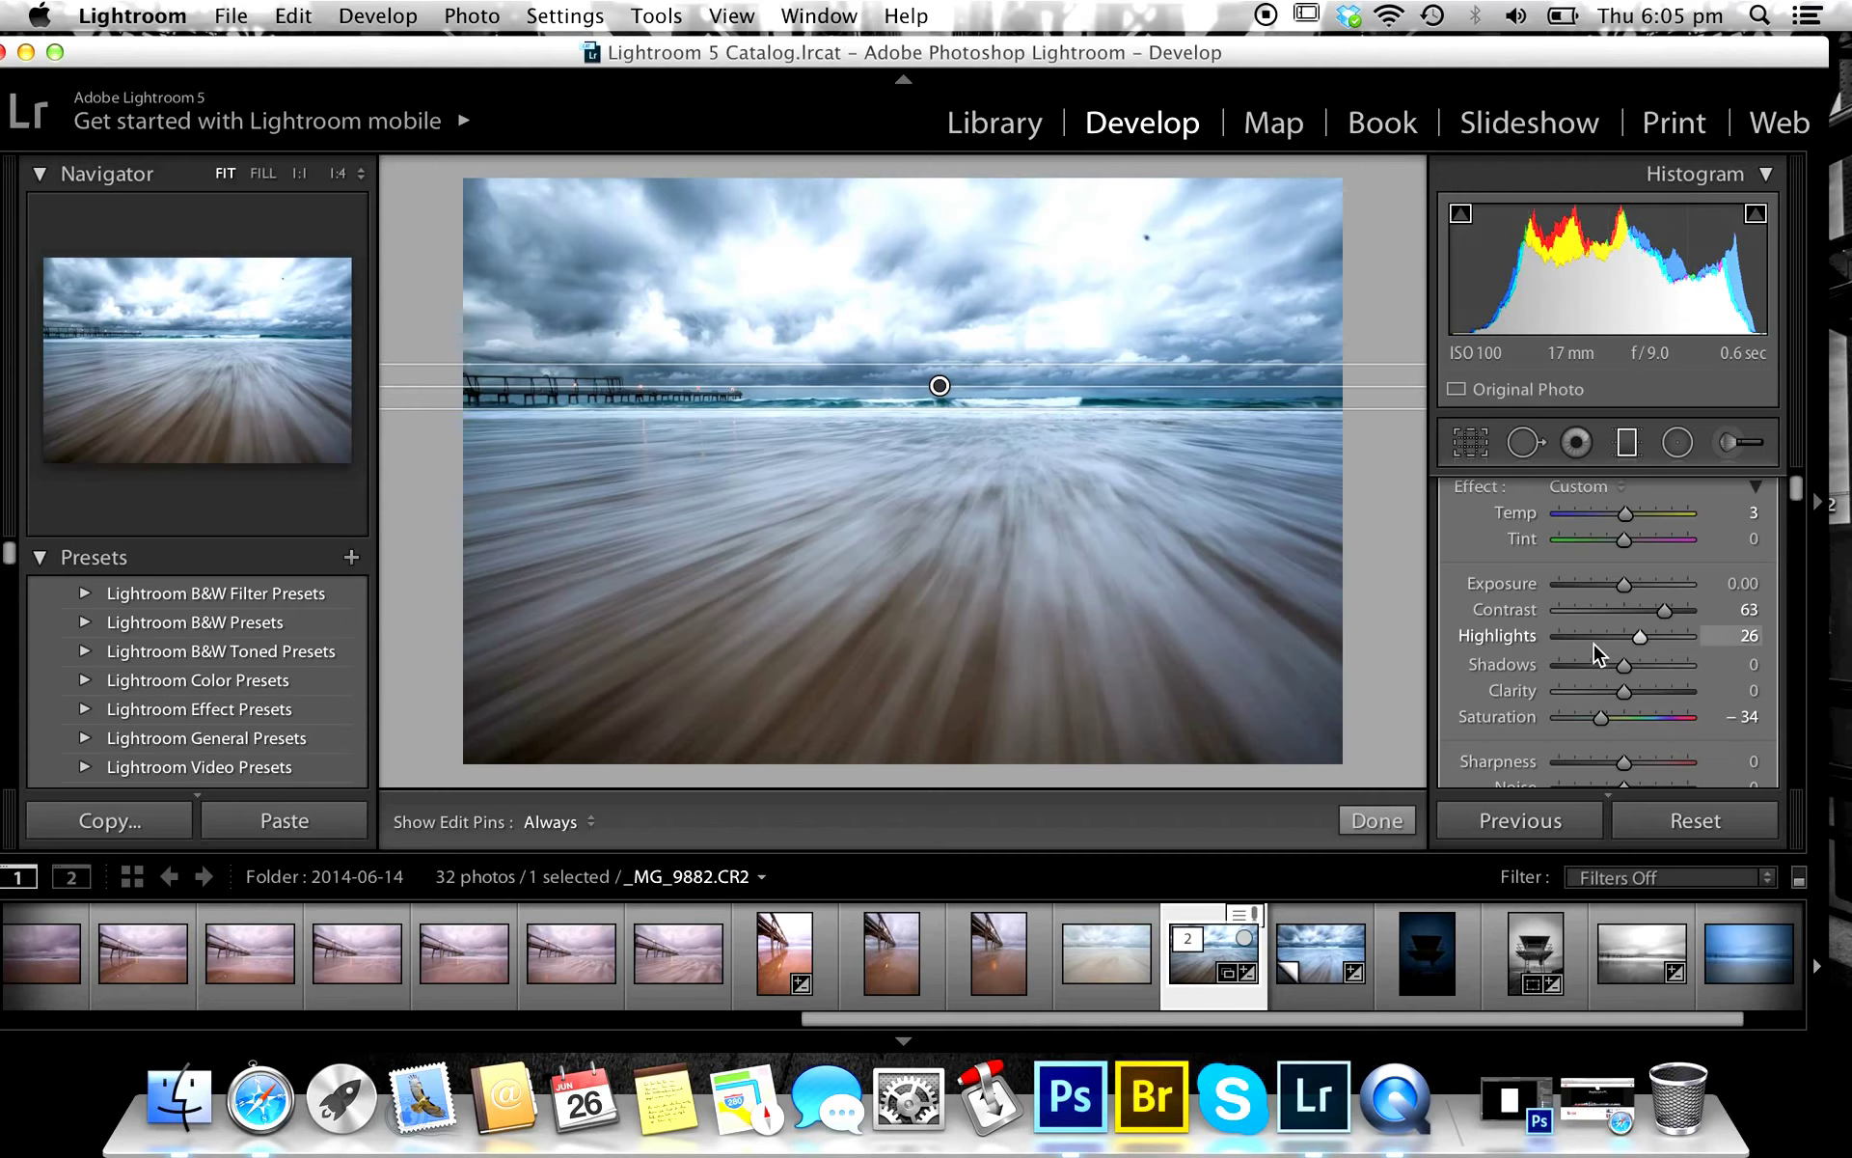
drag(1590, 669, 1564, 670)
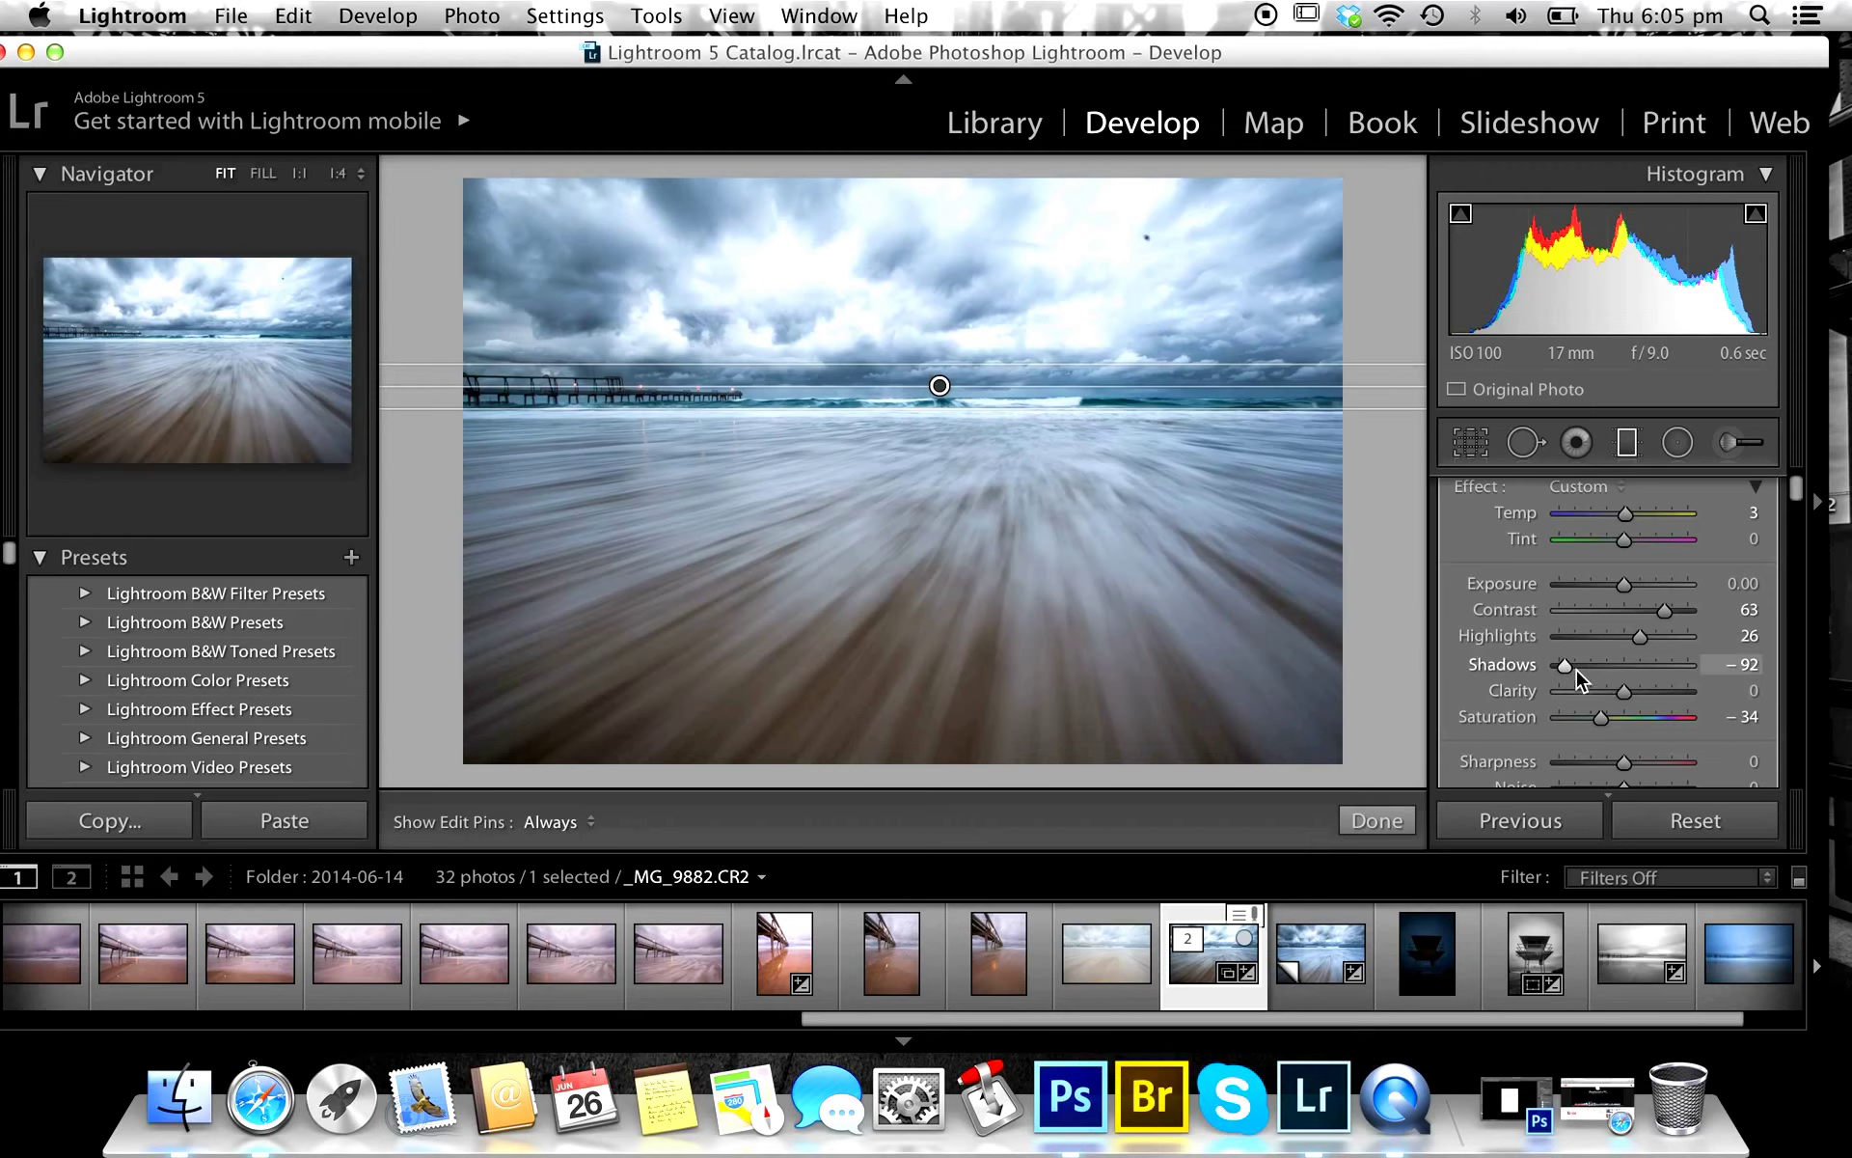
drag(1573, 670, 1572, 669)
drag(1594, 674, 1585, 675)
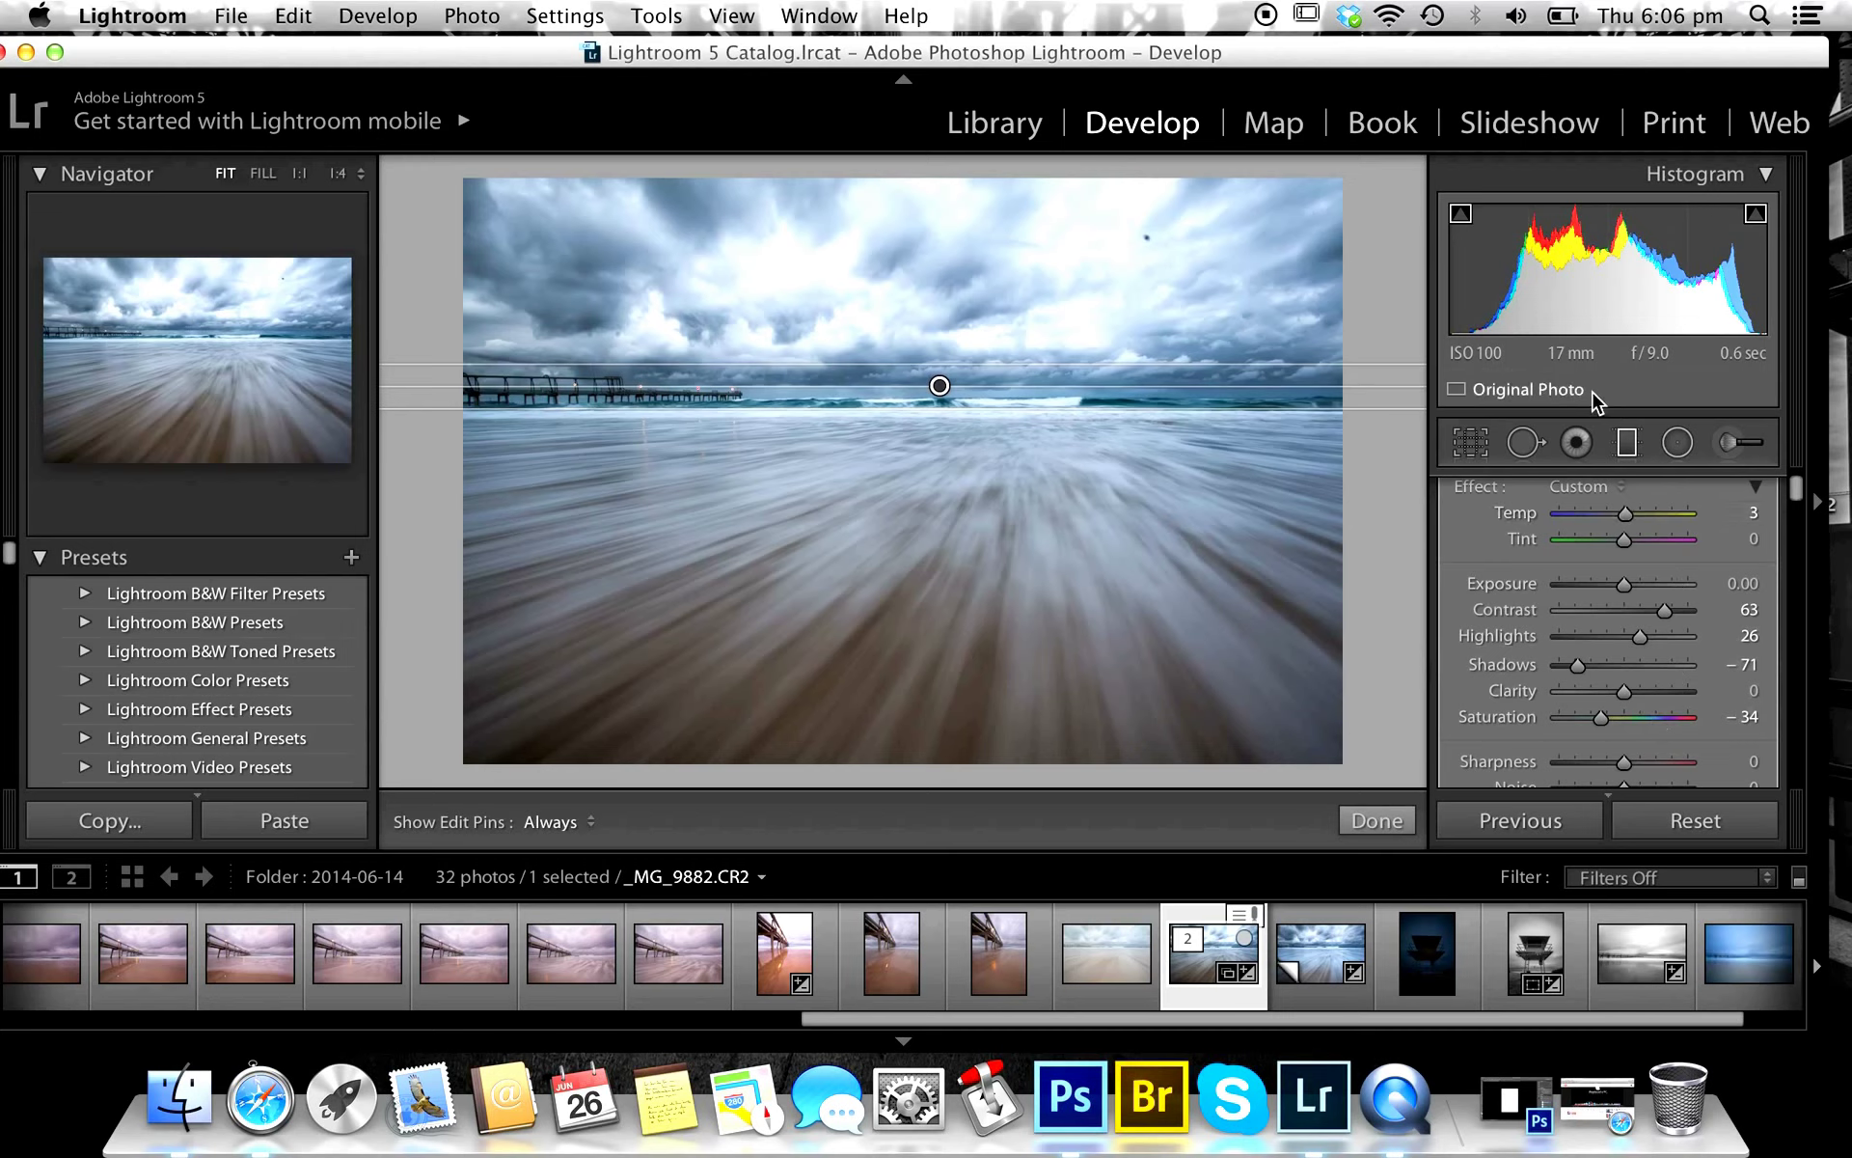
click(1627, 442)
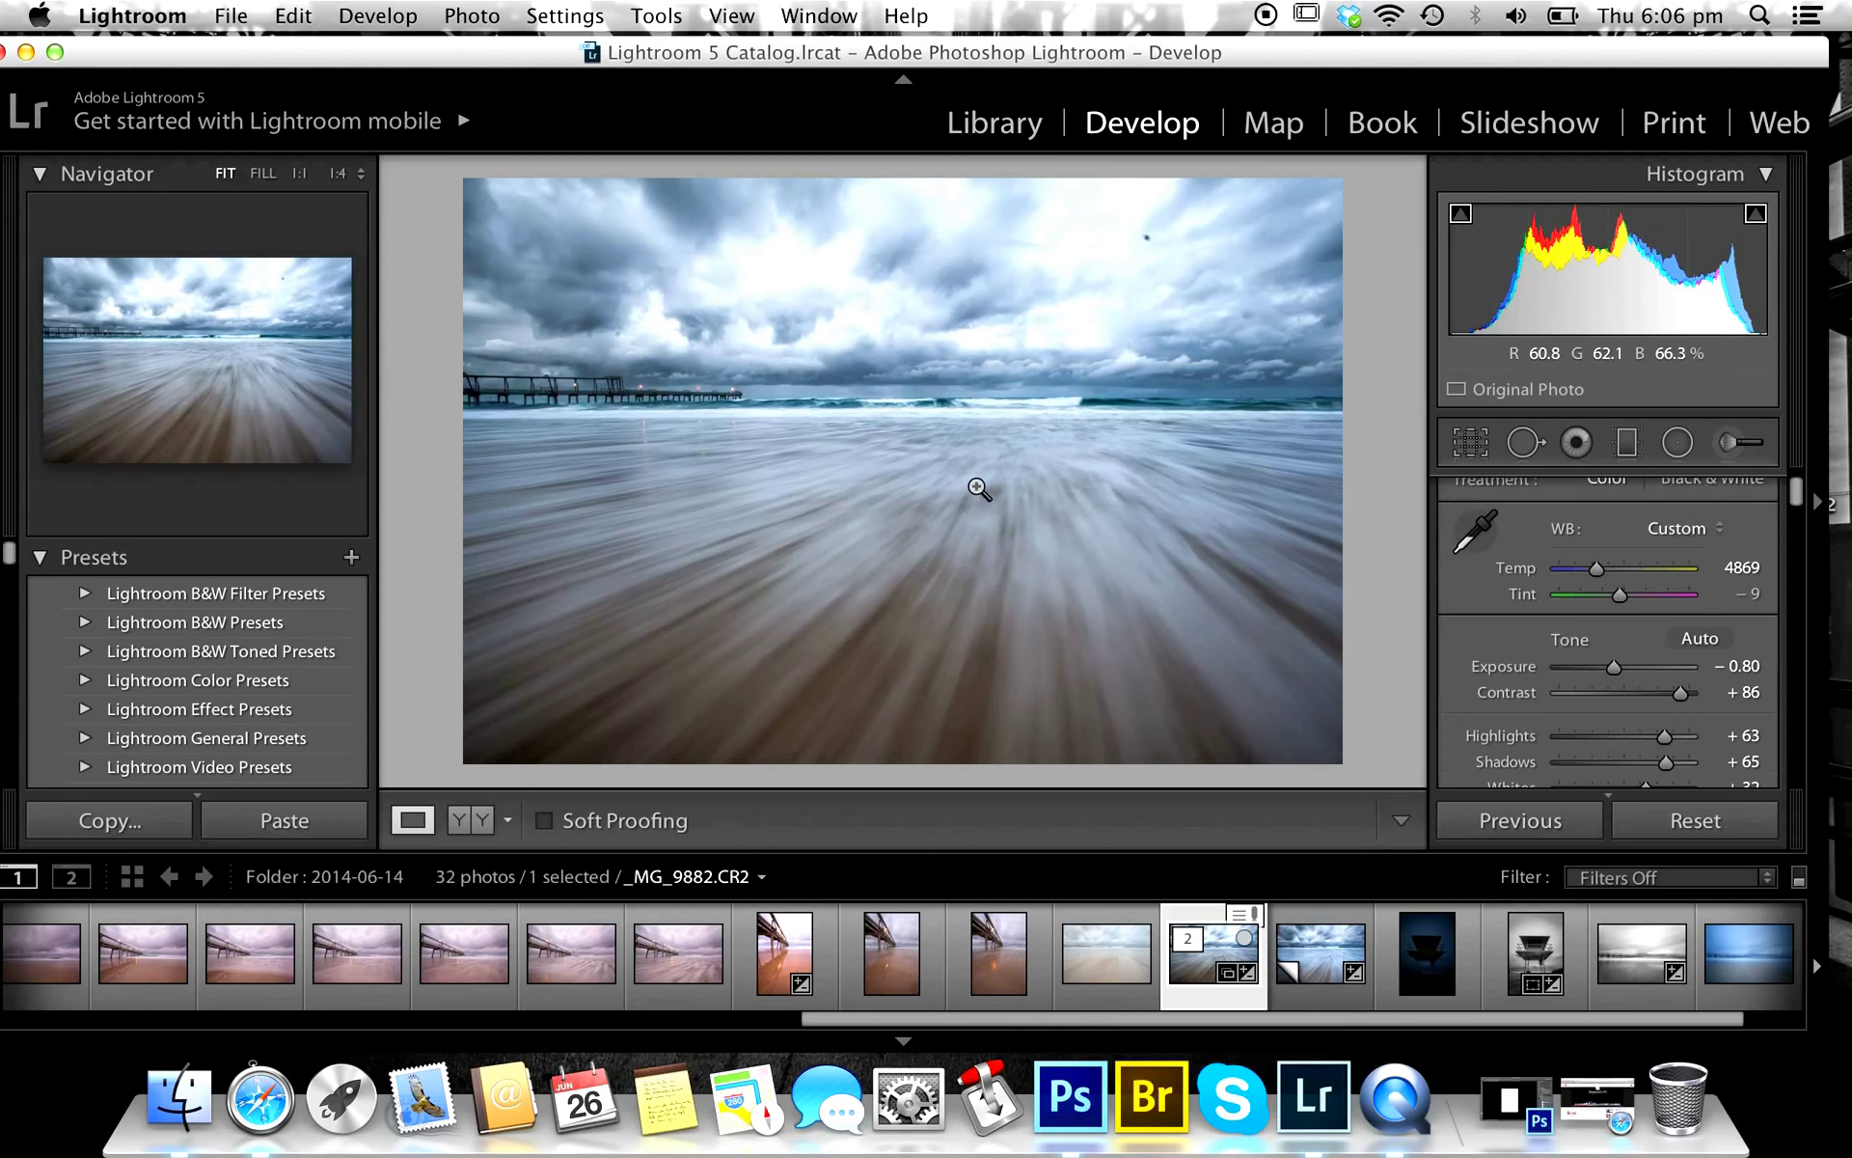
Paint an Adjustment Brush stroke across the foreground water.
click(1736, 442)
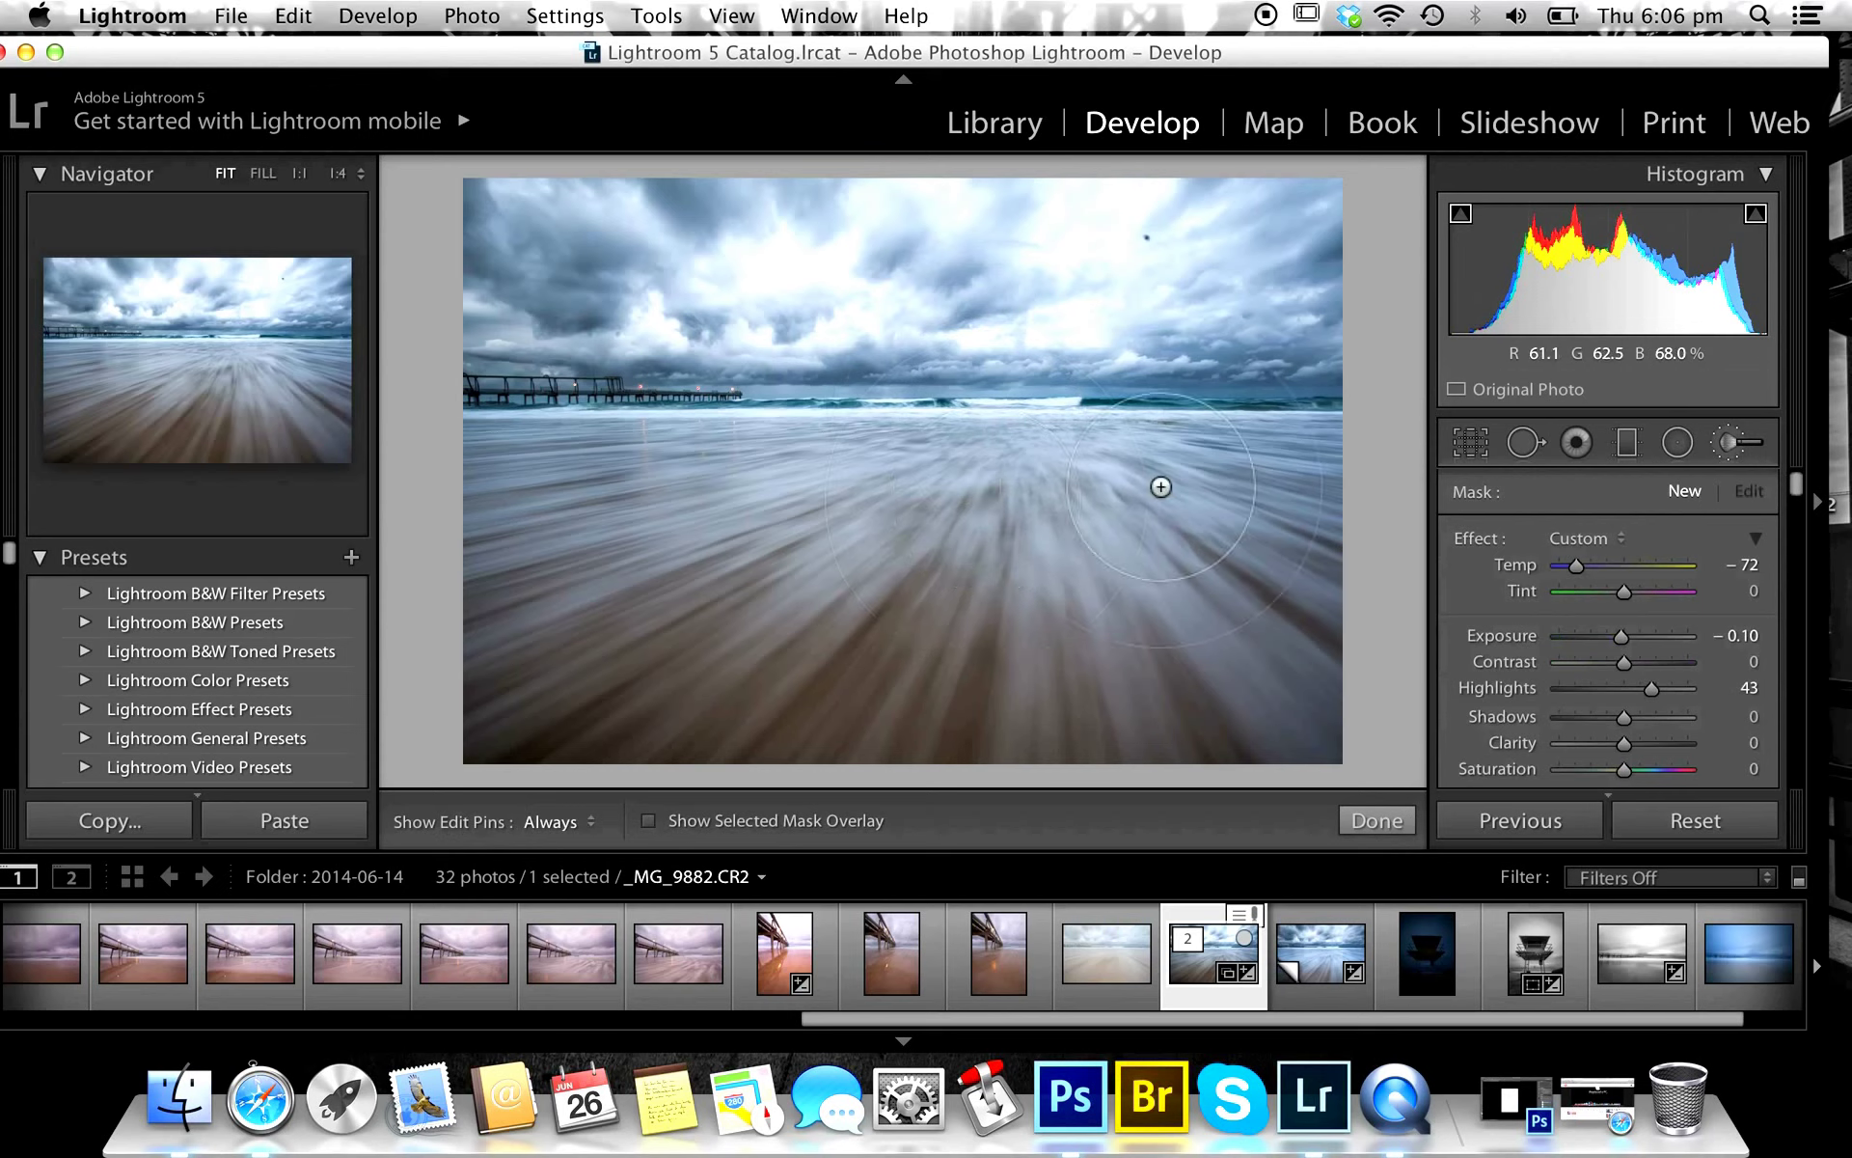
key(h)
mouse_move(1160, 487)
mouse_down()
mouse_move(551, 522)
mouse_move(576, 496)
mouse_up()
key(h)
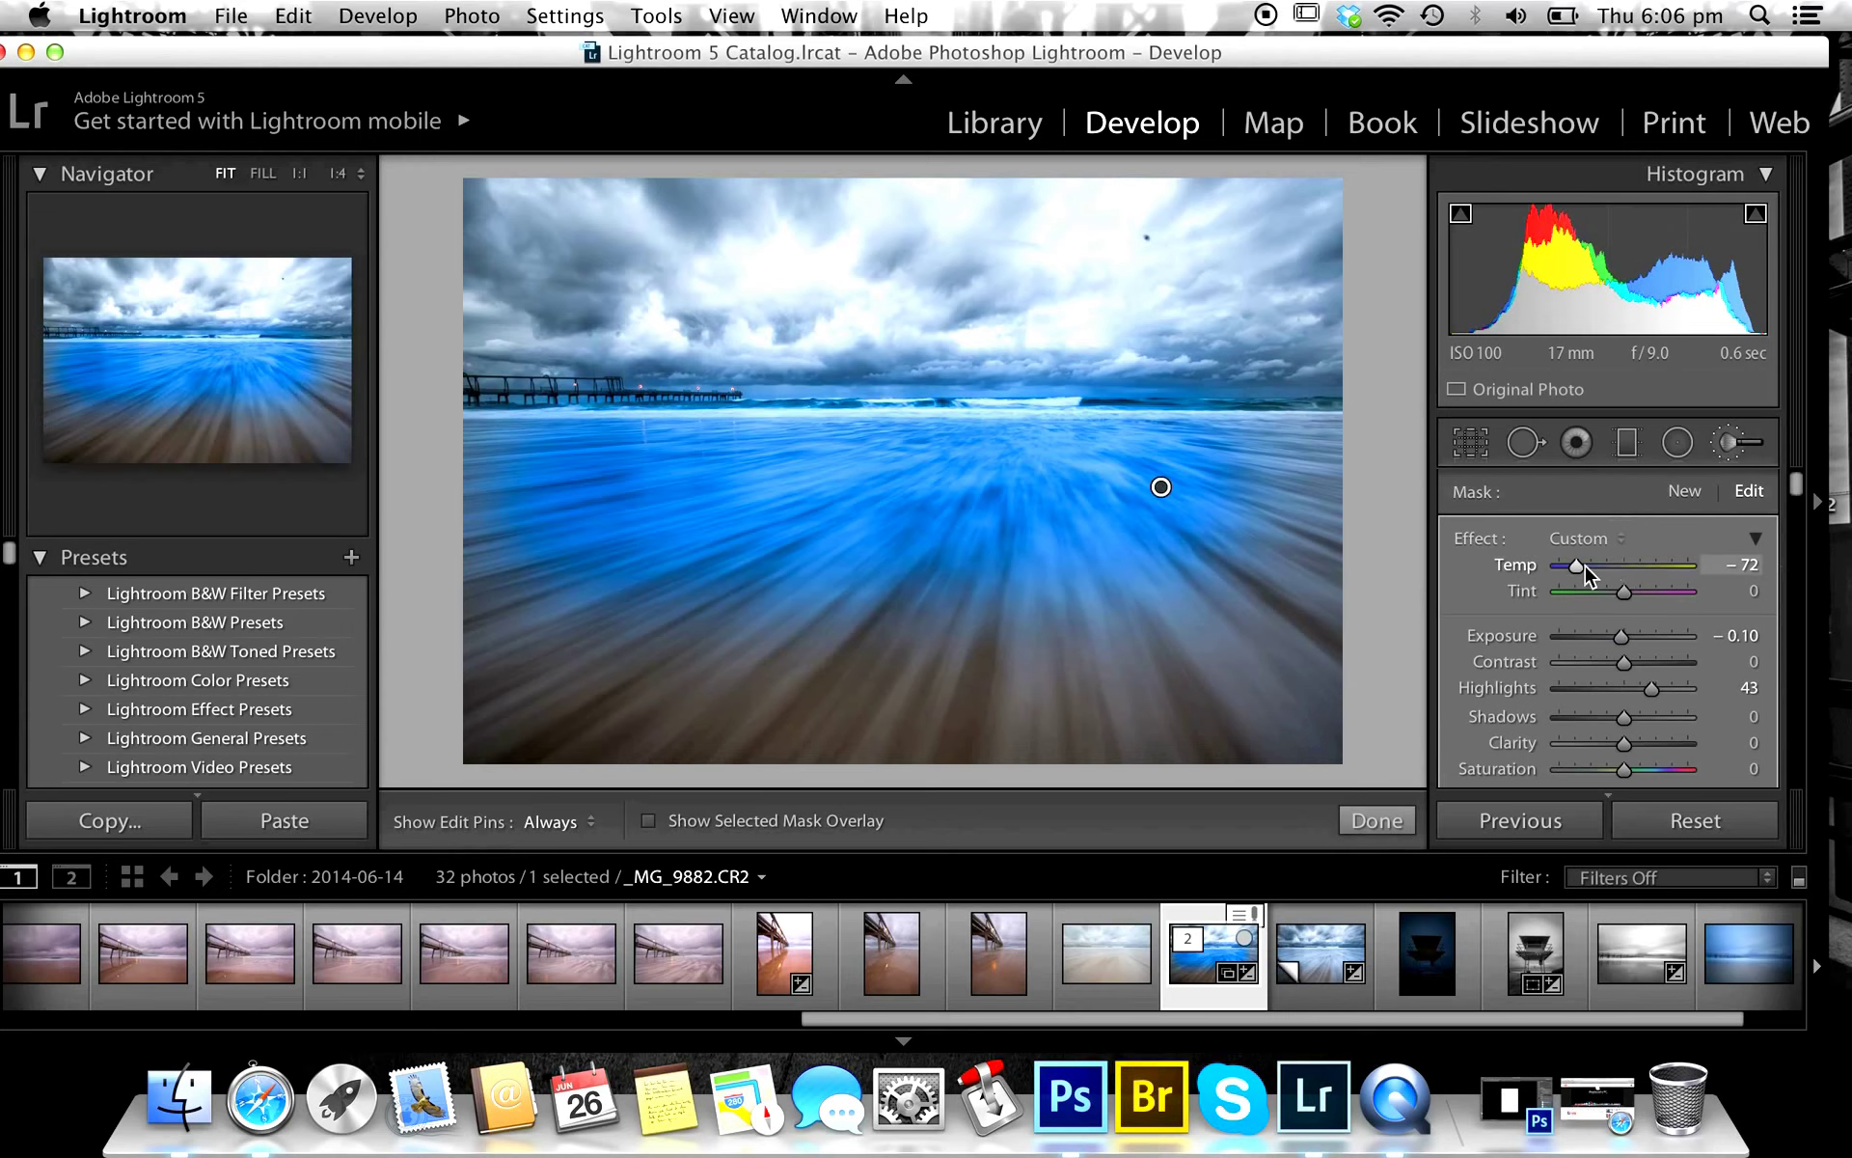
Set the brushed area's Temp and Highlights to 0 and Exposure to 0.23.
drag(1576, 567, 1631, 583)
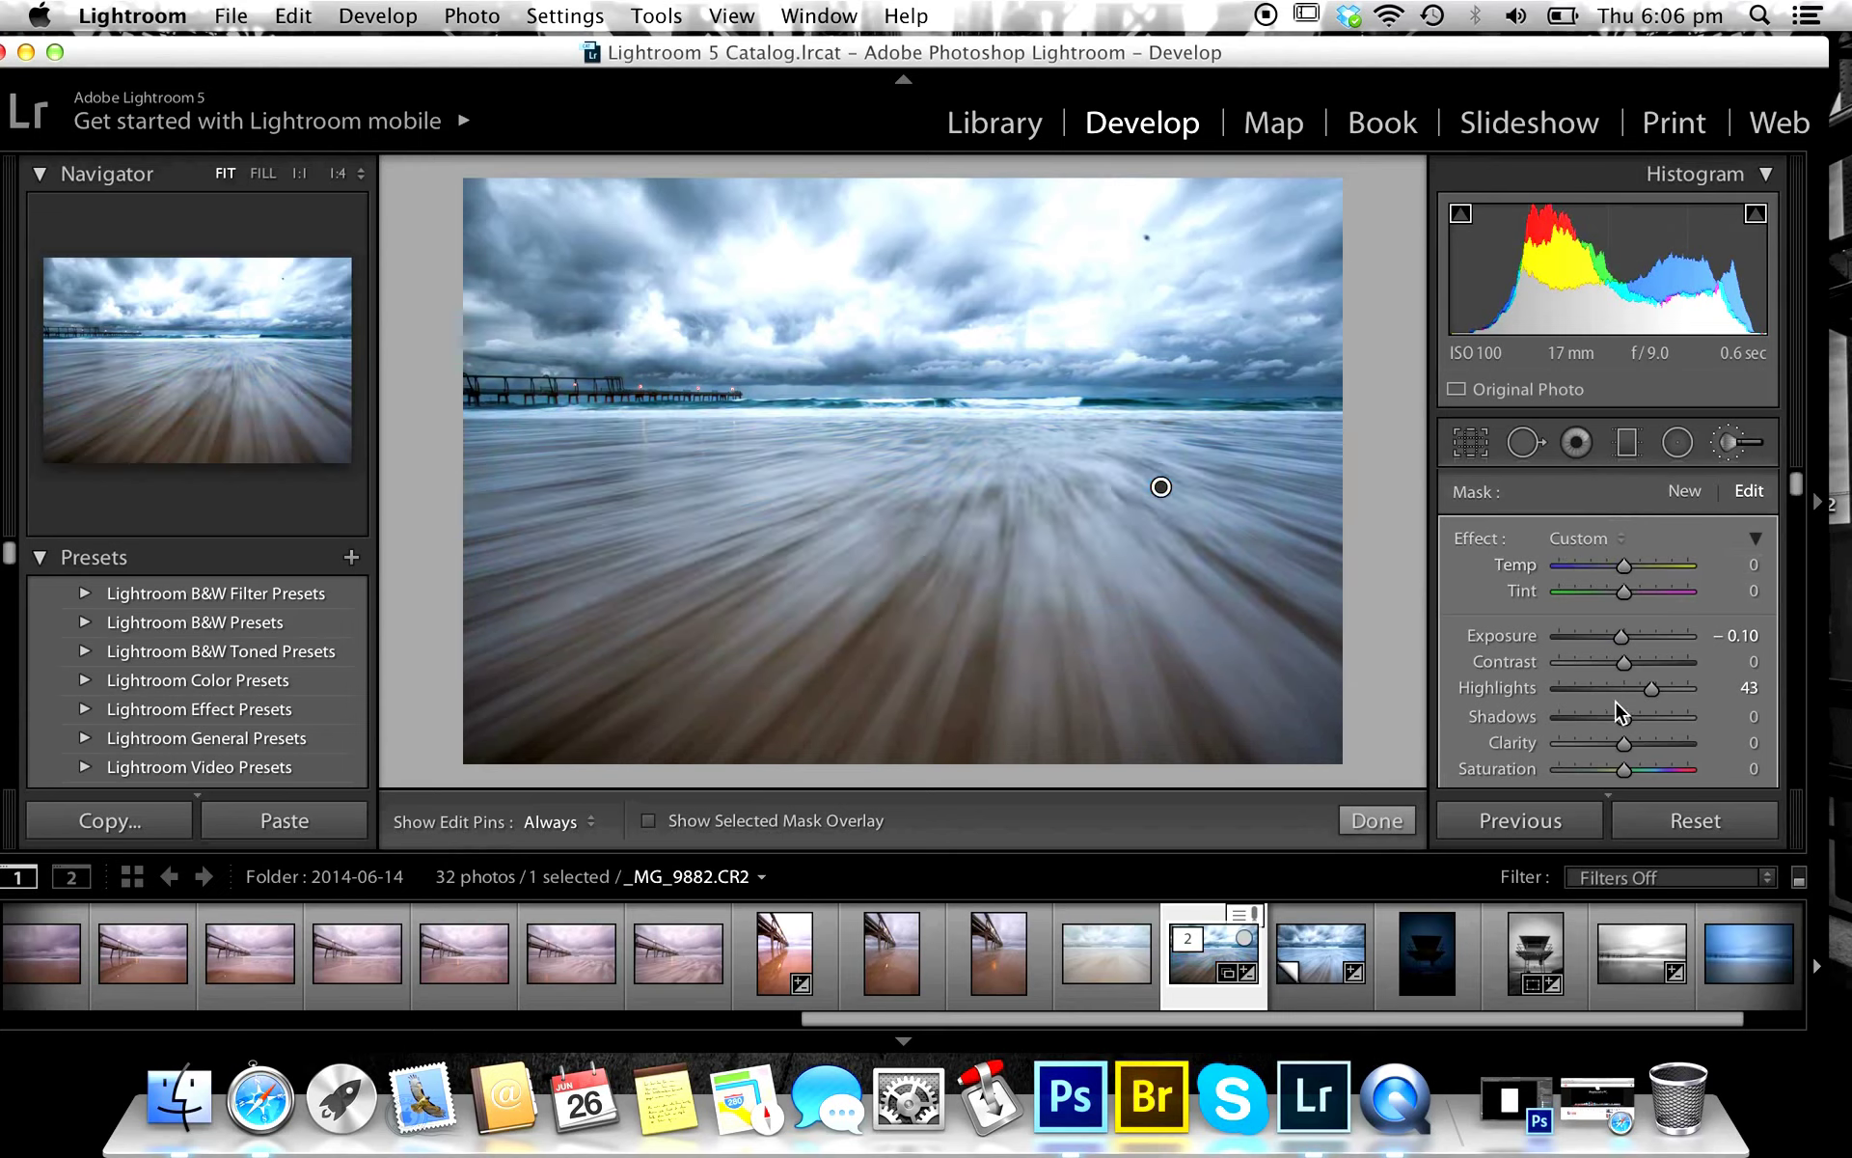
double_click(1652, 688)
drag(1626, 689, 1669, 695)
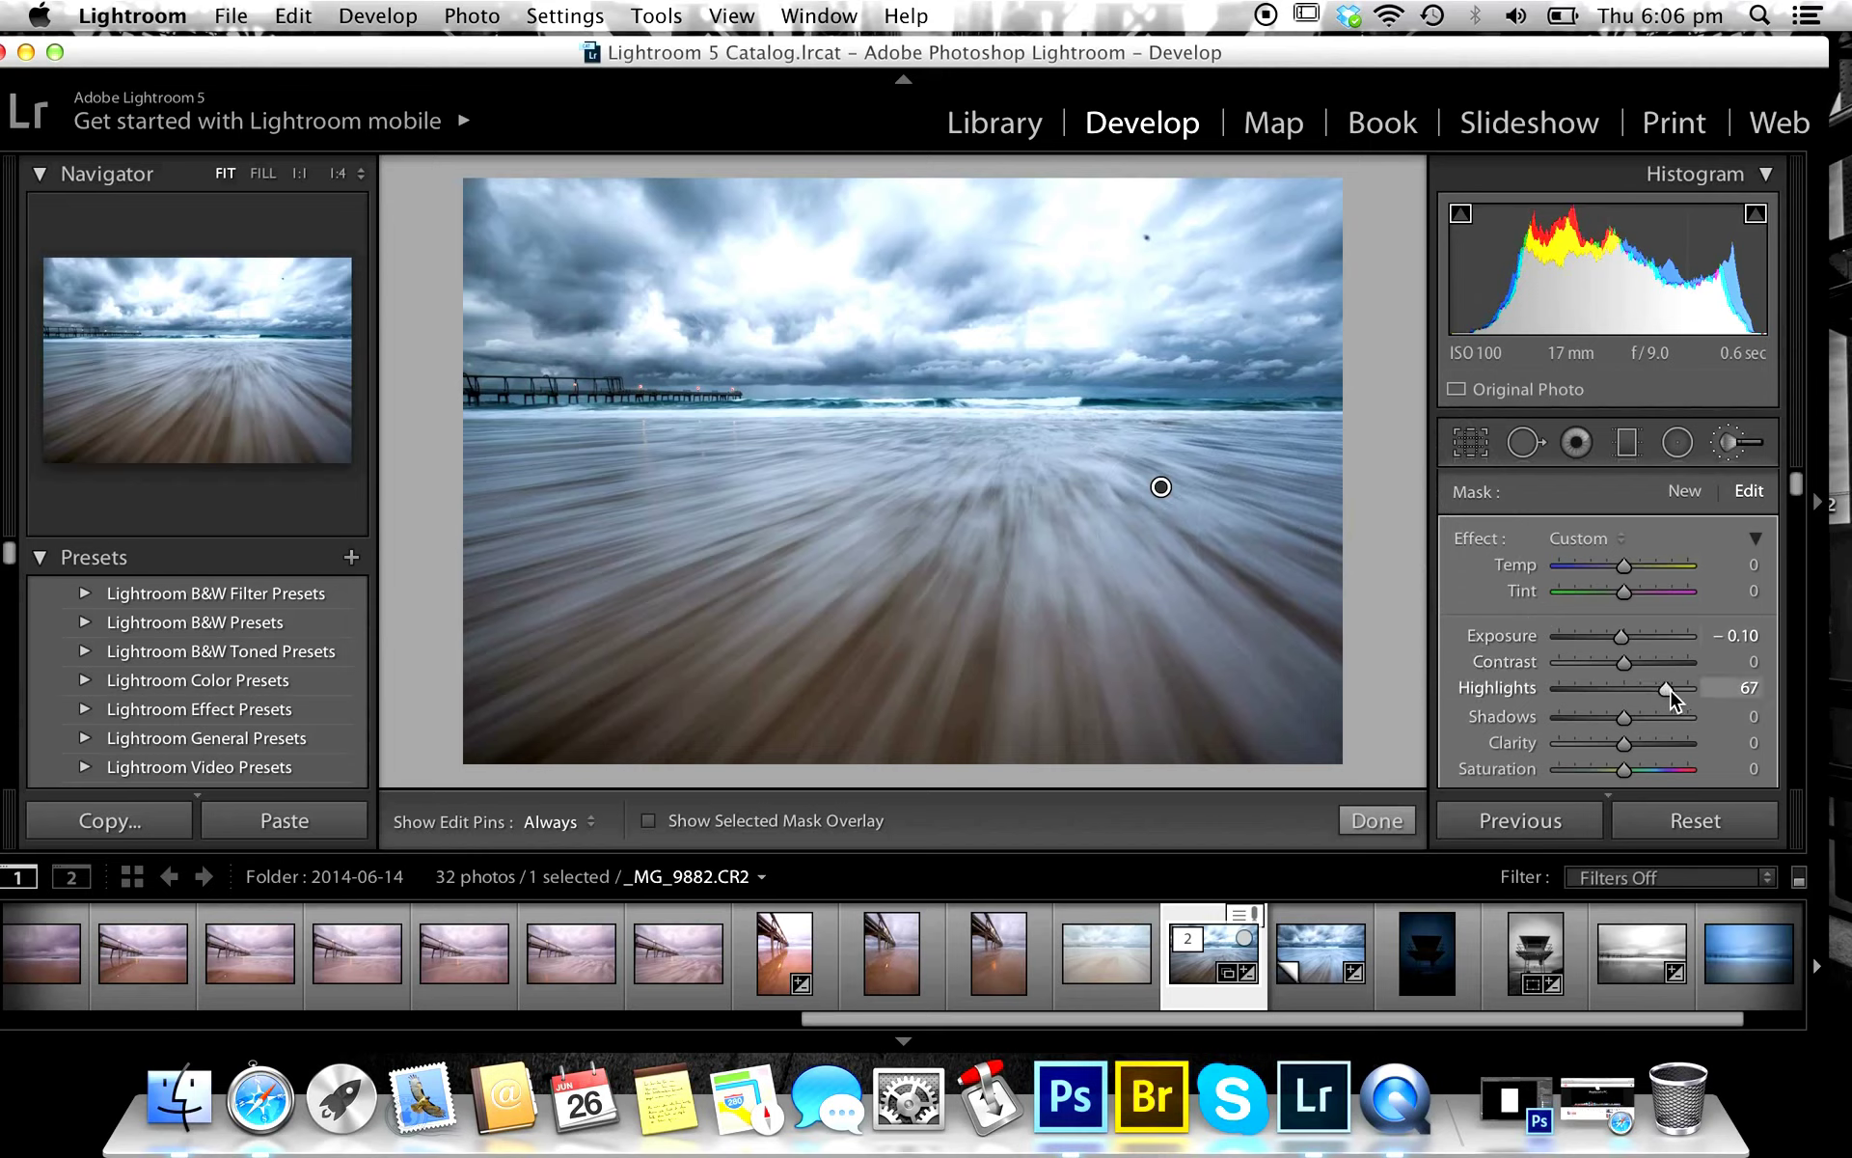
double_click(1668, 691)
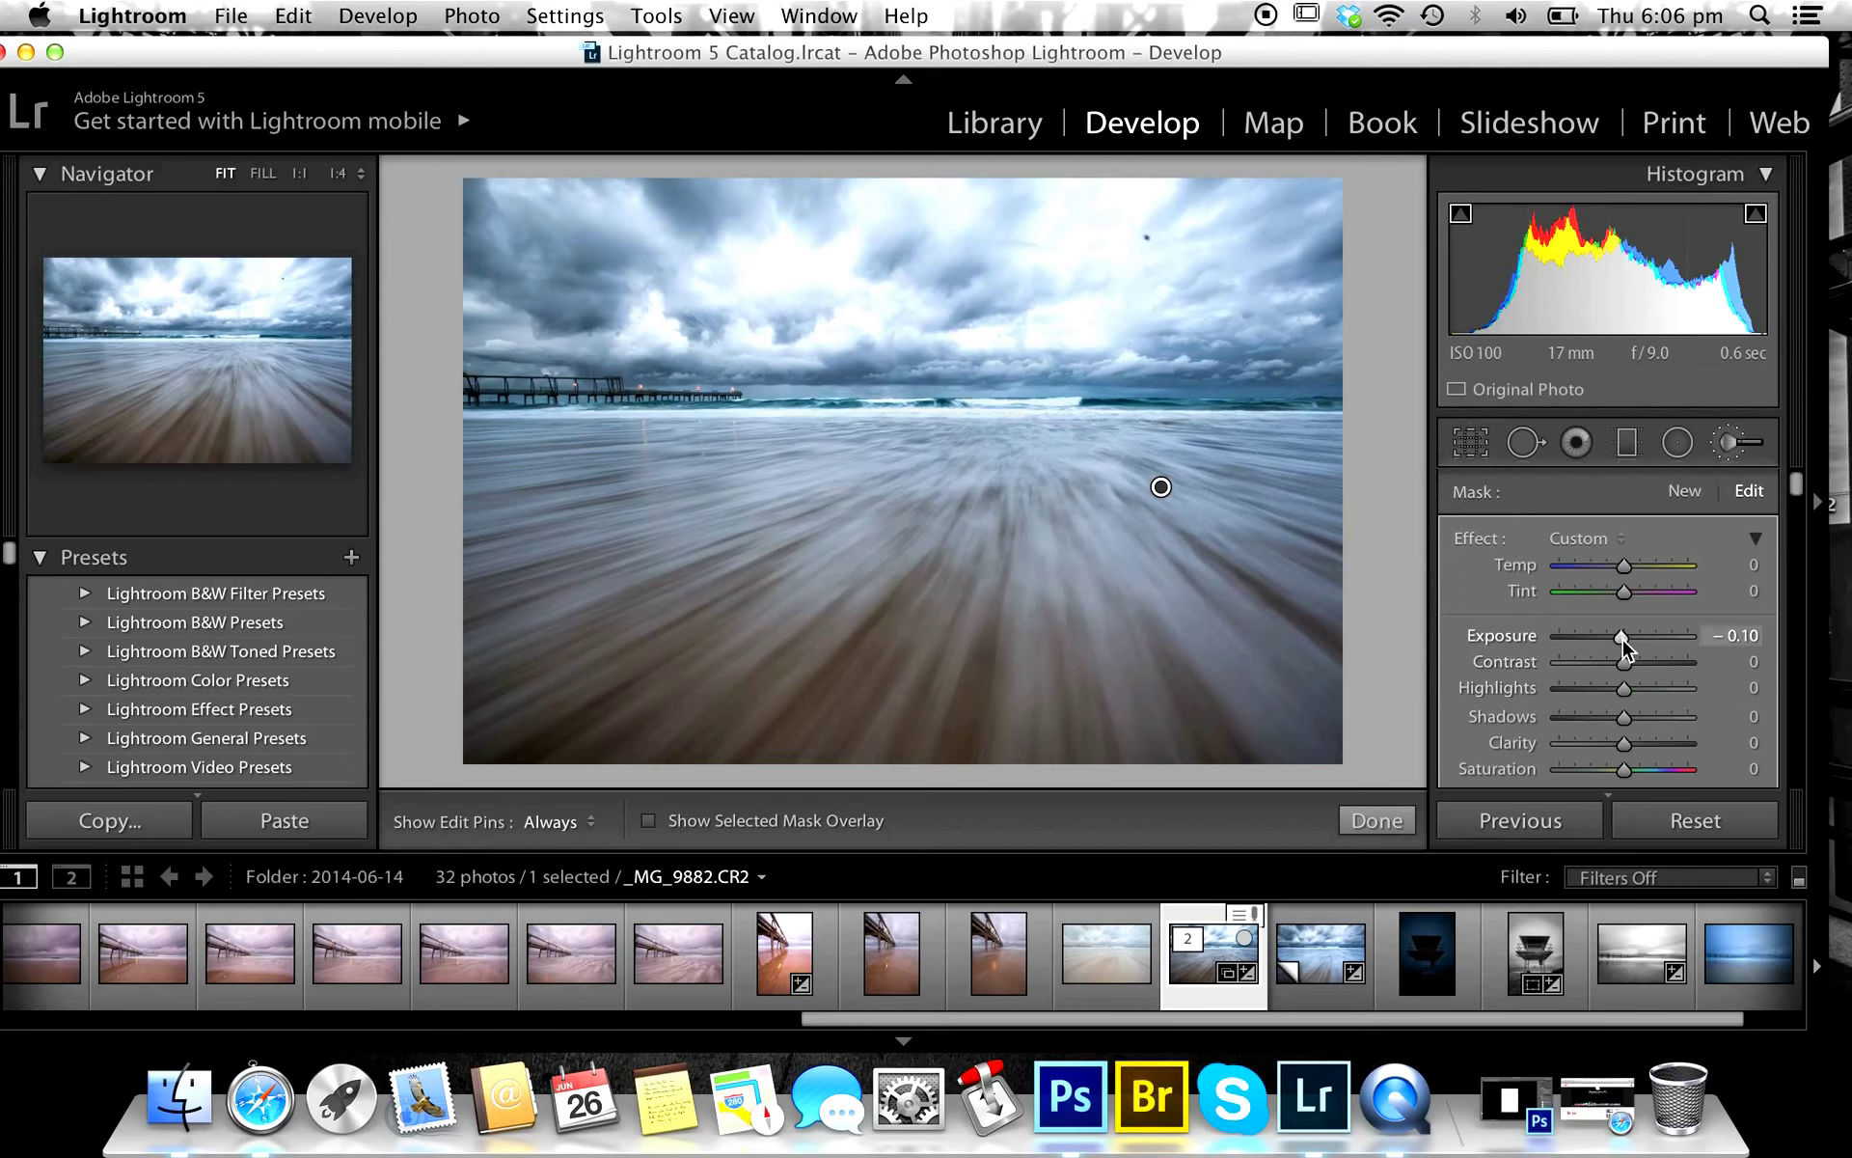
drag(1623, 640, 1629, 640)
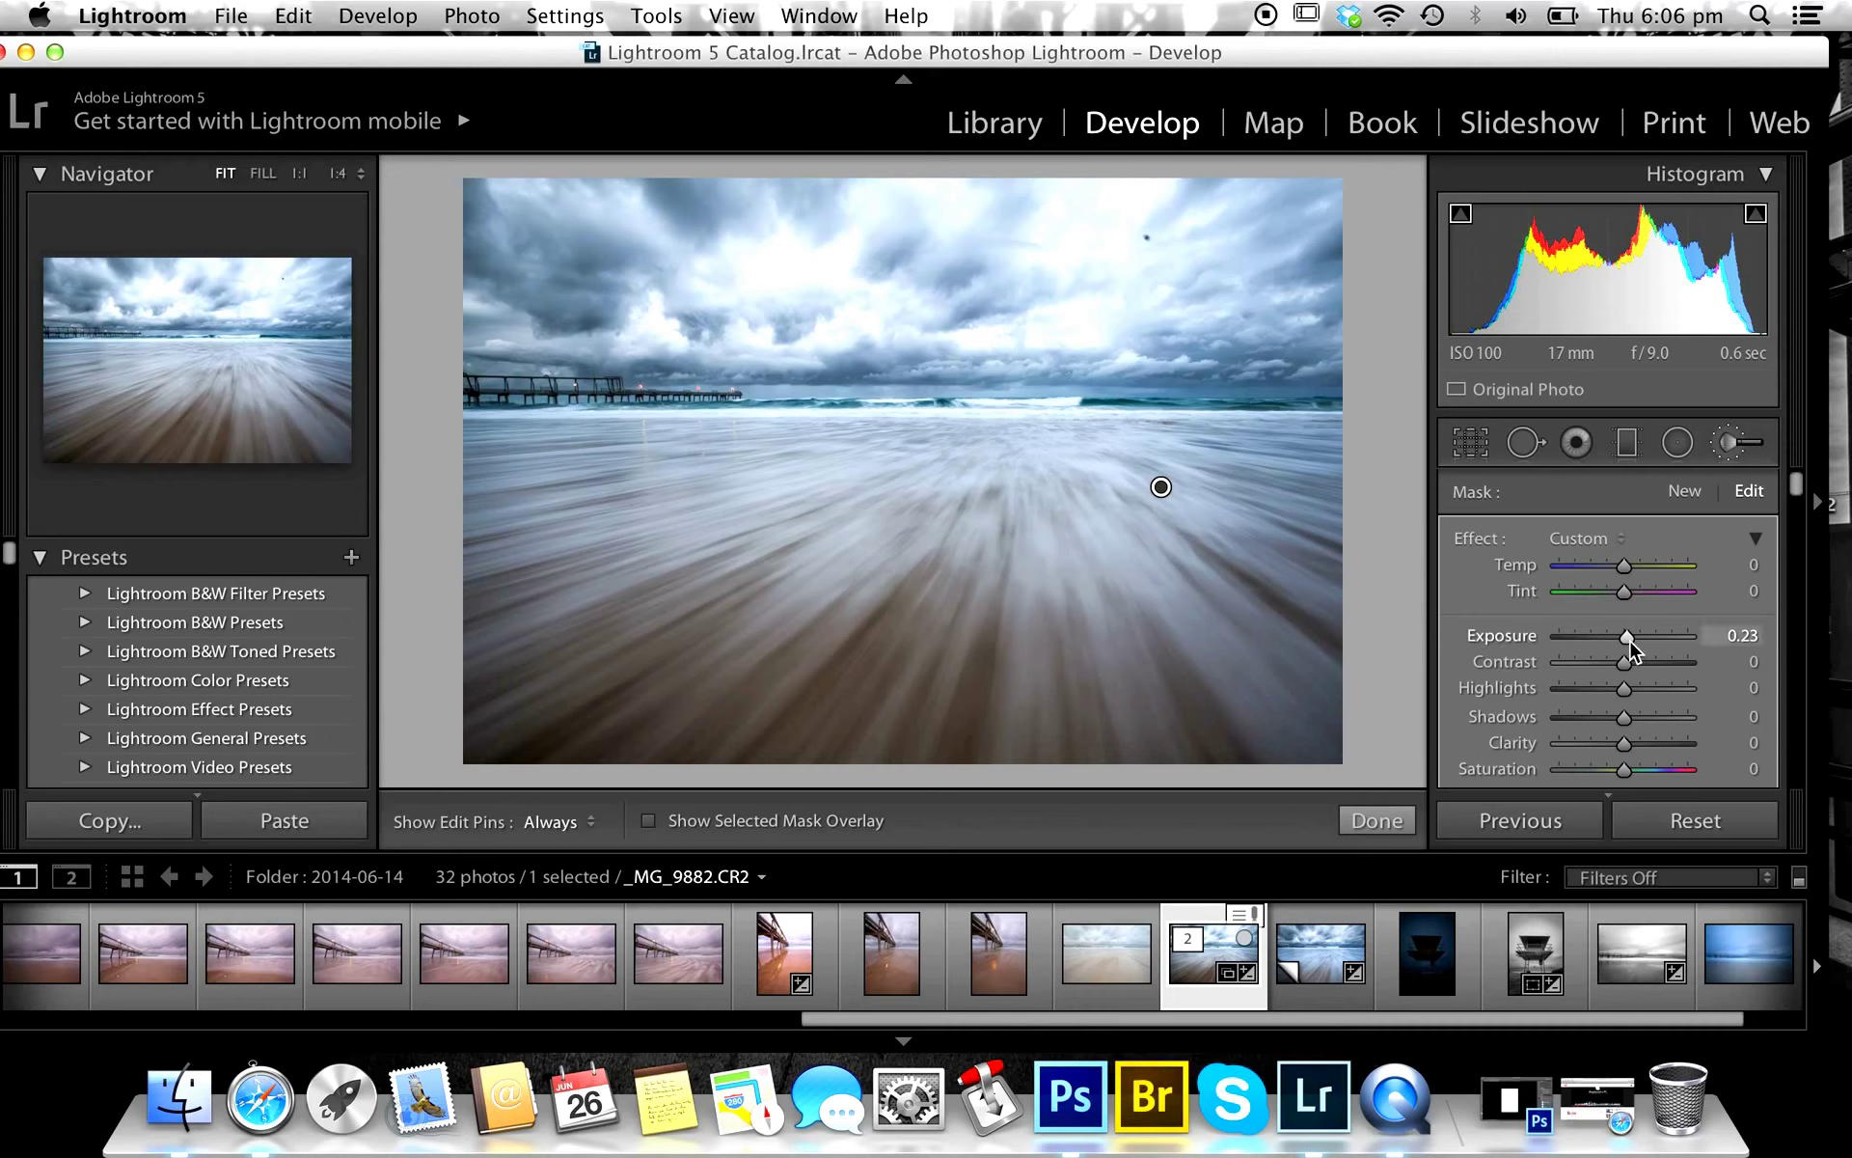
scroll(1617, 690, down, 3)
scroll(1617, 703, up, 4)
scroll(1640, 439, down, 1)
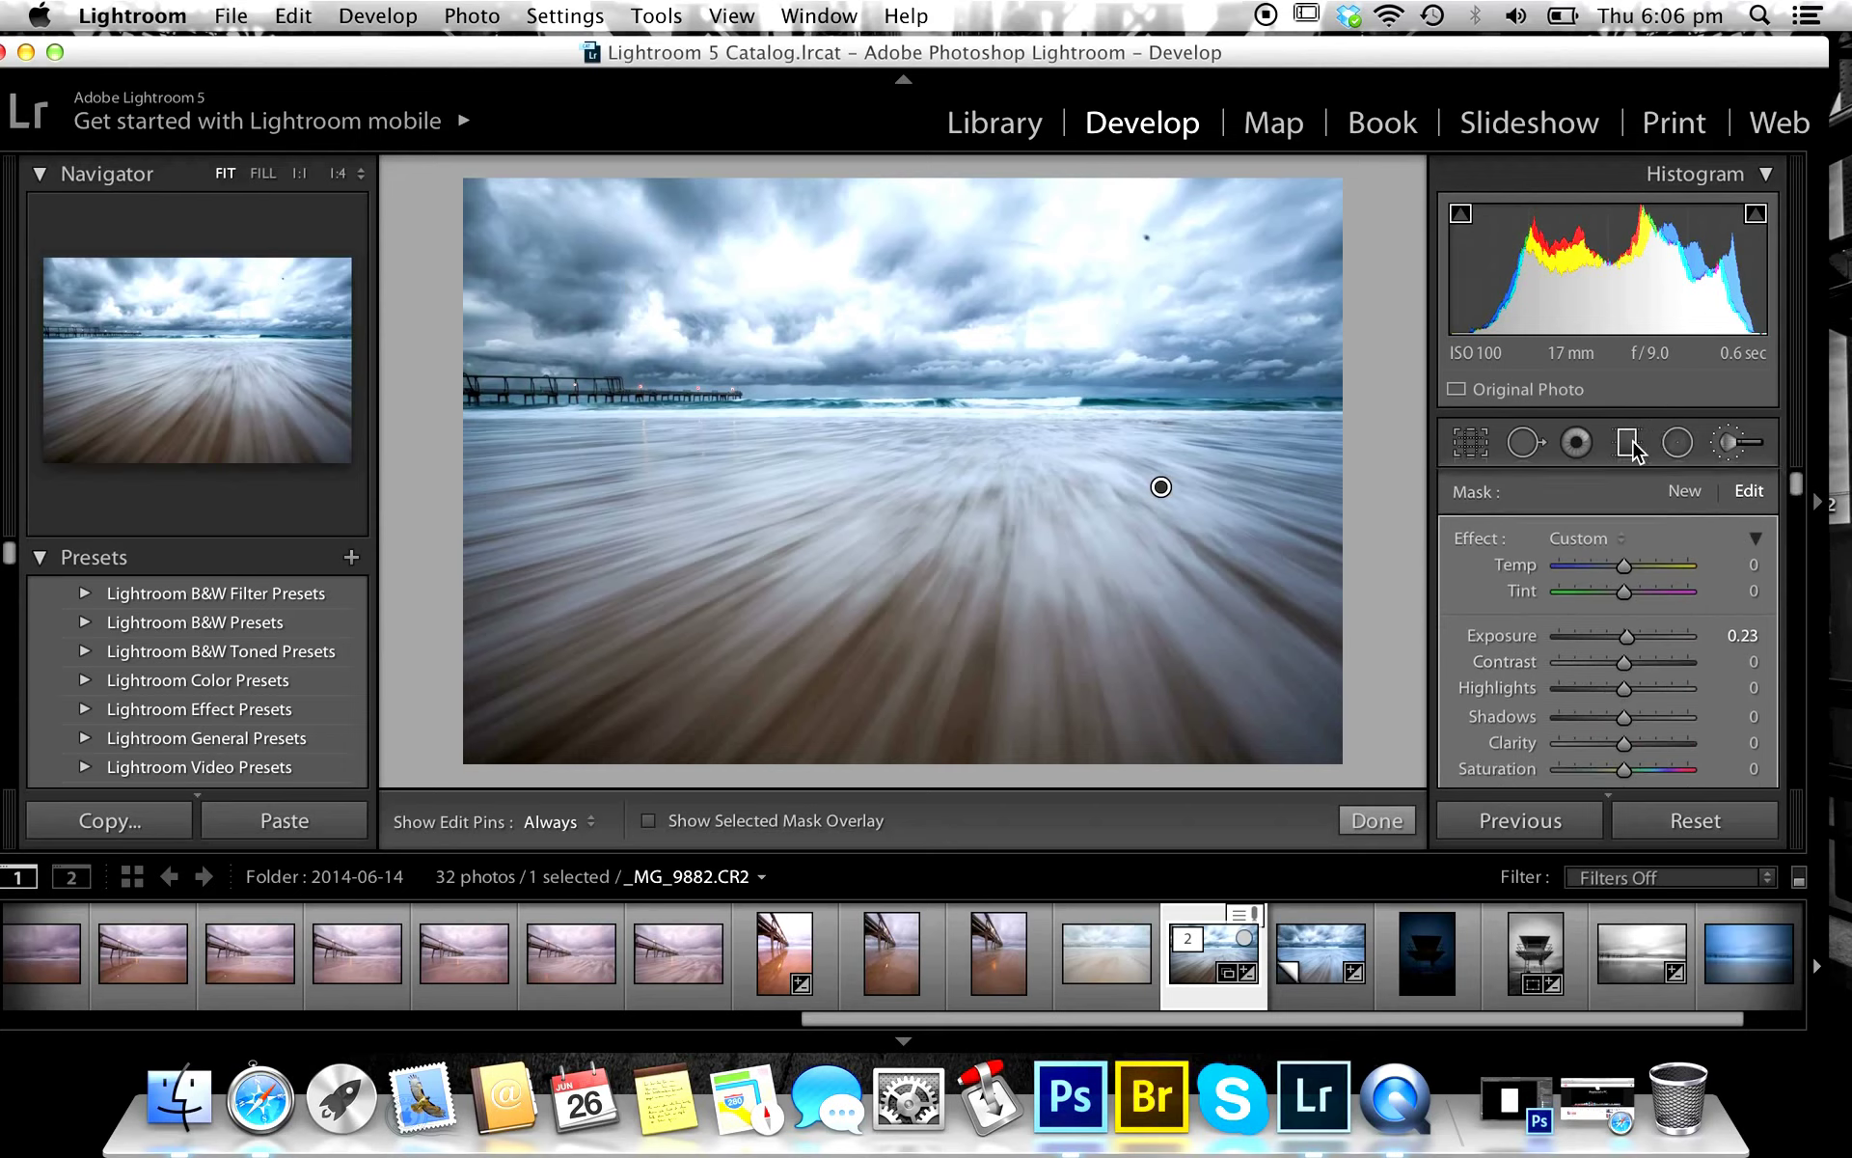
Set the photo's Highlights to +55.
click(1628, 442)
scroll(1582, 637, down, 5)
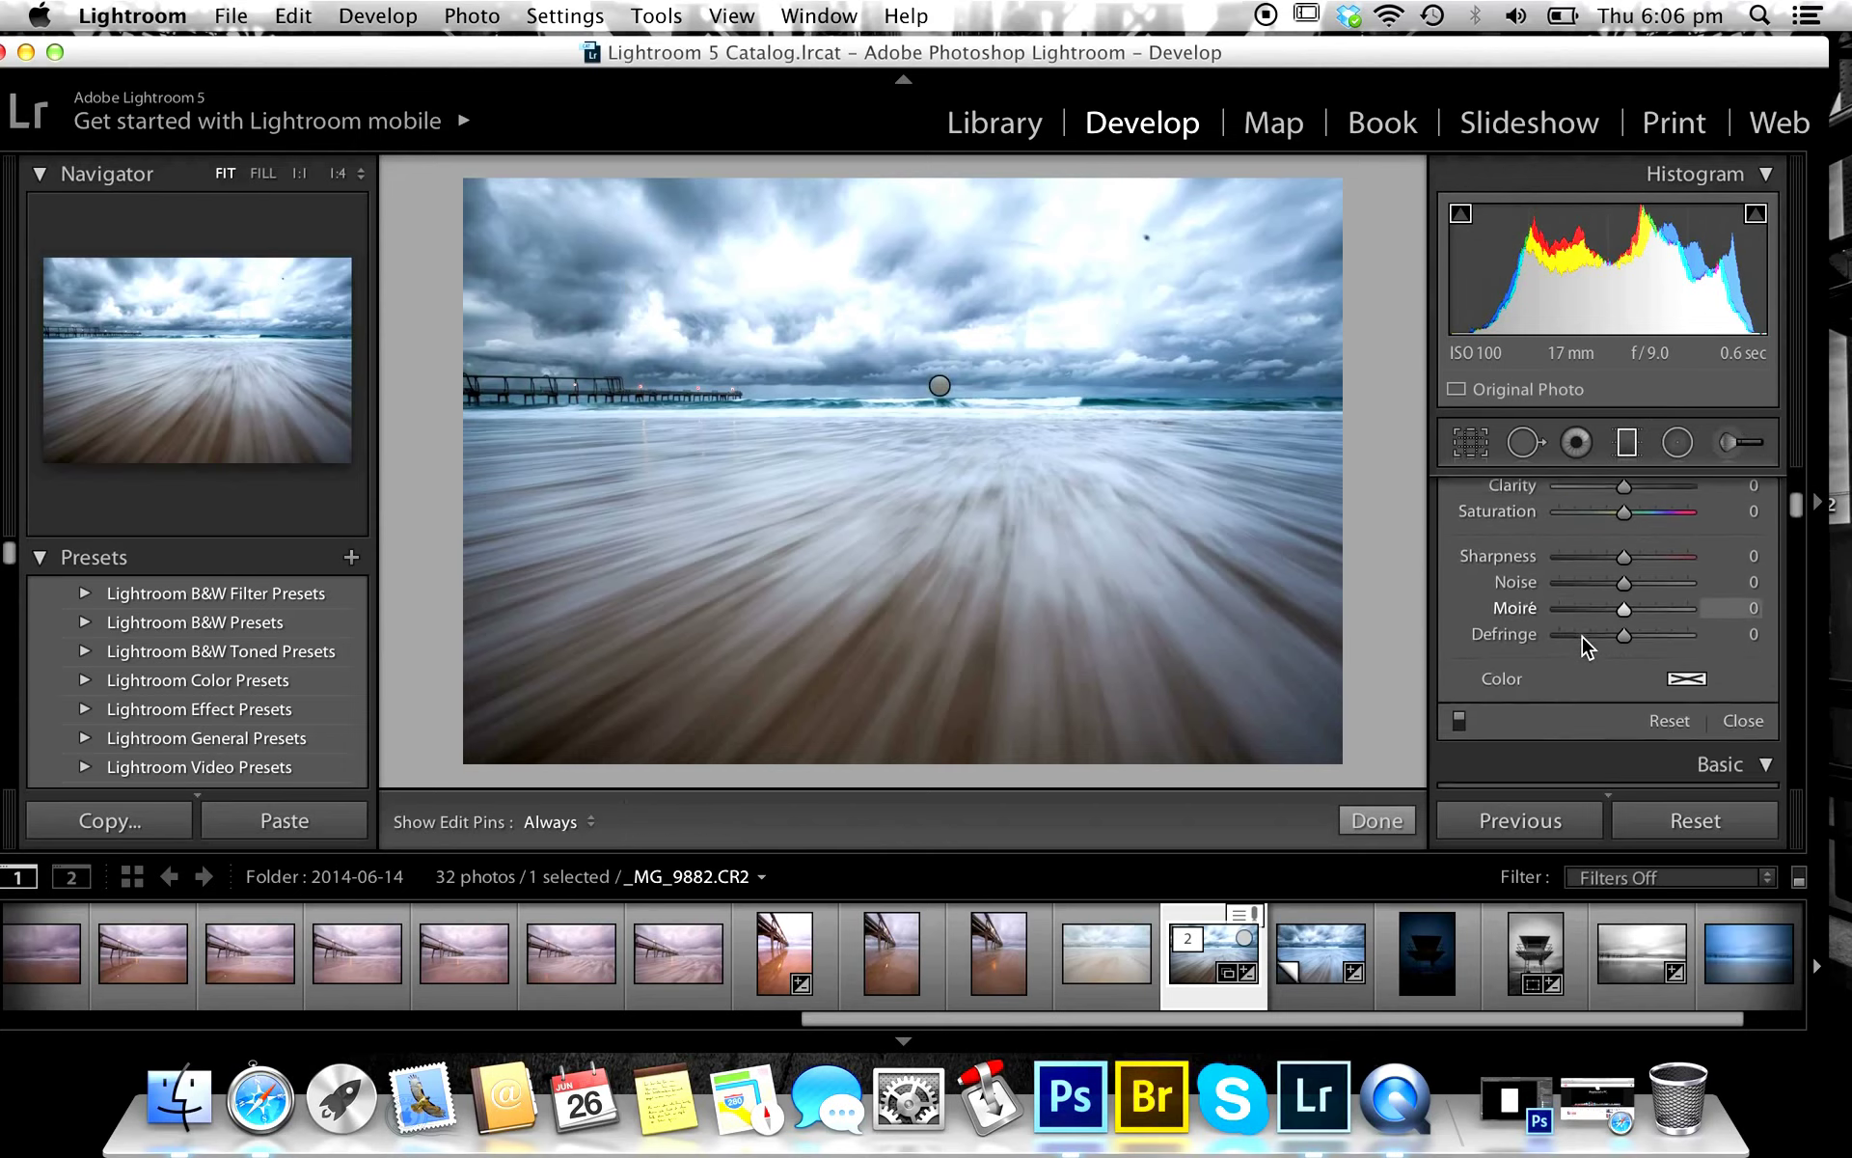
scroll(1582, 636, down, 10)
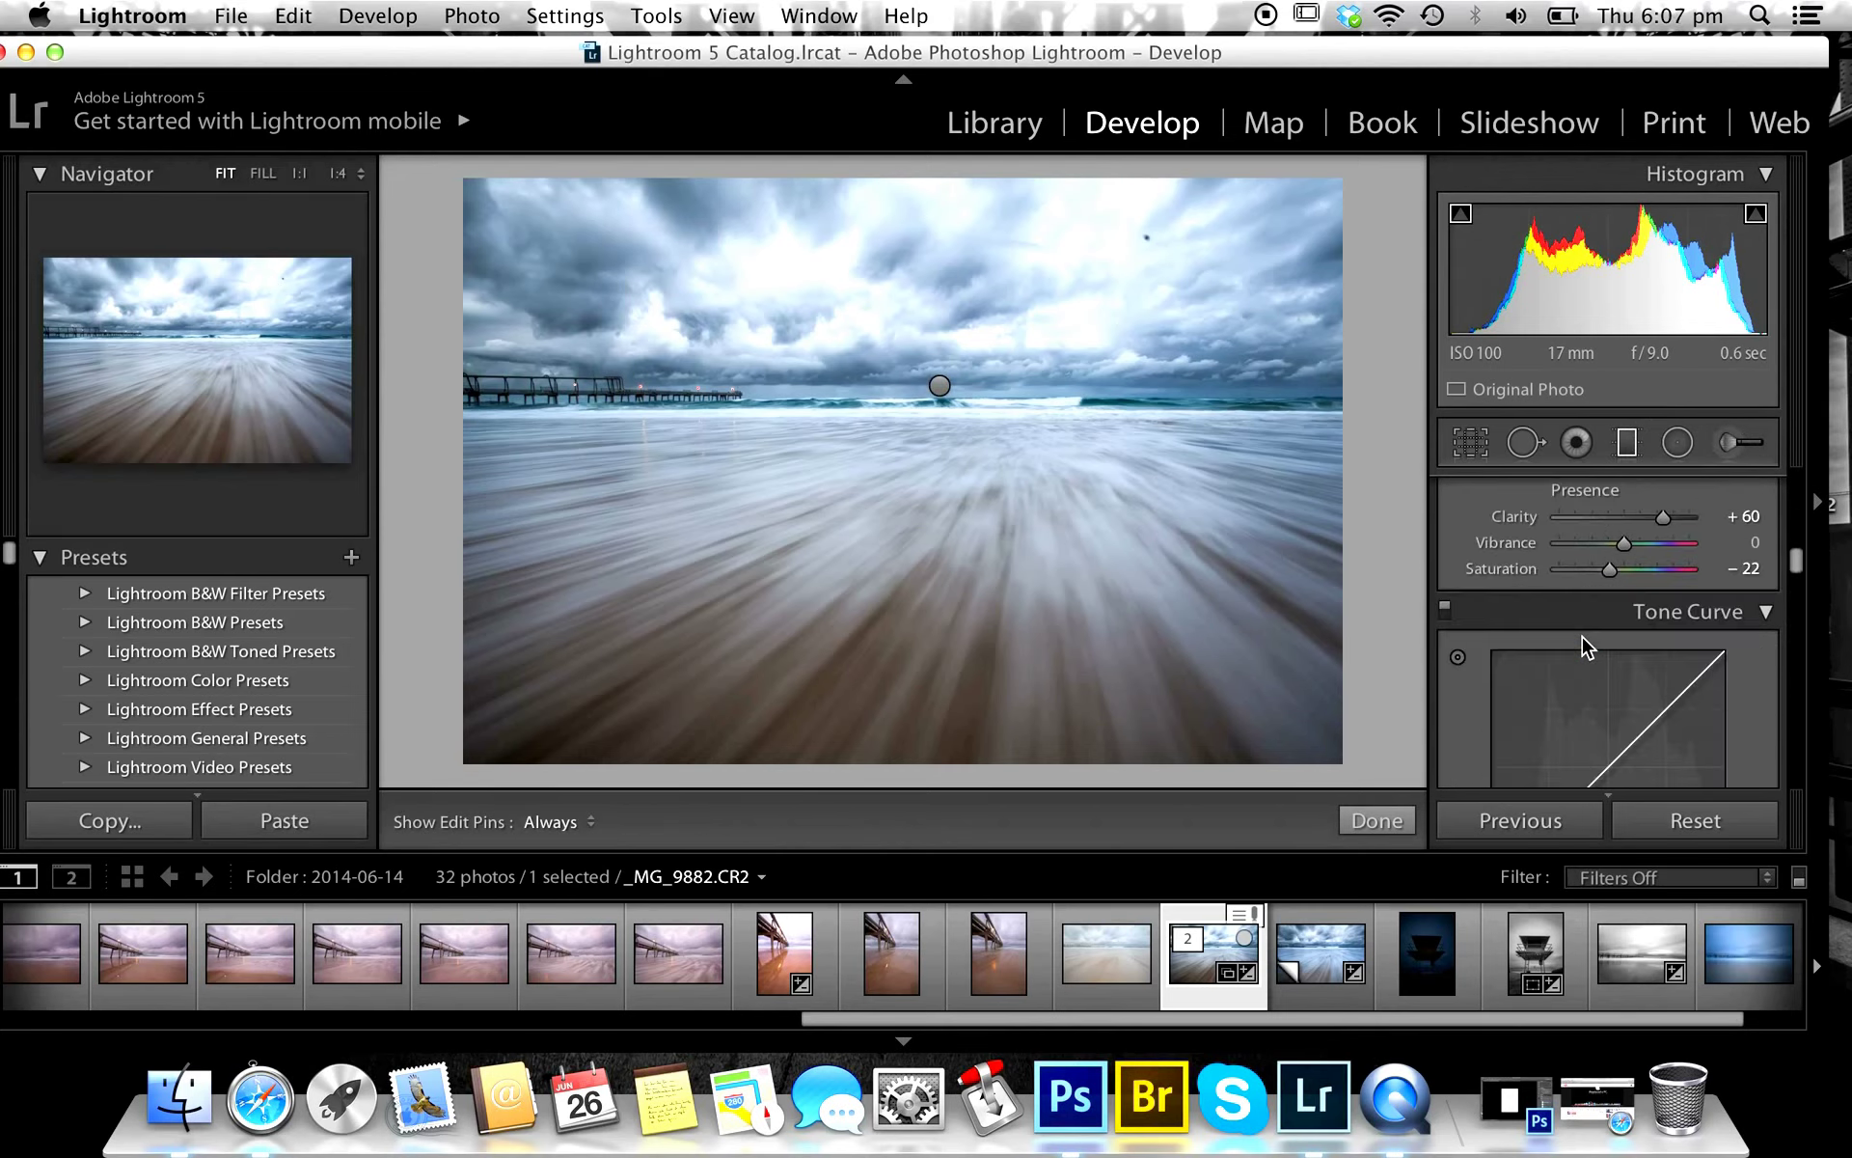
scroll(1582, 637, up, 4)
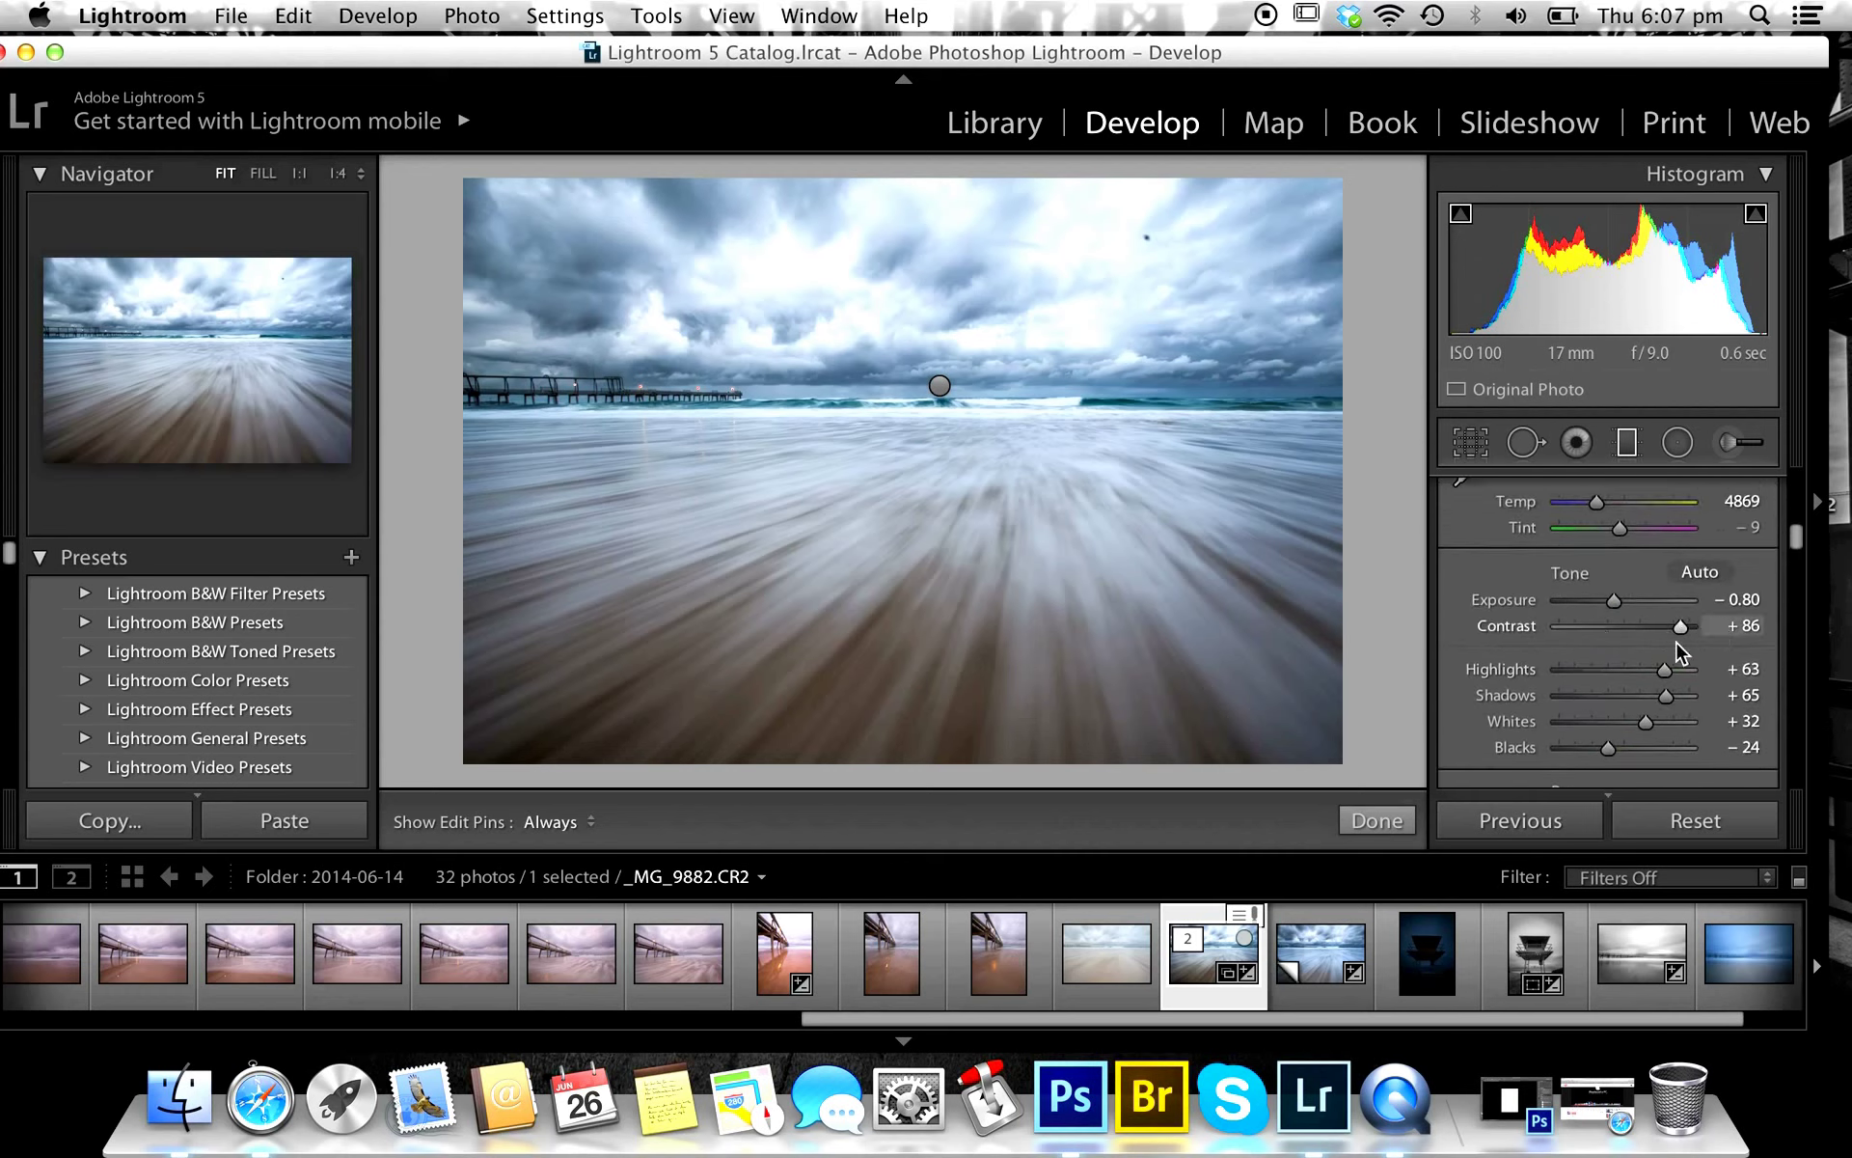
click(1692, 674)
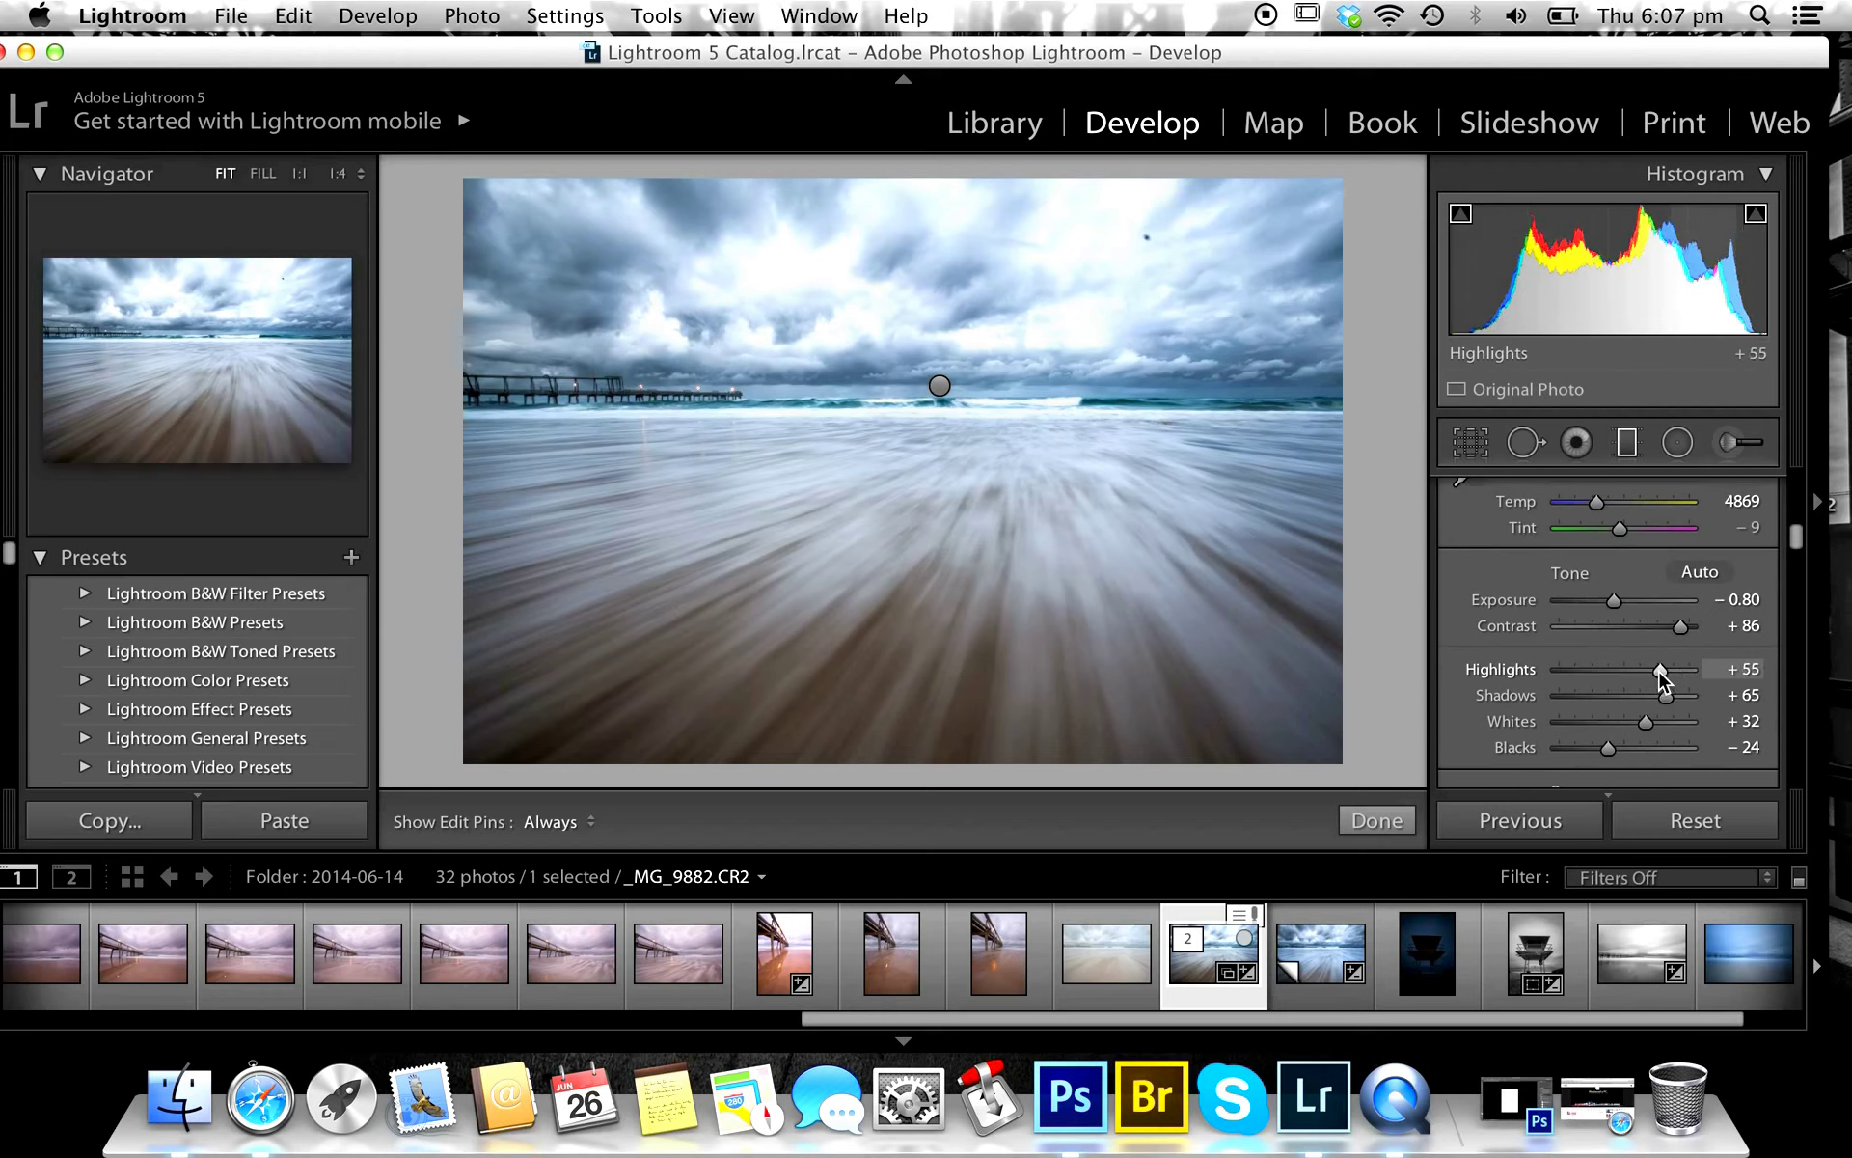
click(1660, 670)
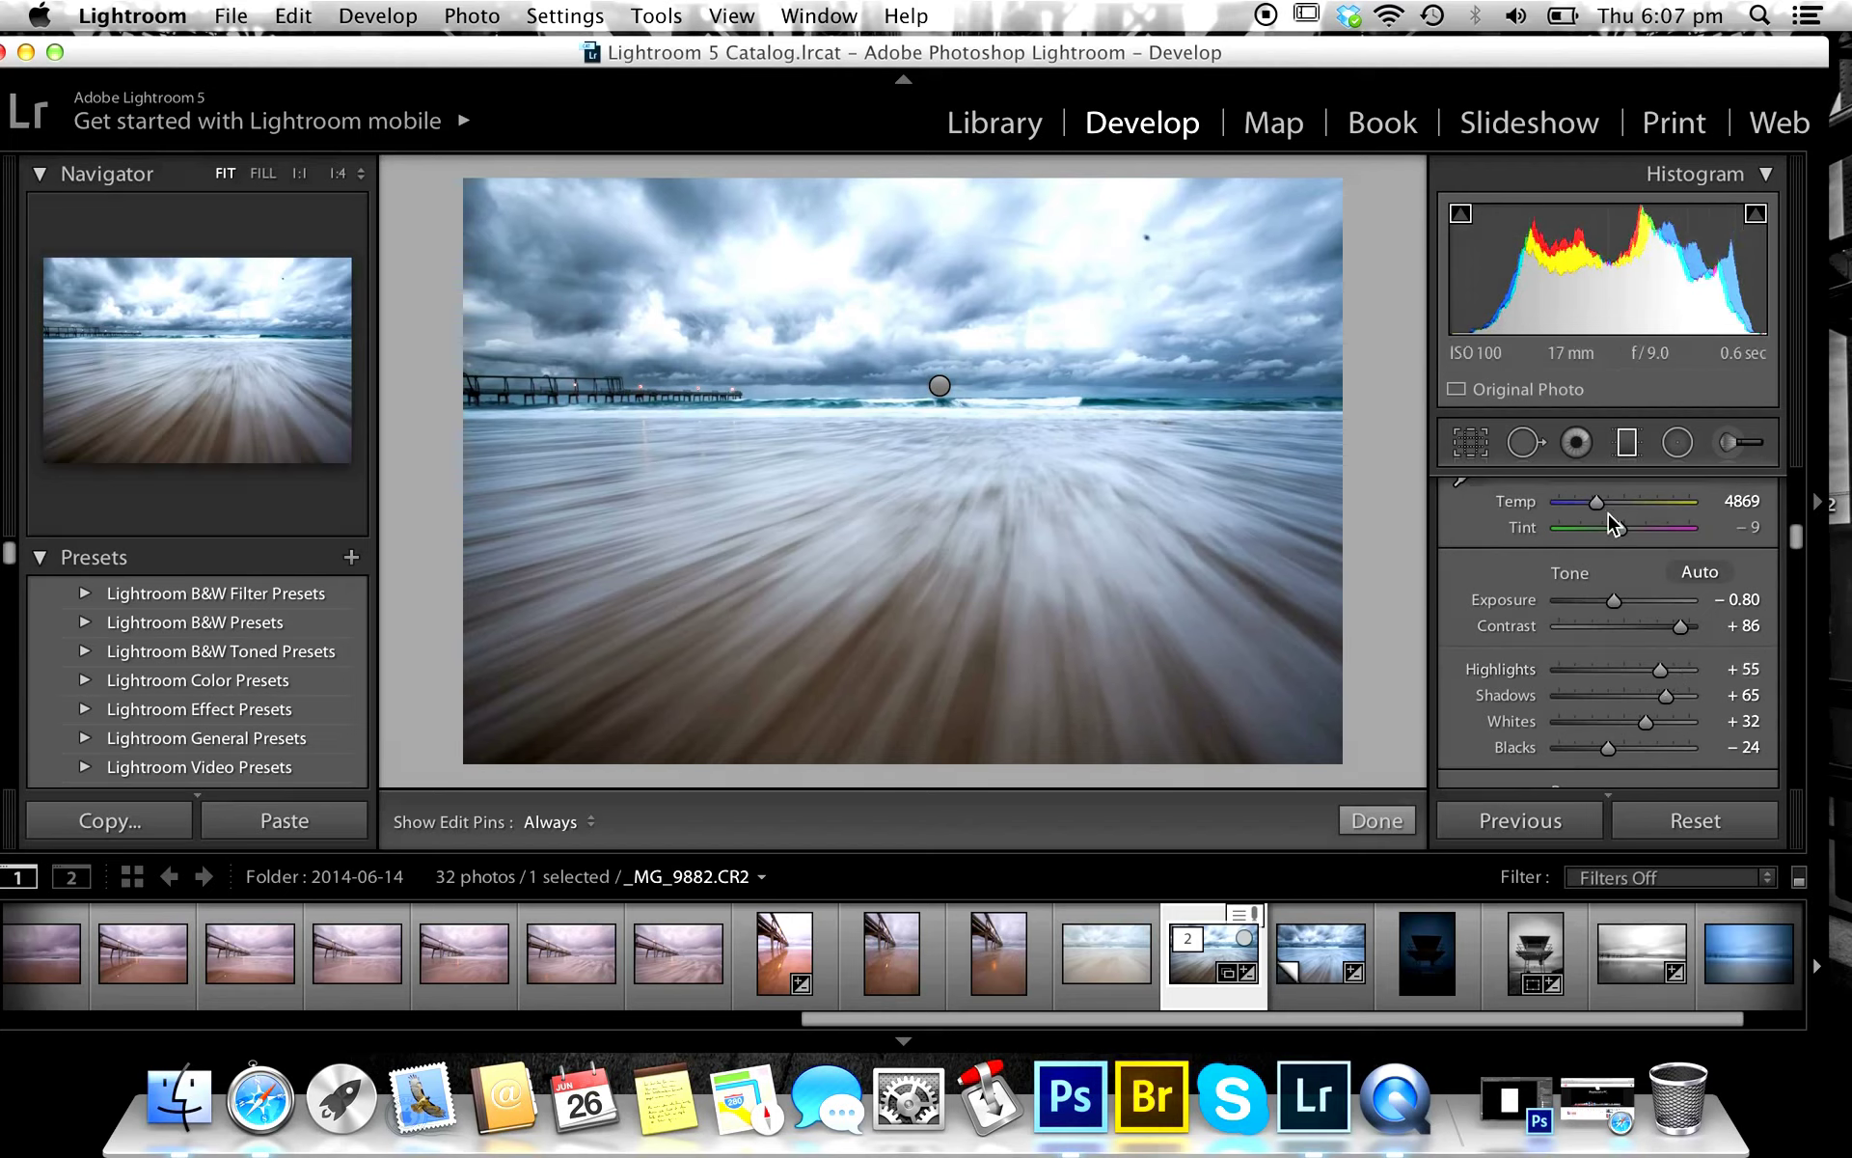
Create a virtual copy of the pier photo and view the copy.
scroll(1582, 565, up, 3)
scroll(1582, 569, up, 1)
scroll(1582, 565, down, 6)
scroll(1587, 567, down, 3)
key(super+apostrophe)
click(1323, 986)
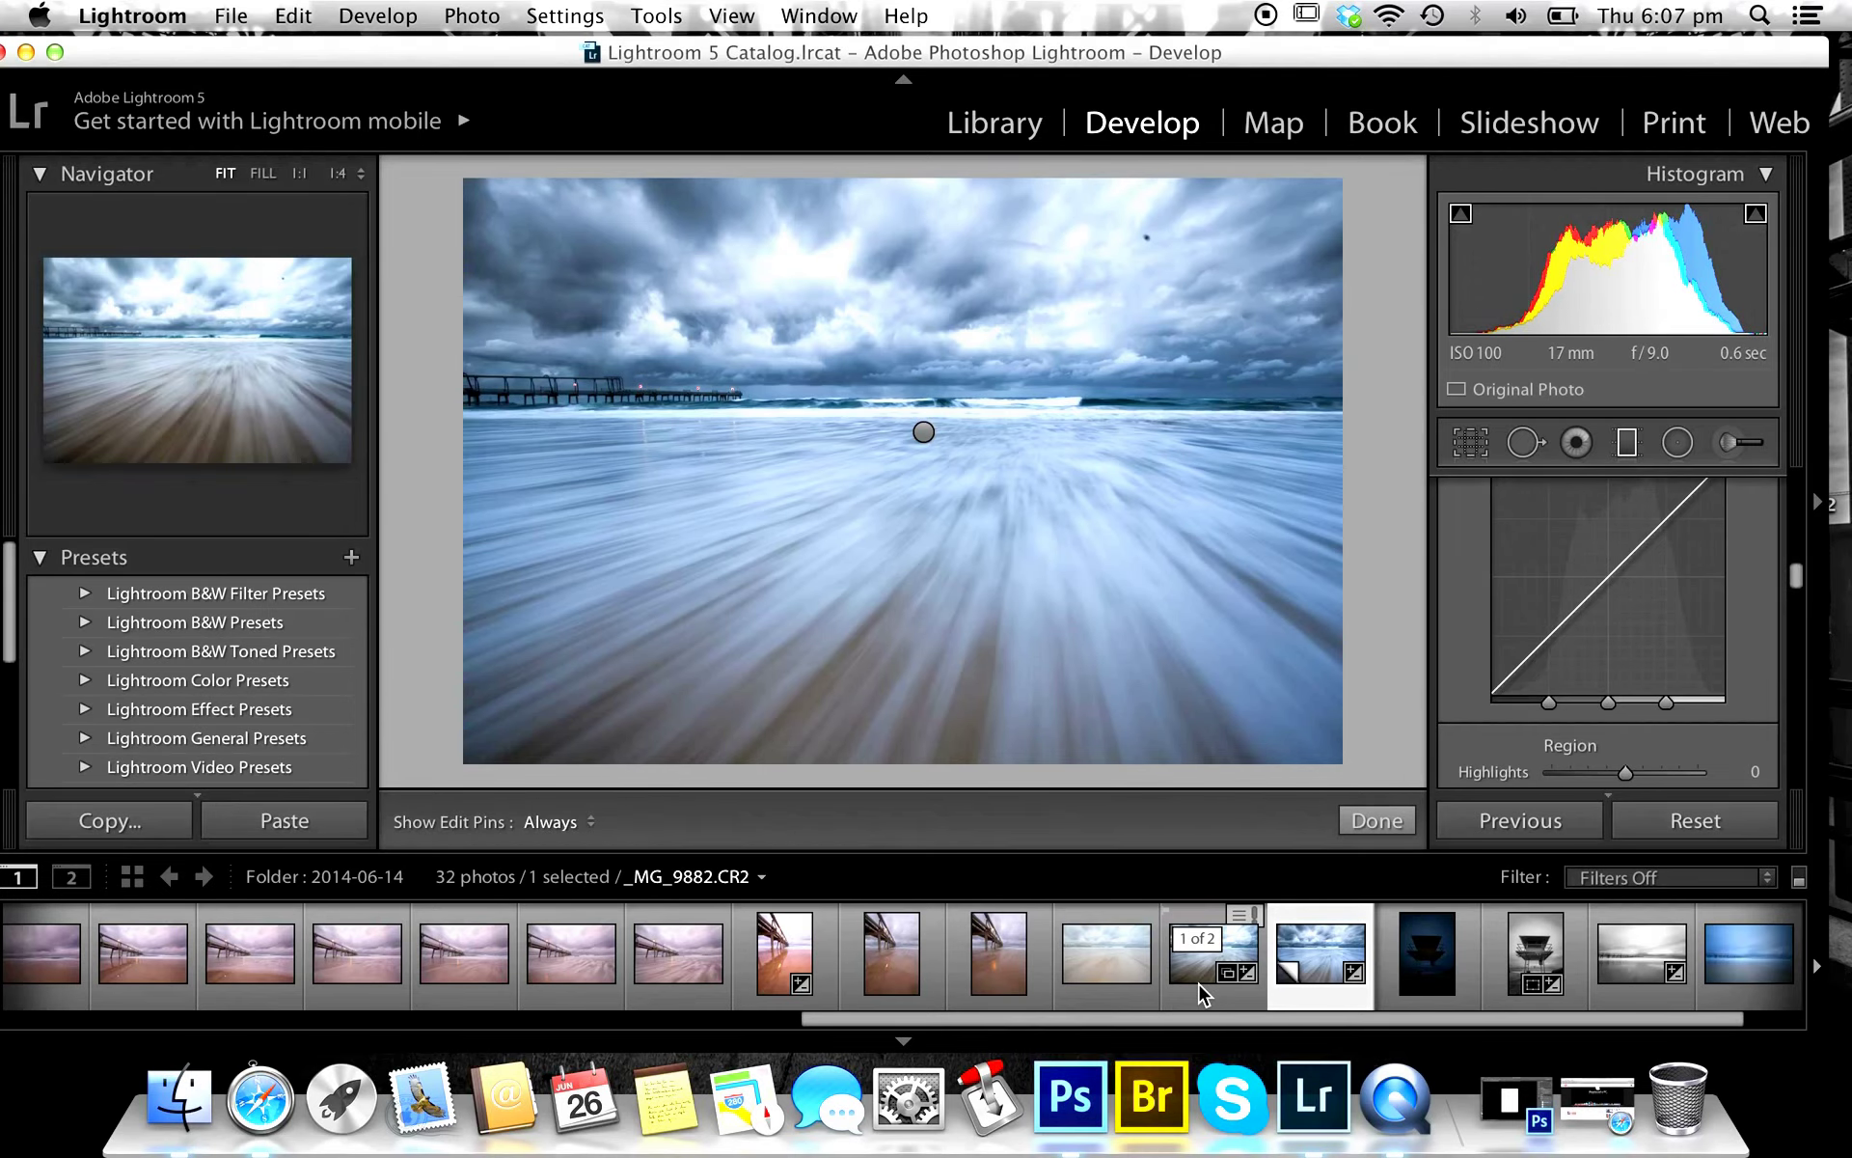
Return to the original photo and cool the brushed area's Temp to -92.
click(1200, 986)
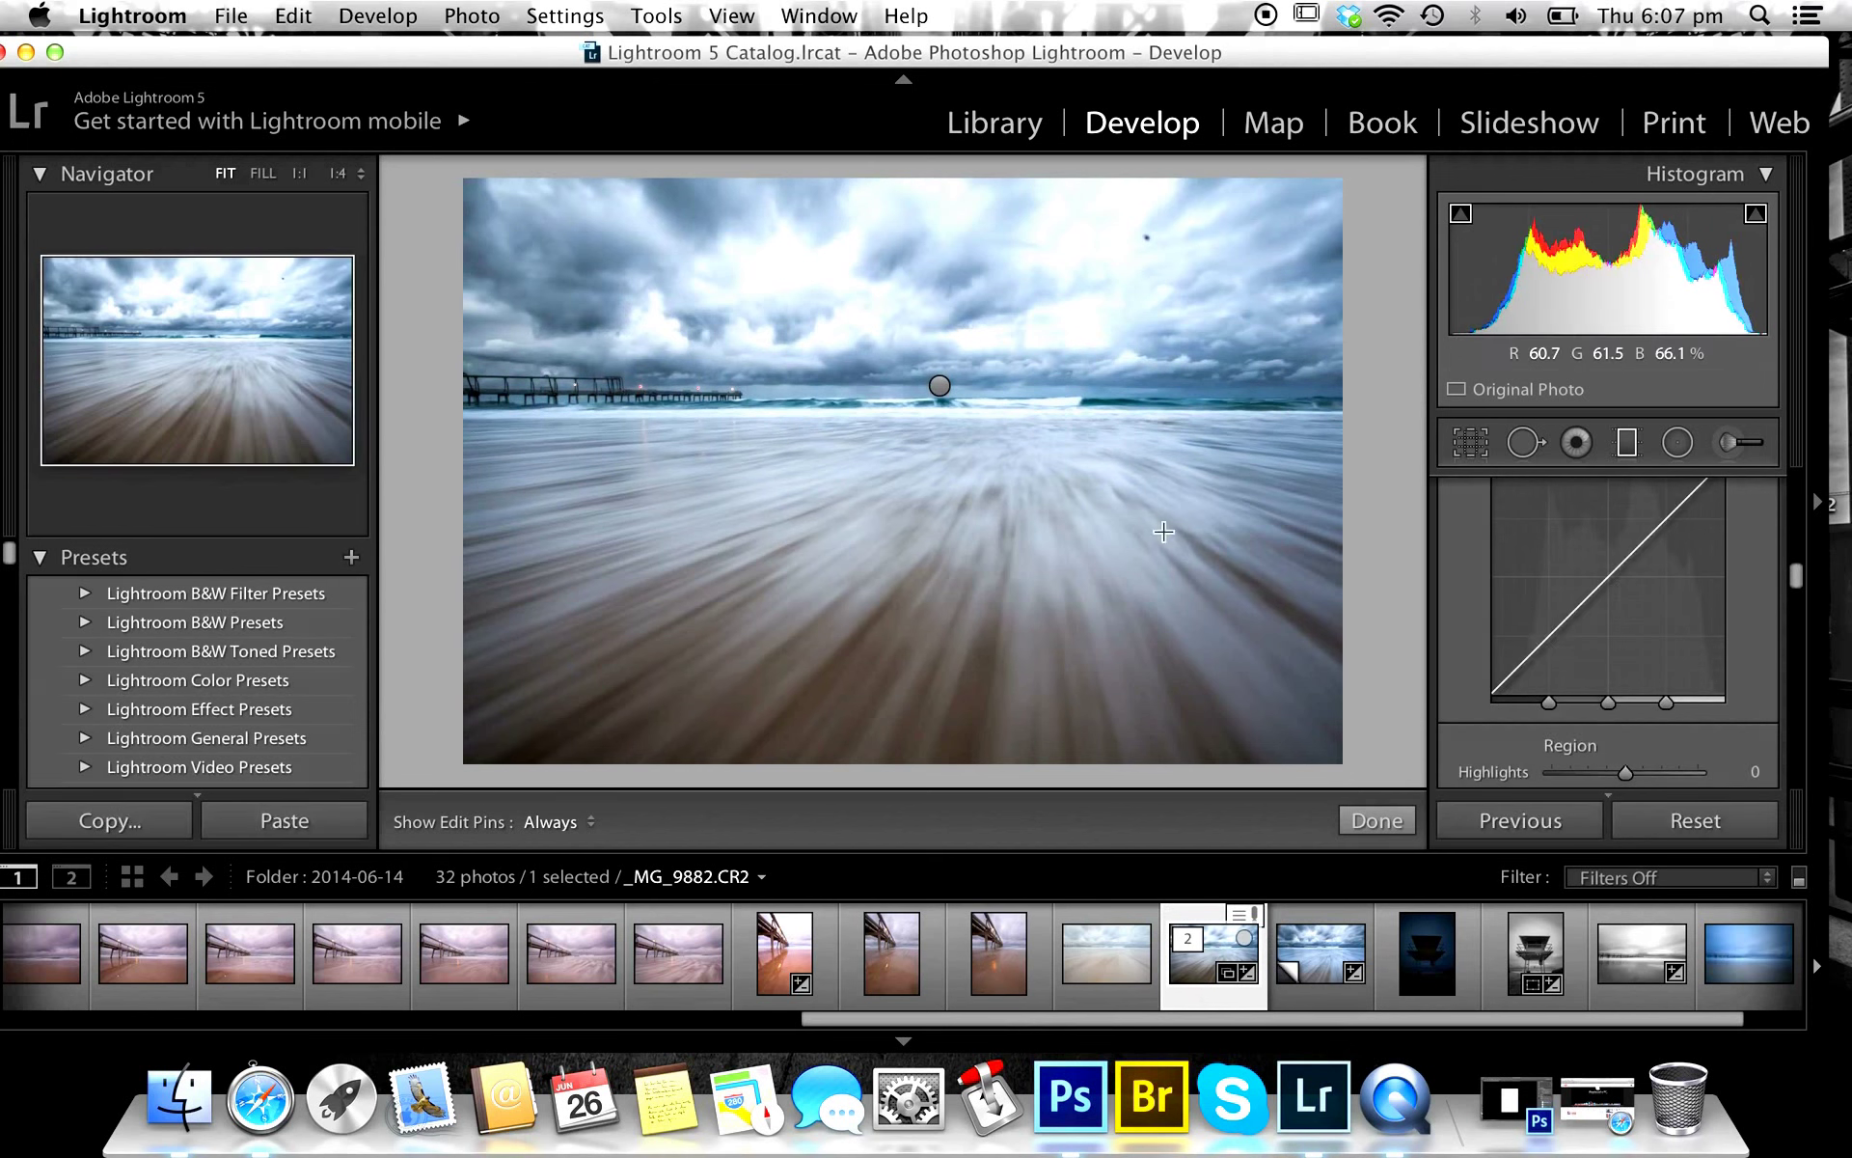
scroll(1609, 573, up, 5)
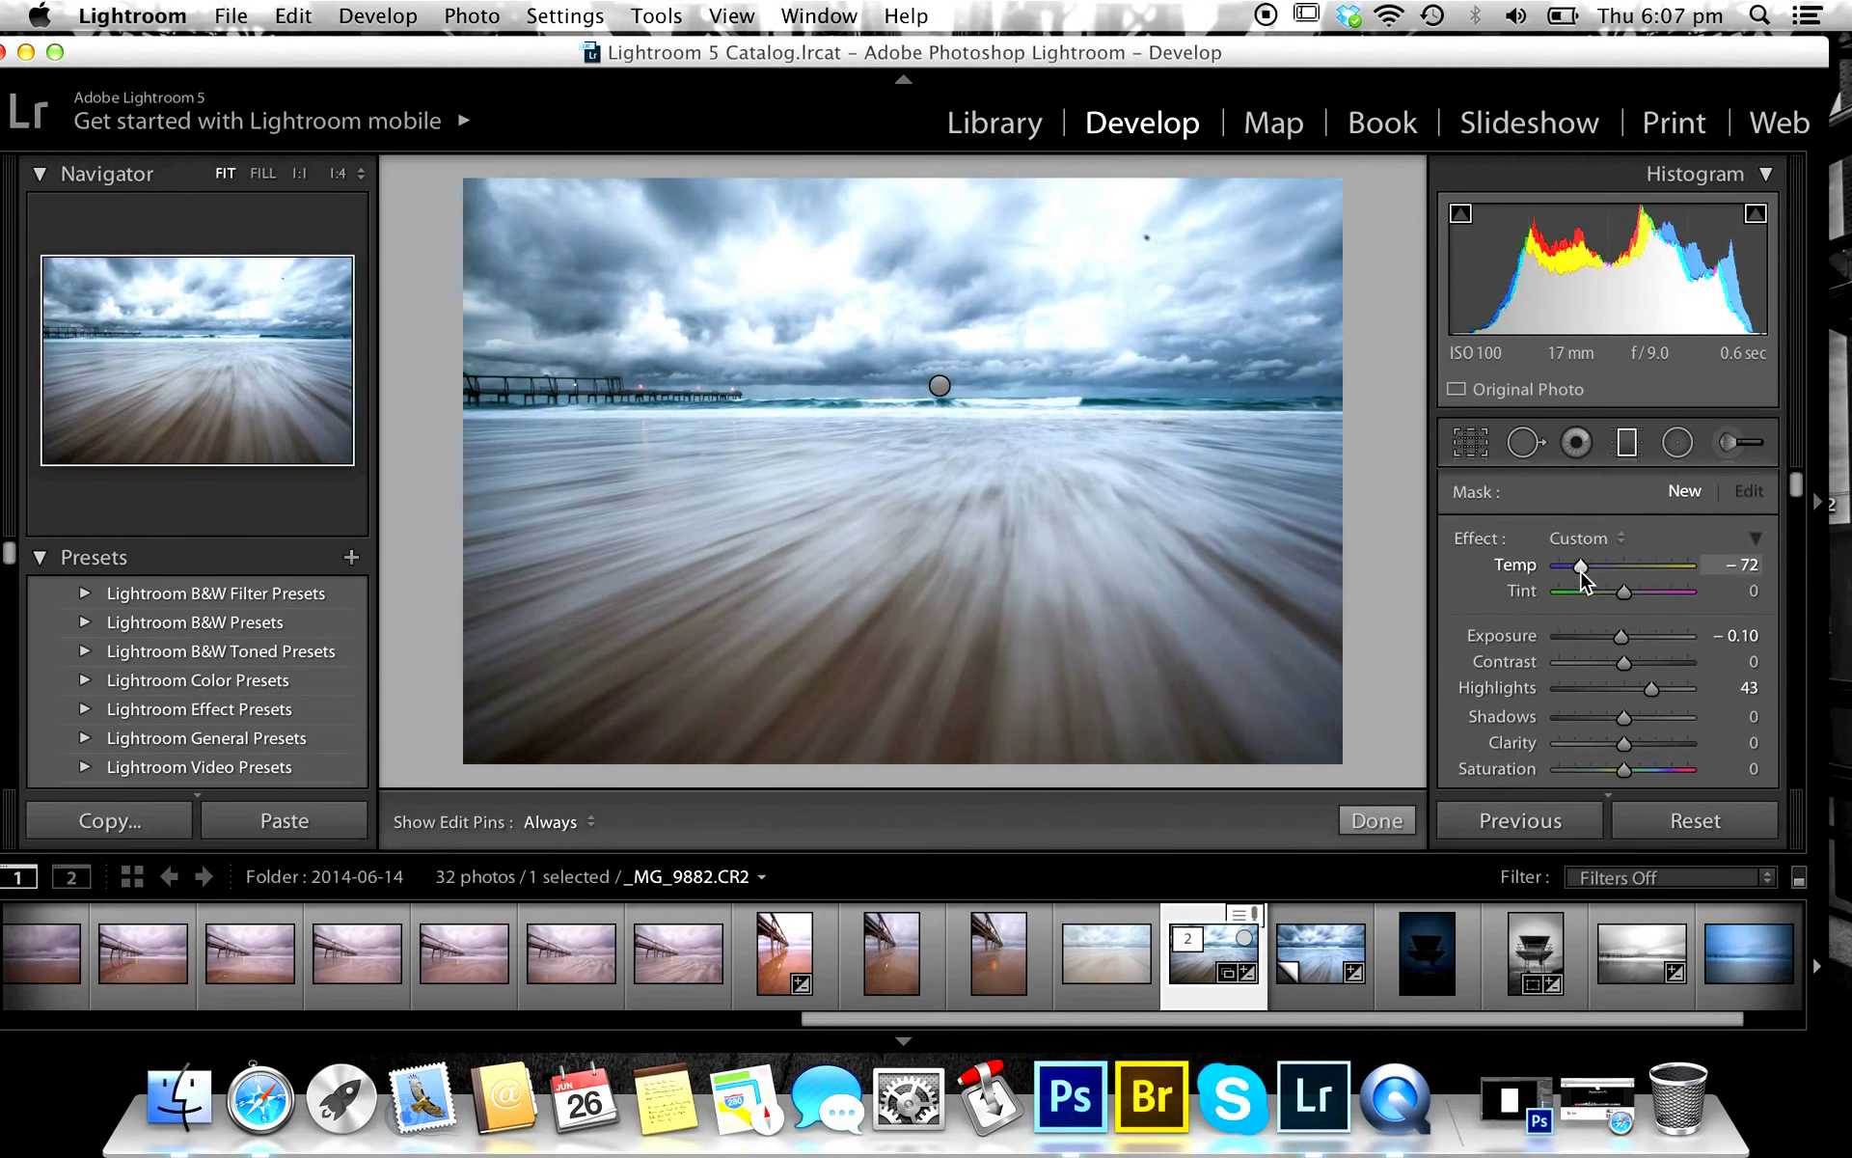
drag(1580, 571, 1565, 571)
Make another virtual copy, reselect the original, and compare Before and After views.
key(super+apostrophe)
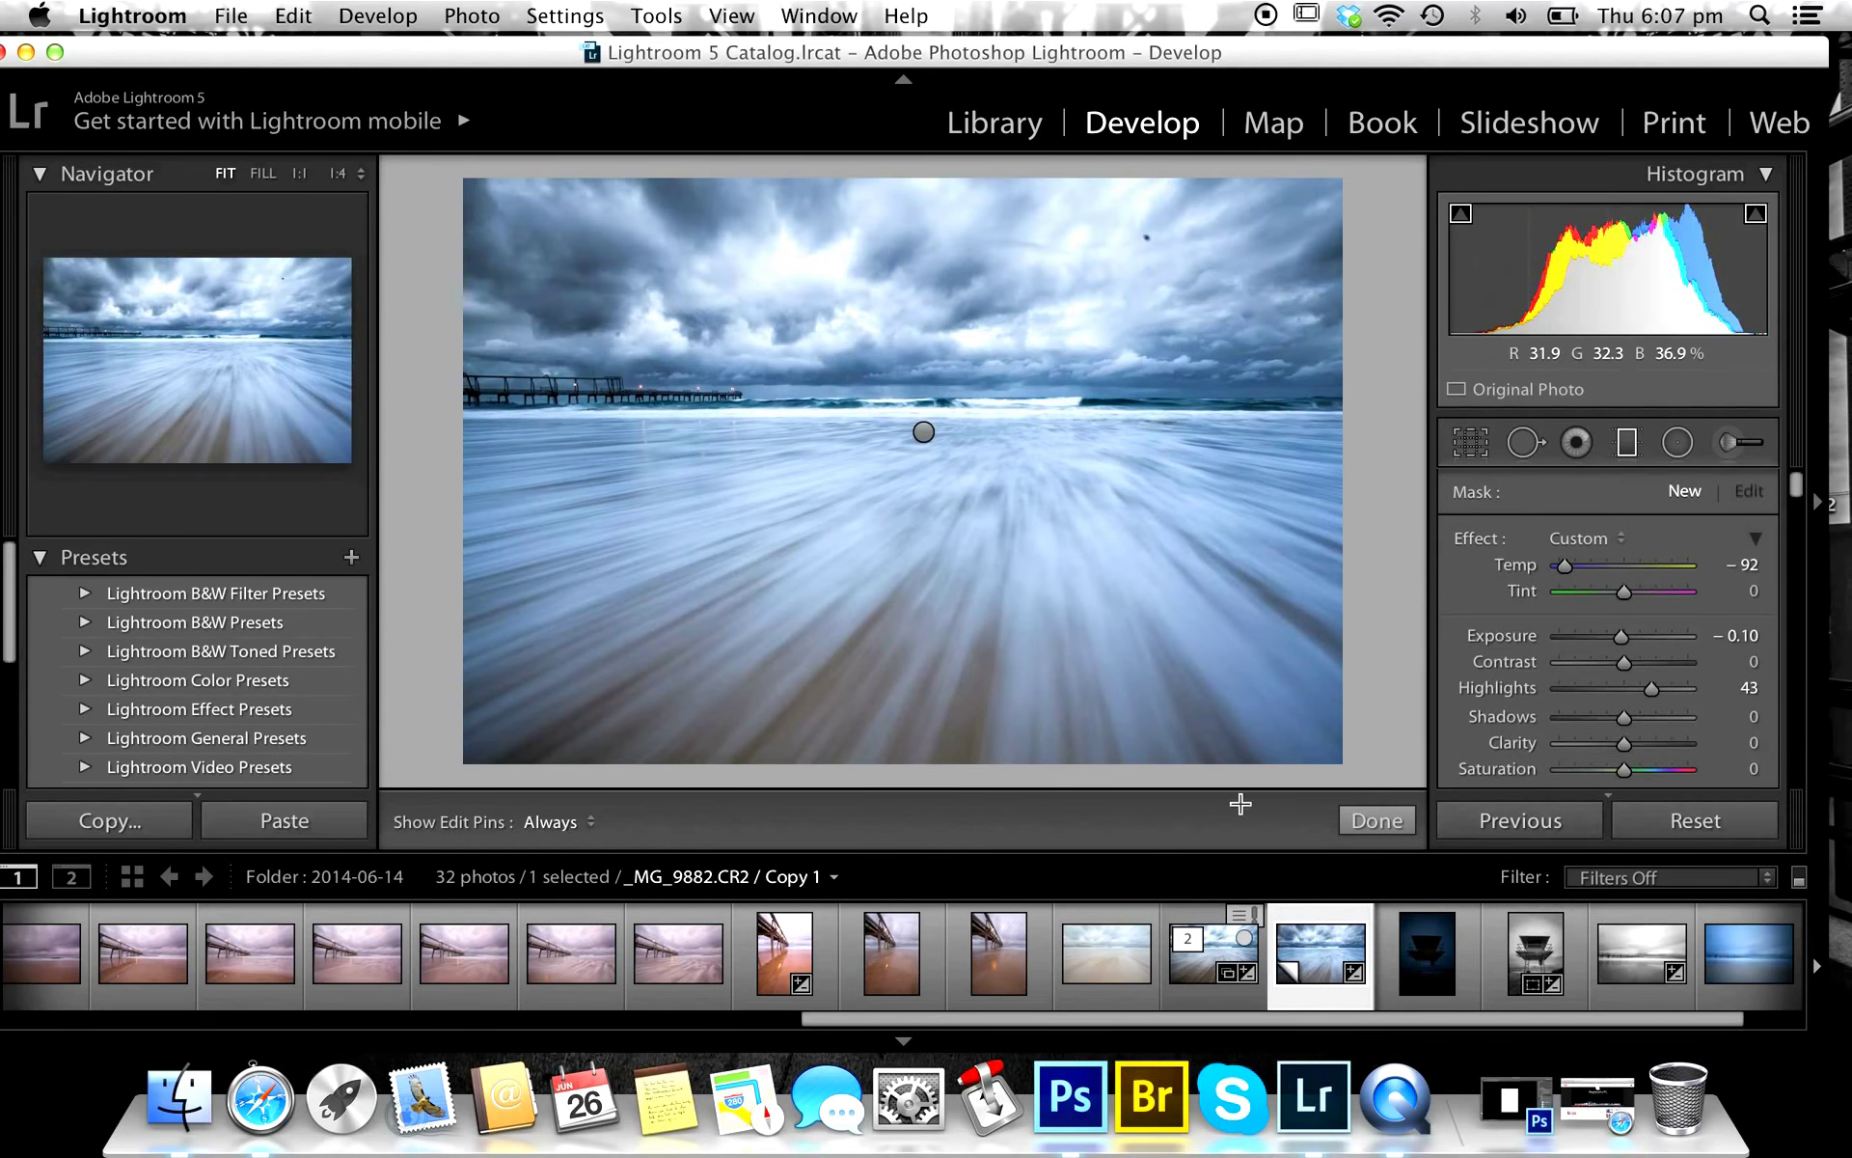
click(1184, 976)
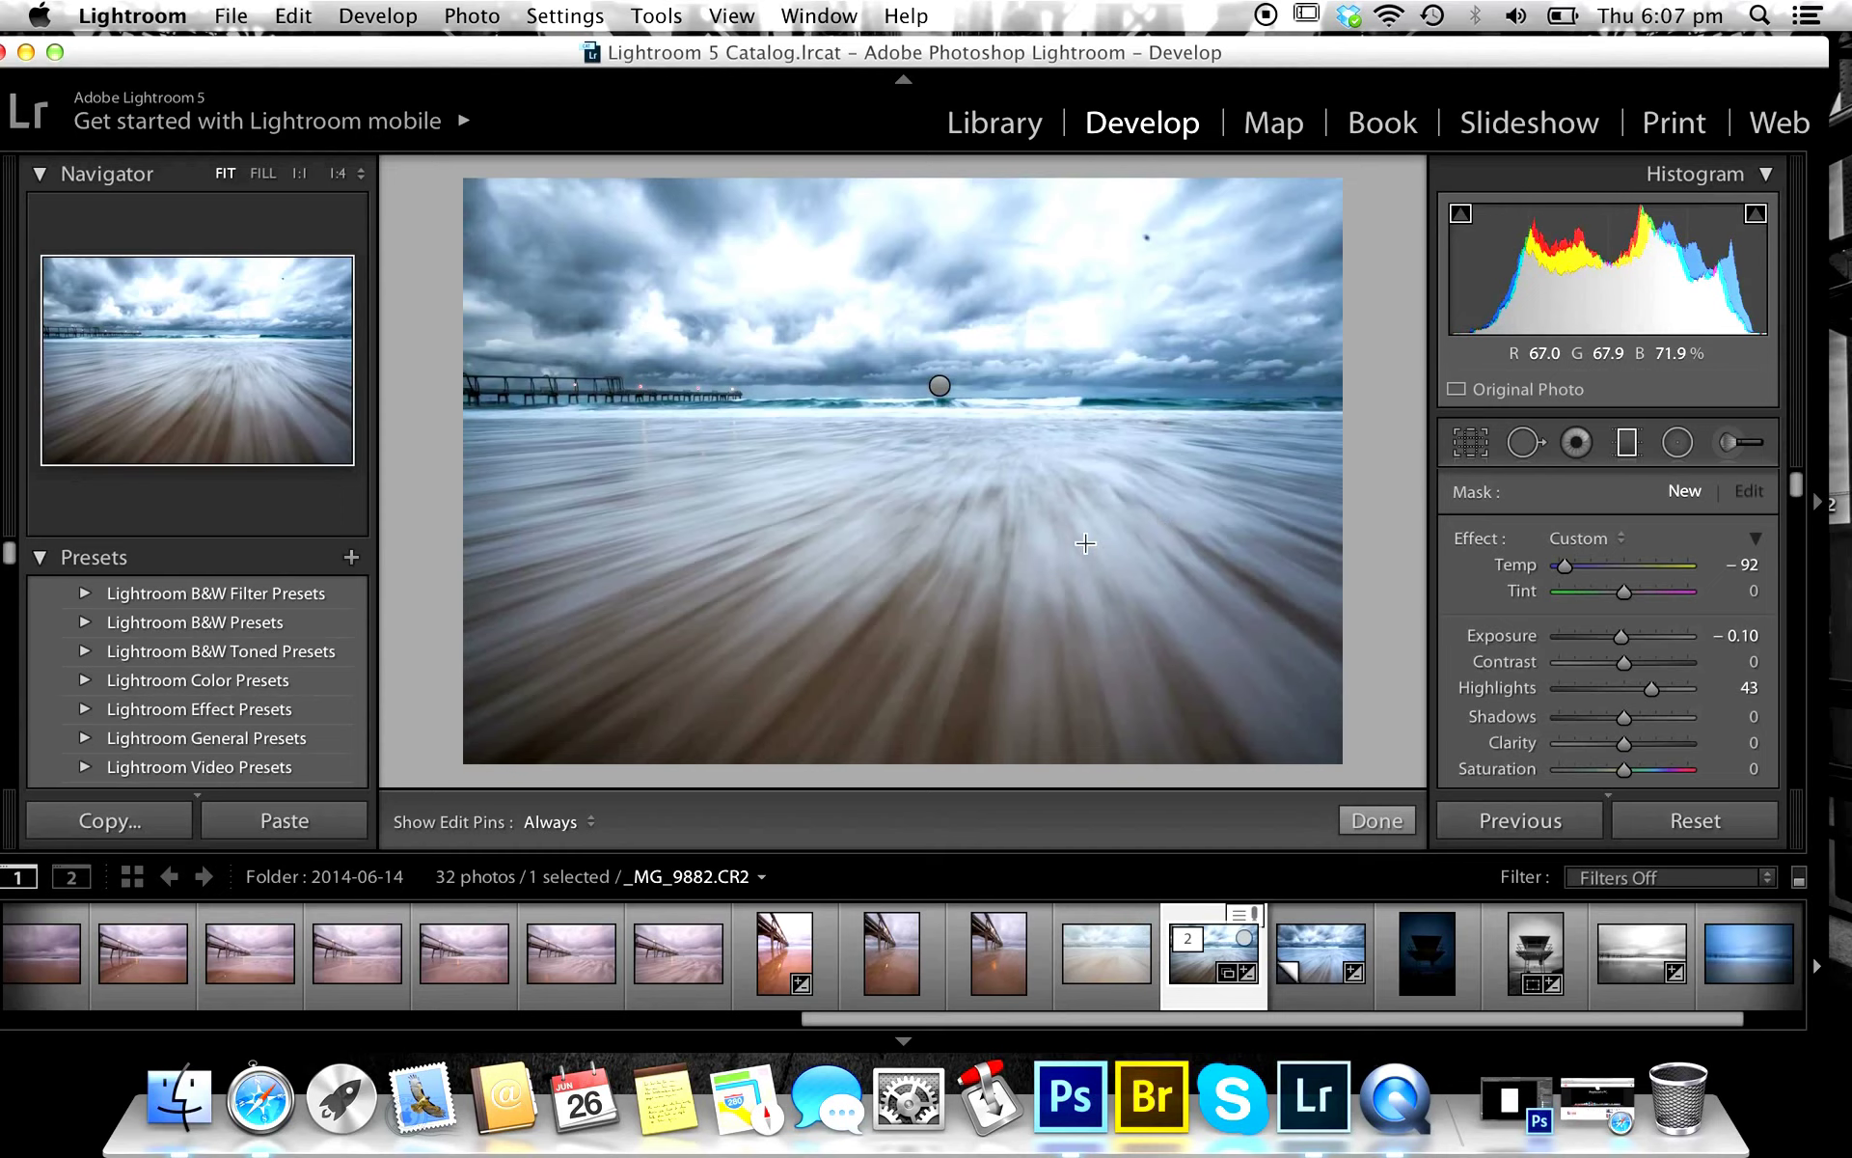
key(backslash)
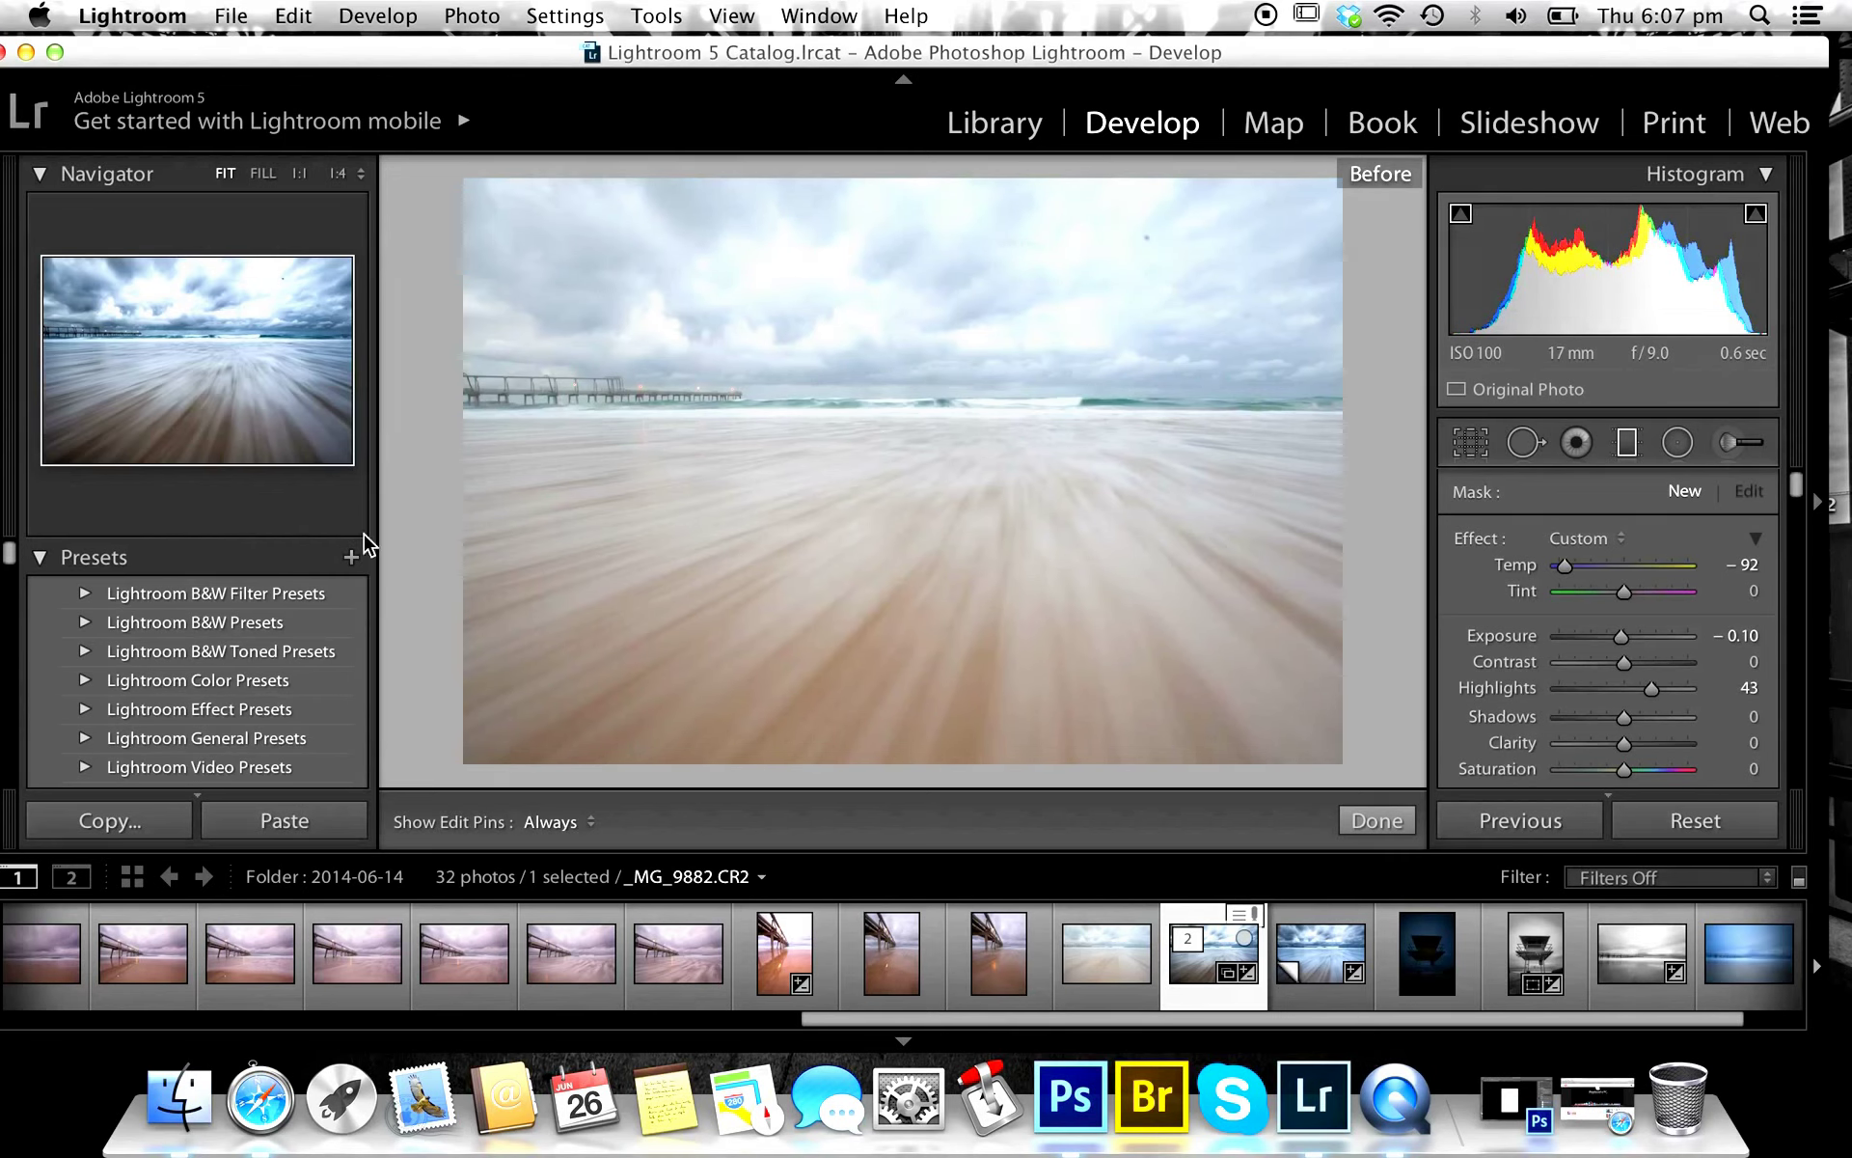
key(backslash)
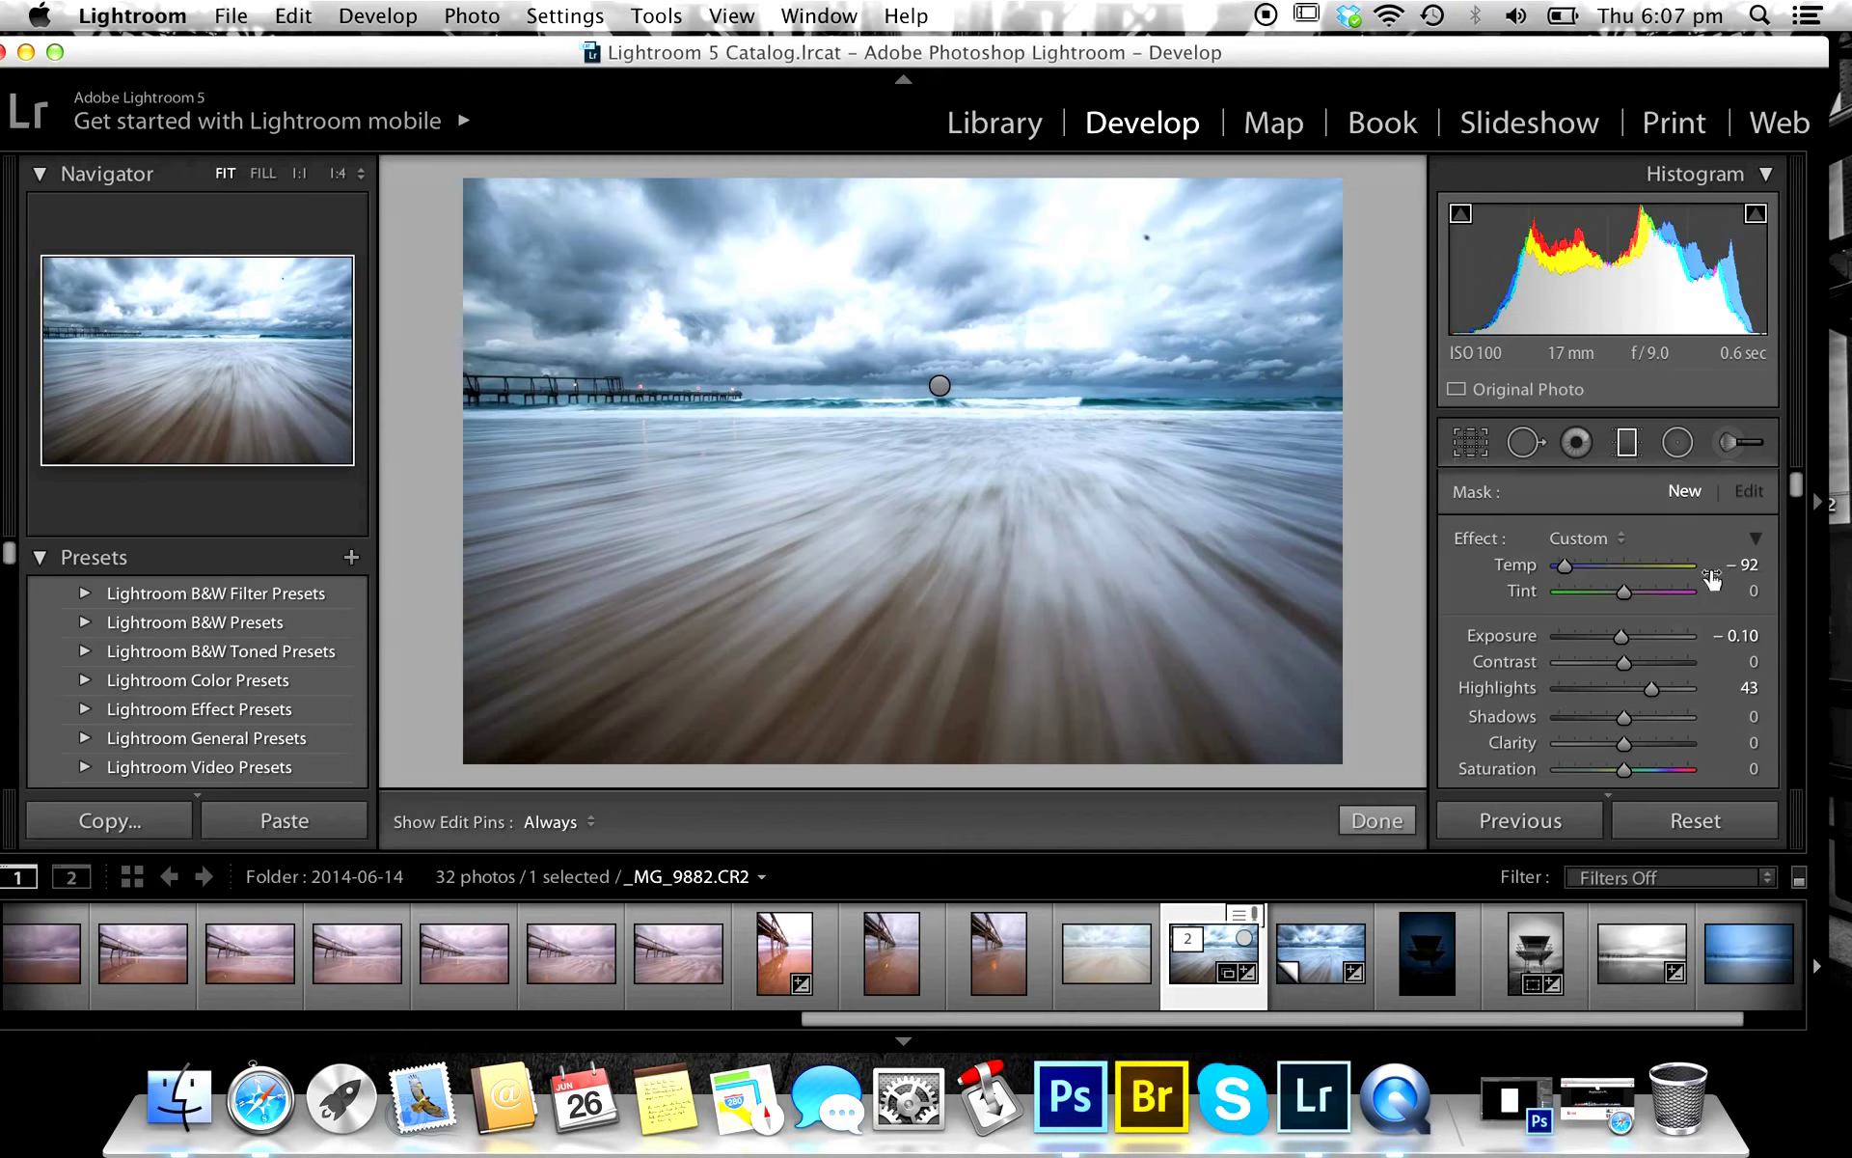
scroll(1709, 577, down, 10)
scroll(1709, 577, down, 3)
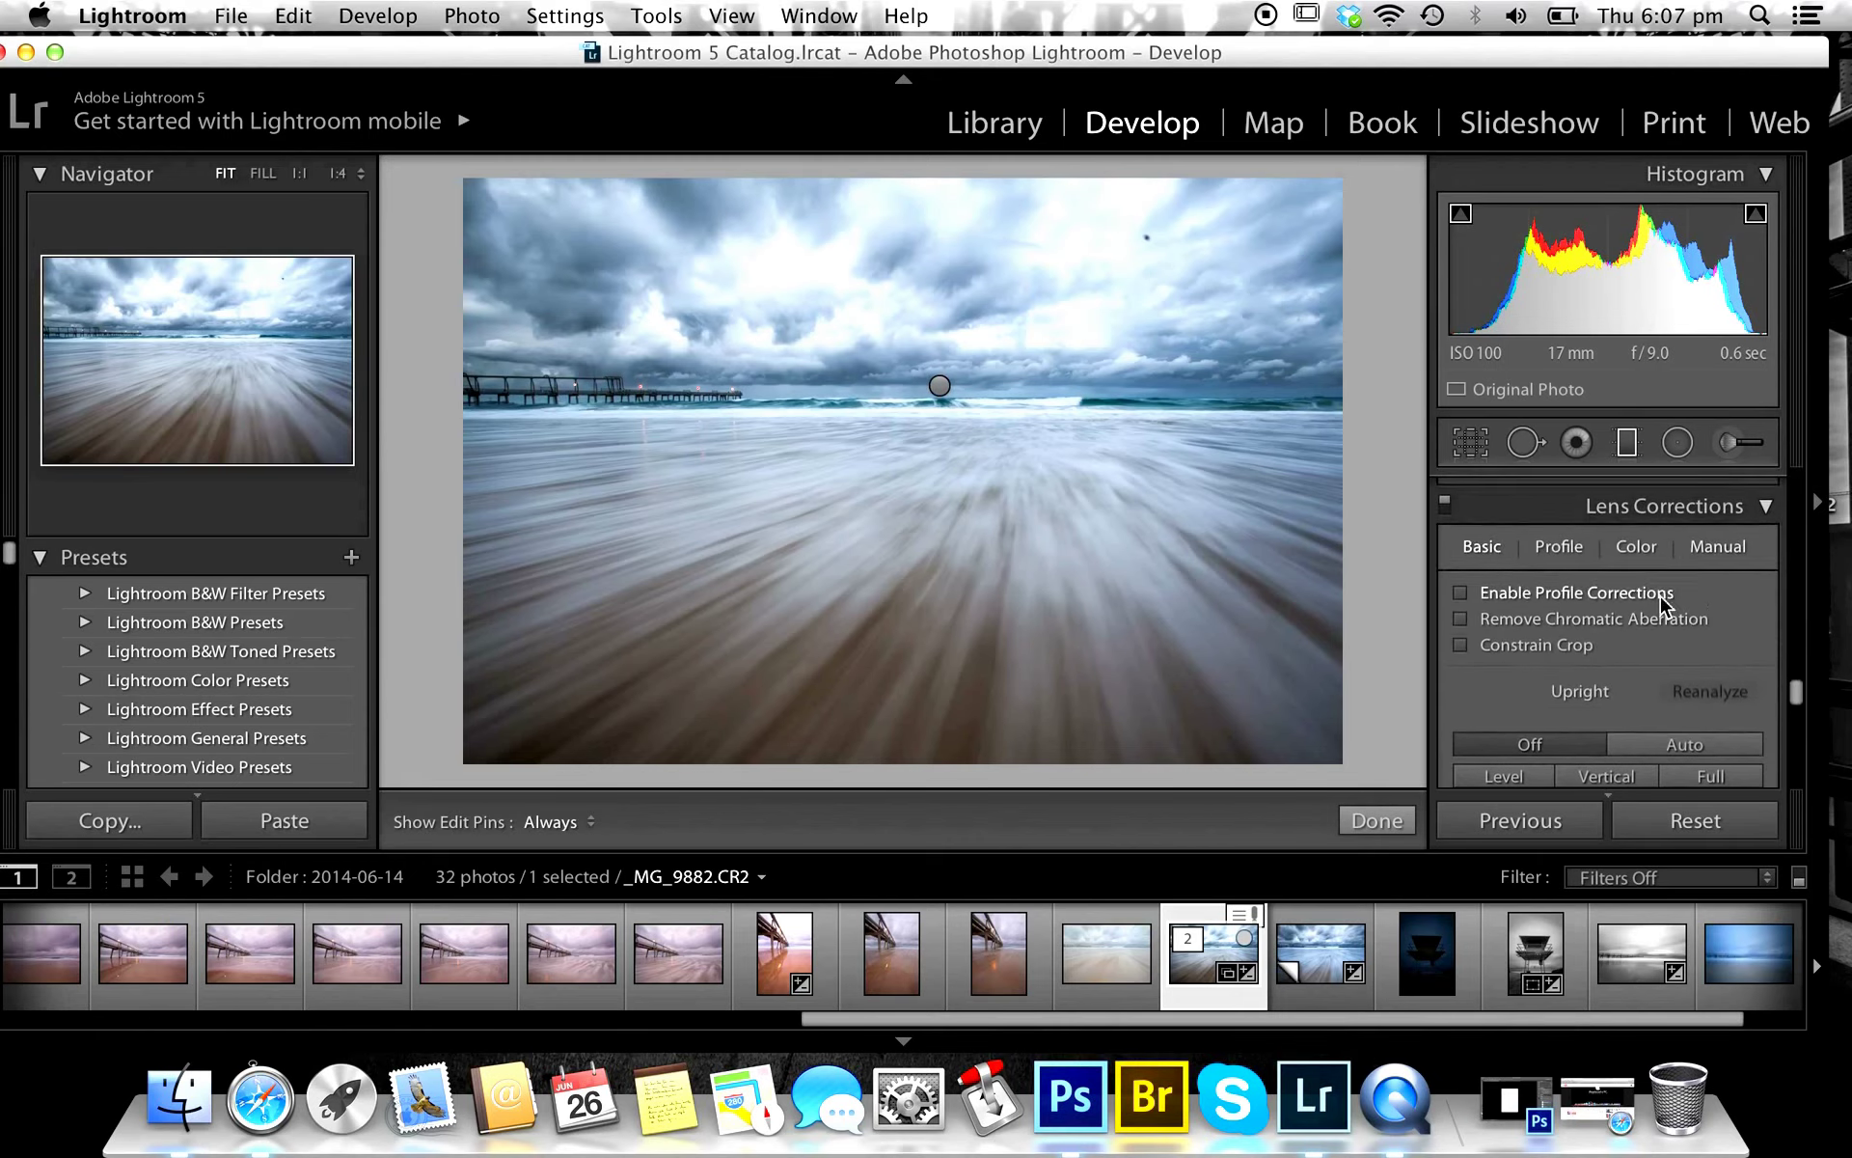
click(1462, 594)
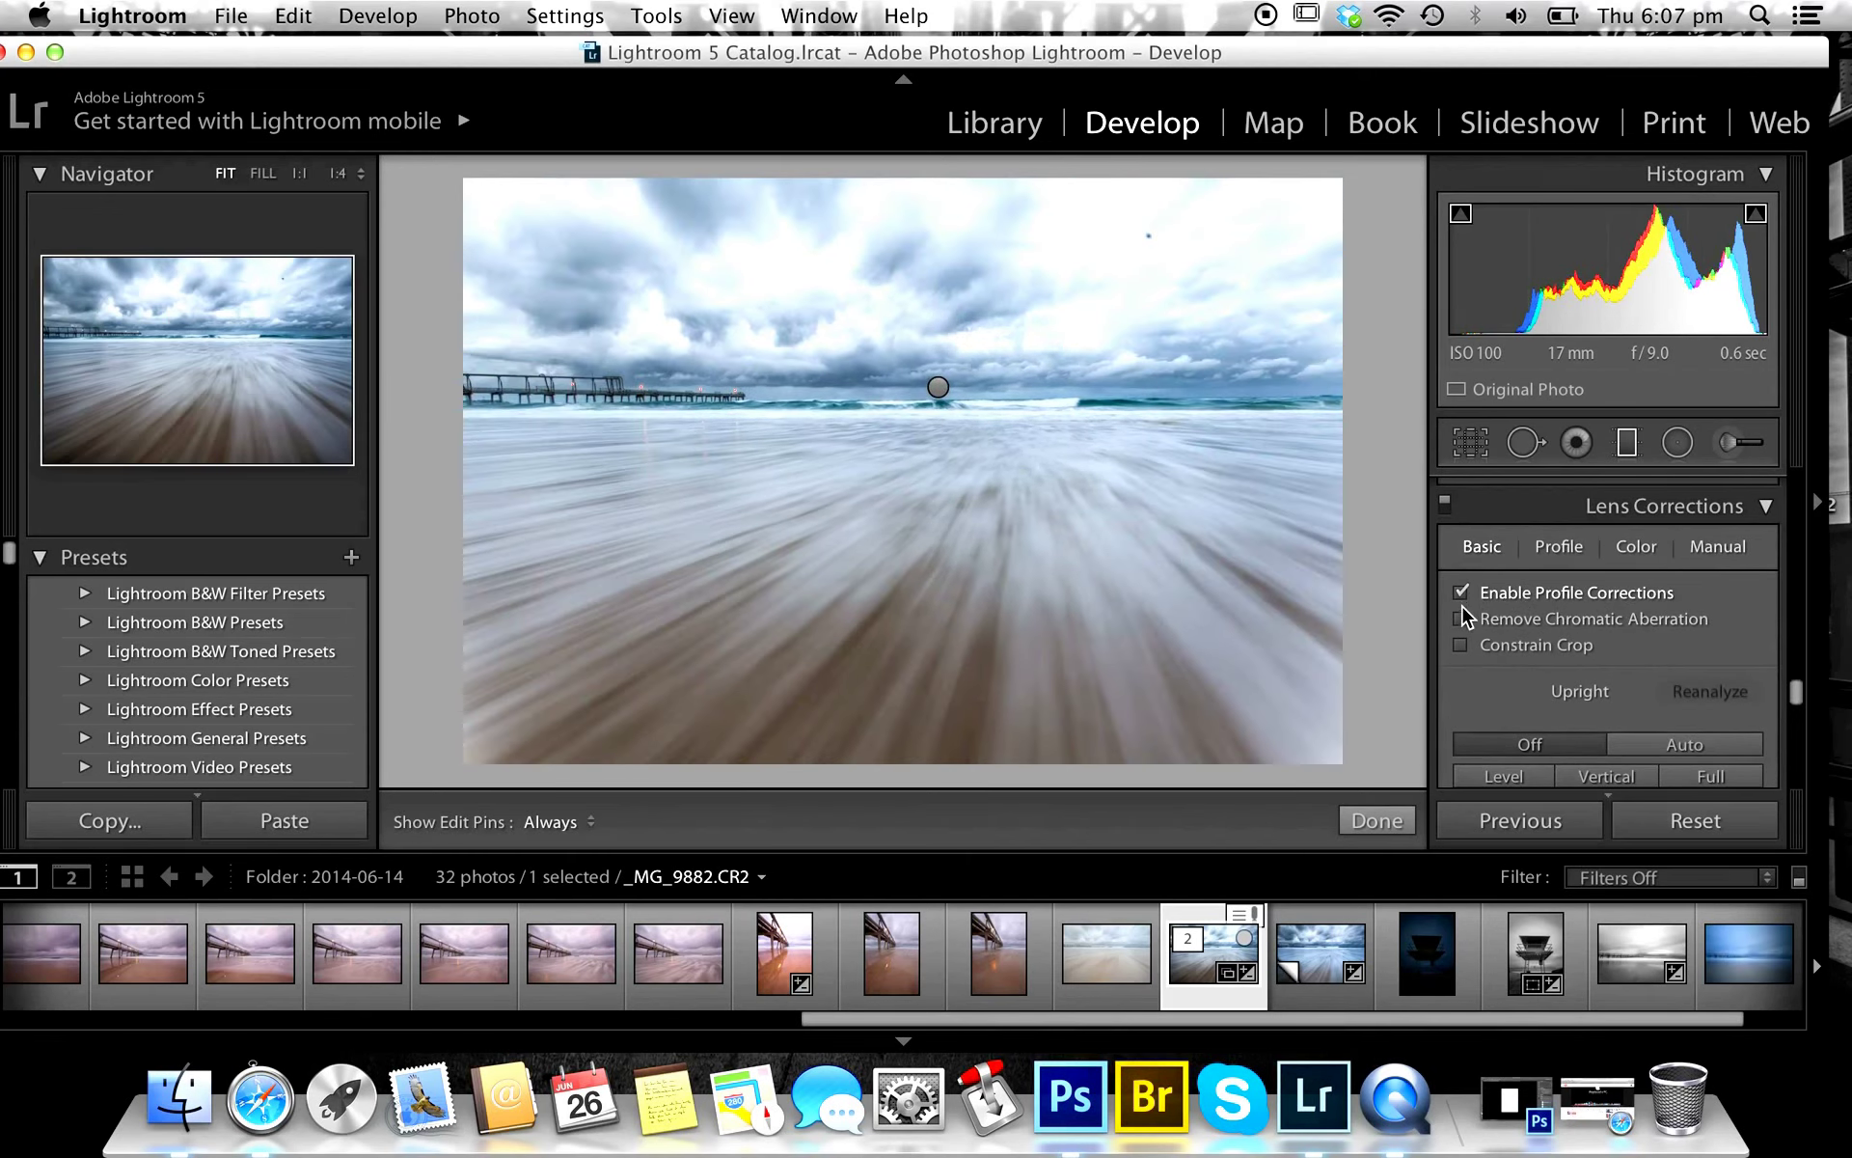
click(1461, 591)
click(1462, 619)
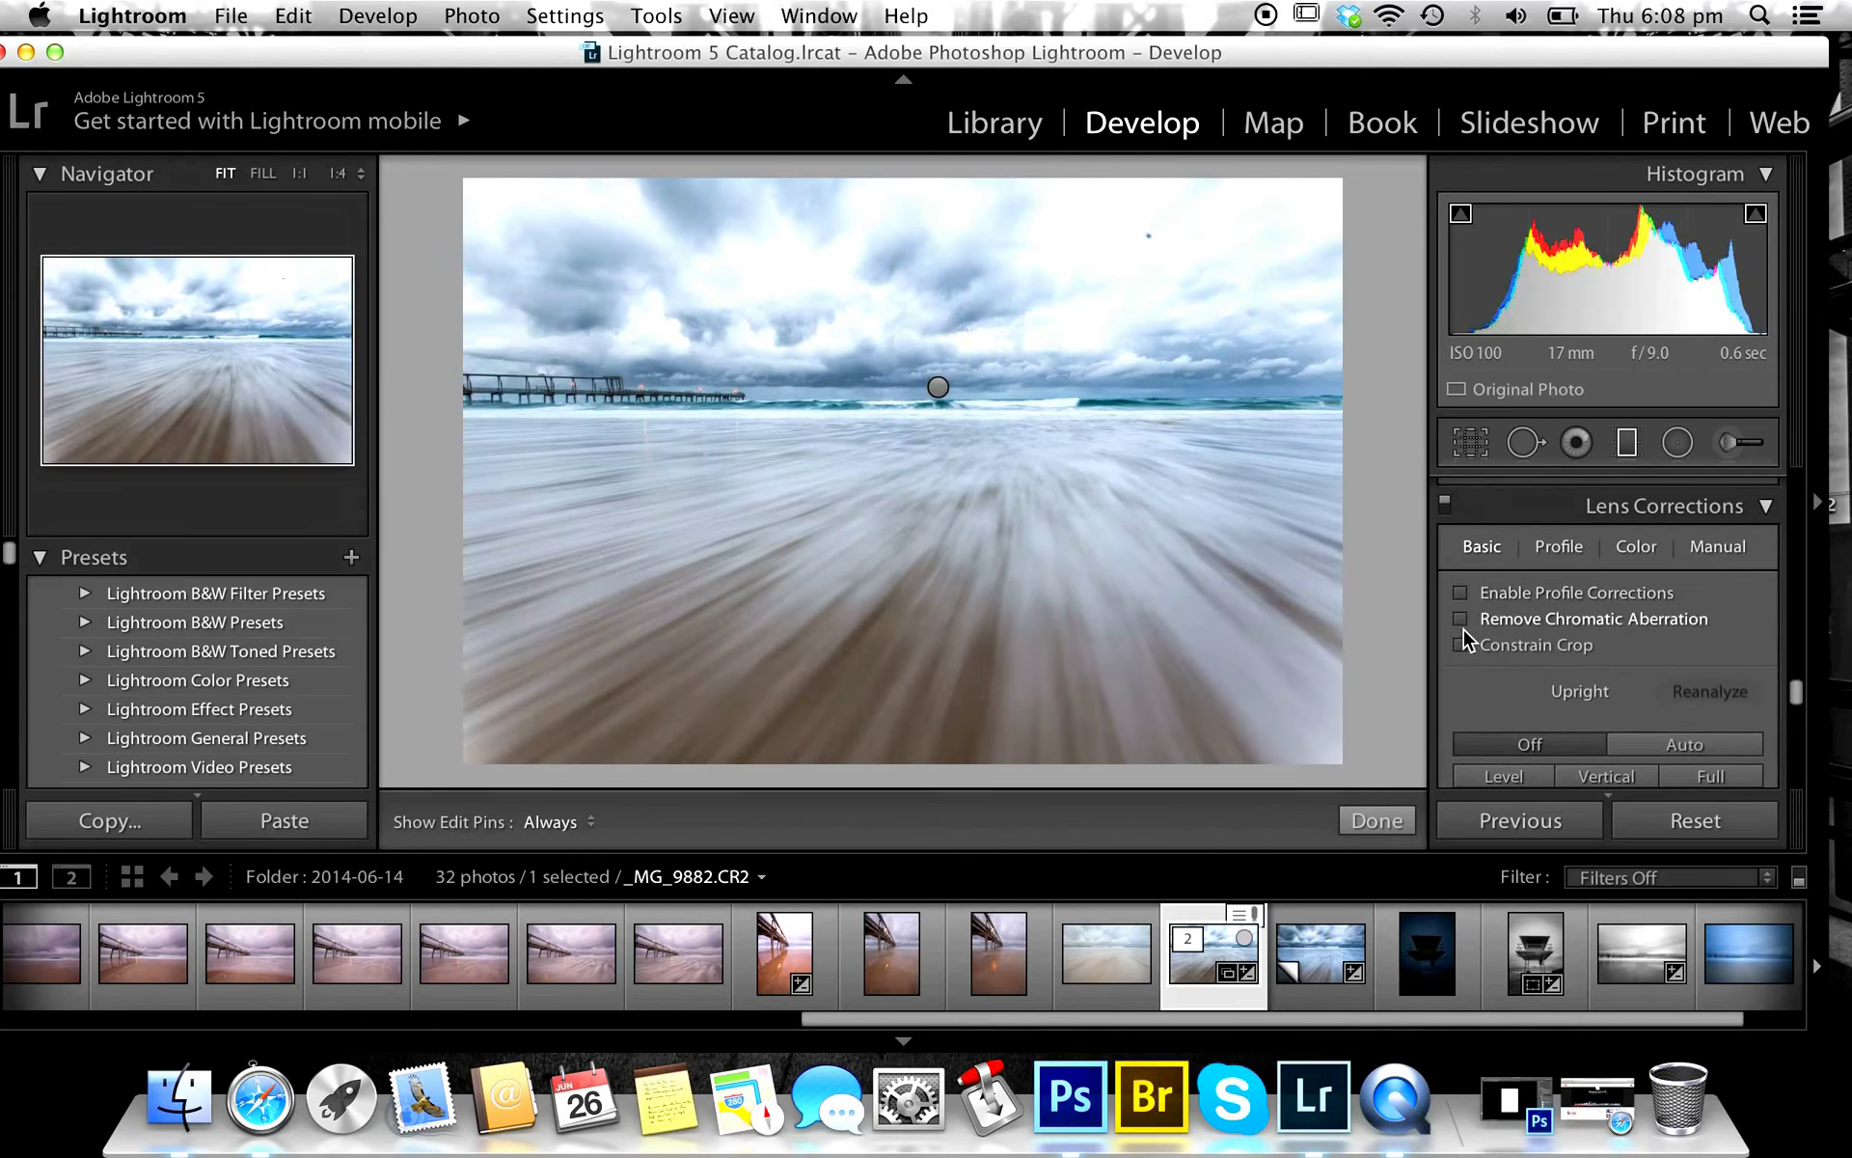
scroll(1548, 573, up, 10)
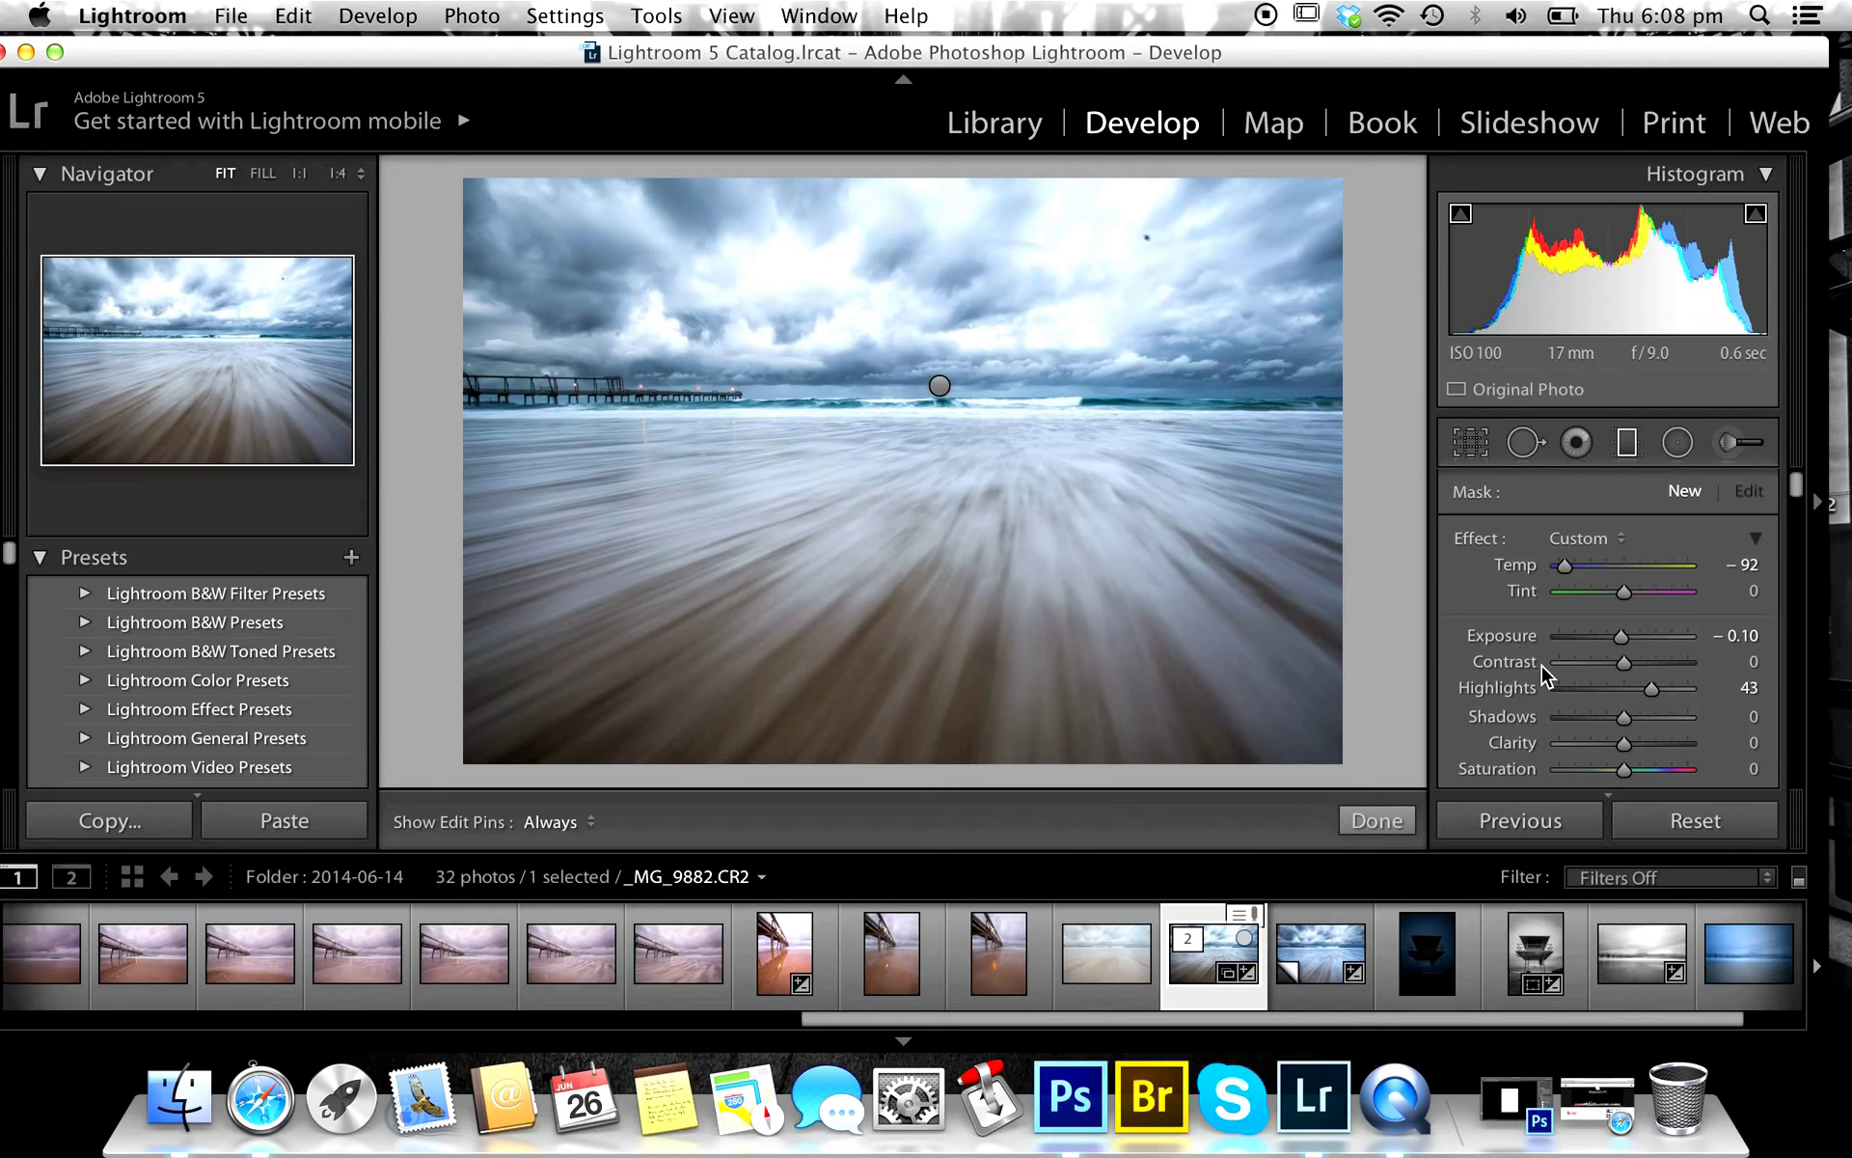
scroll(1541, 665, down, 10)
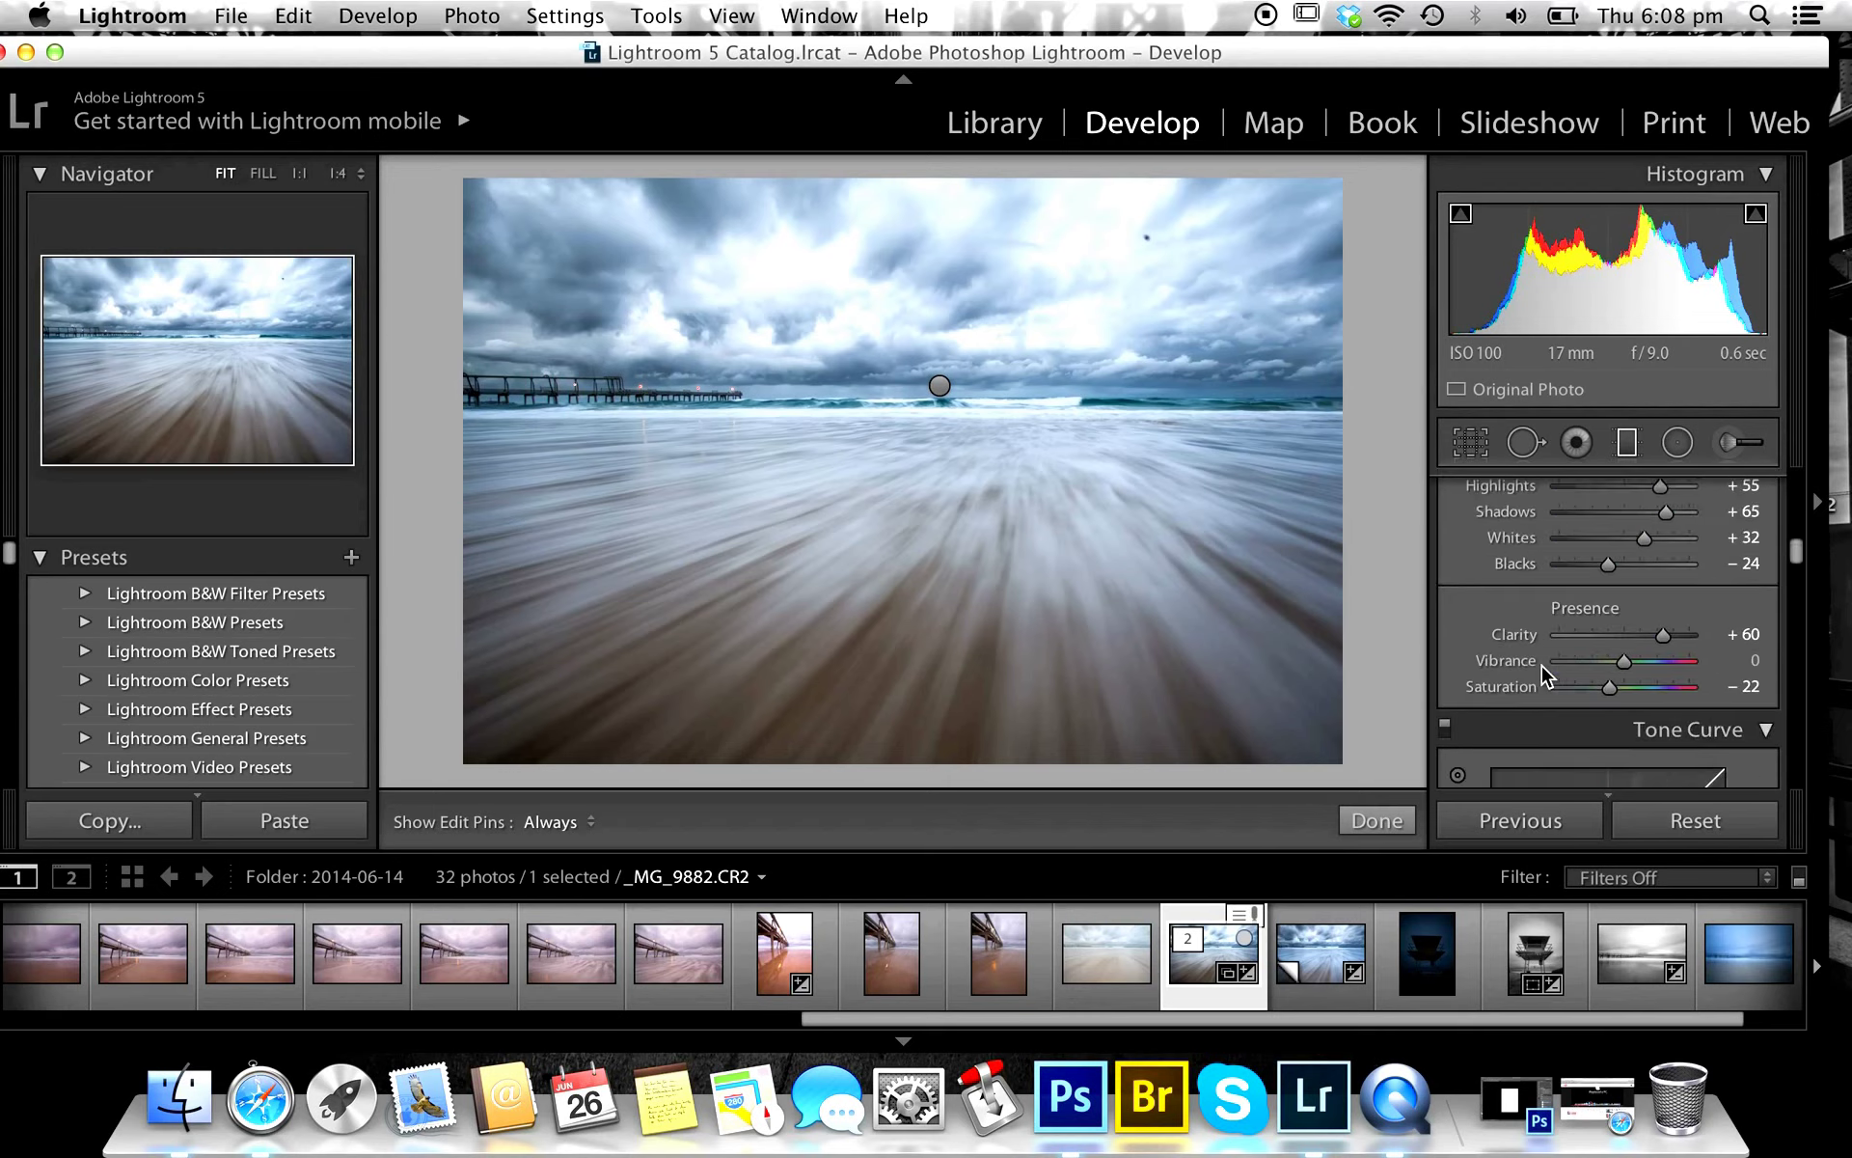
drag(1798, 558, 1798, 618)
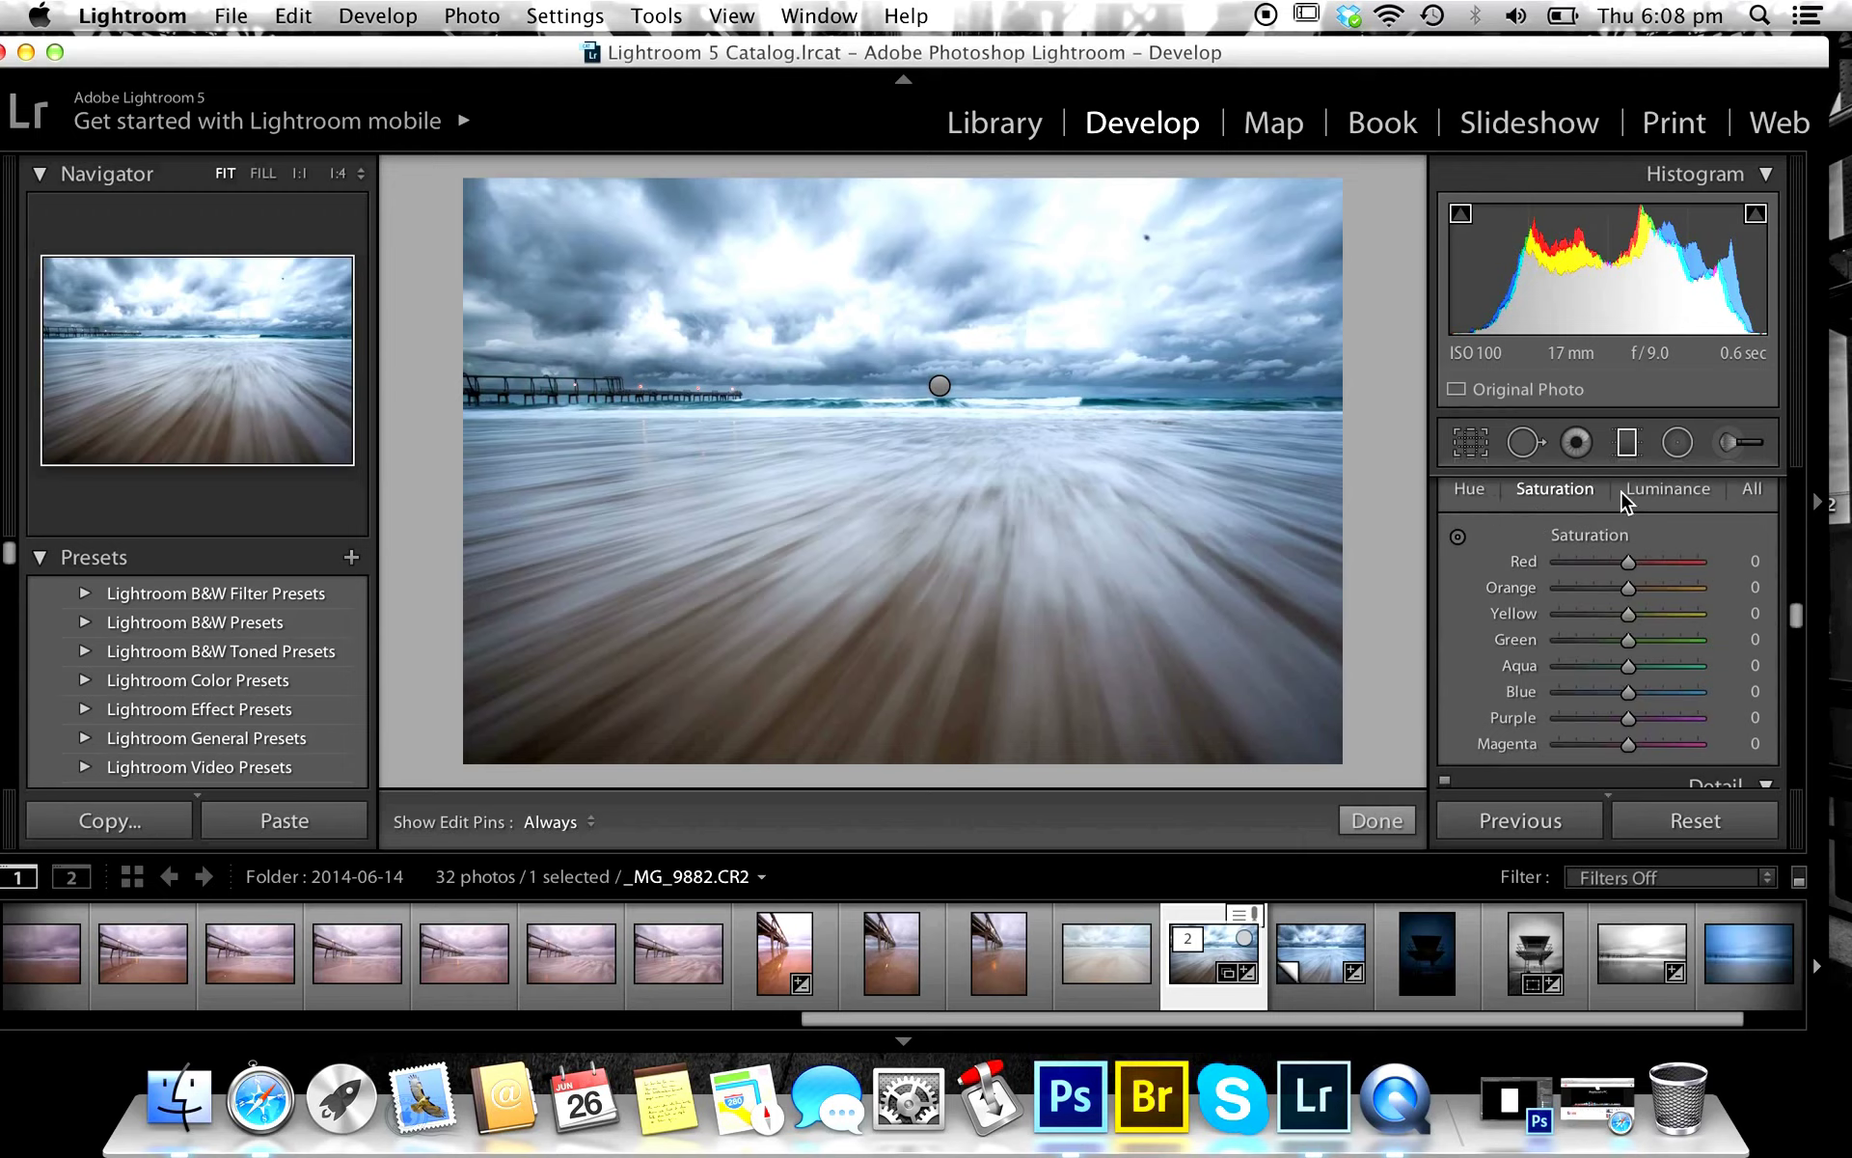
scroll(1663, 521, down, 10)
scroll(1663, 521, up, 1)
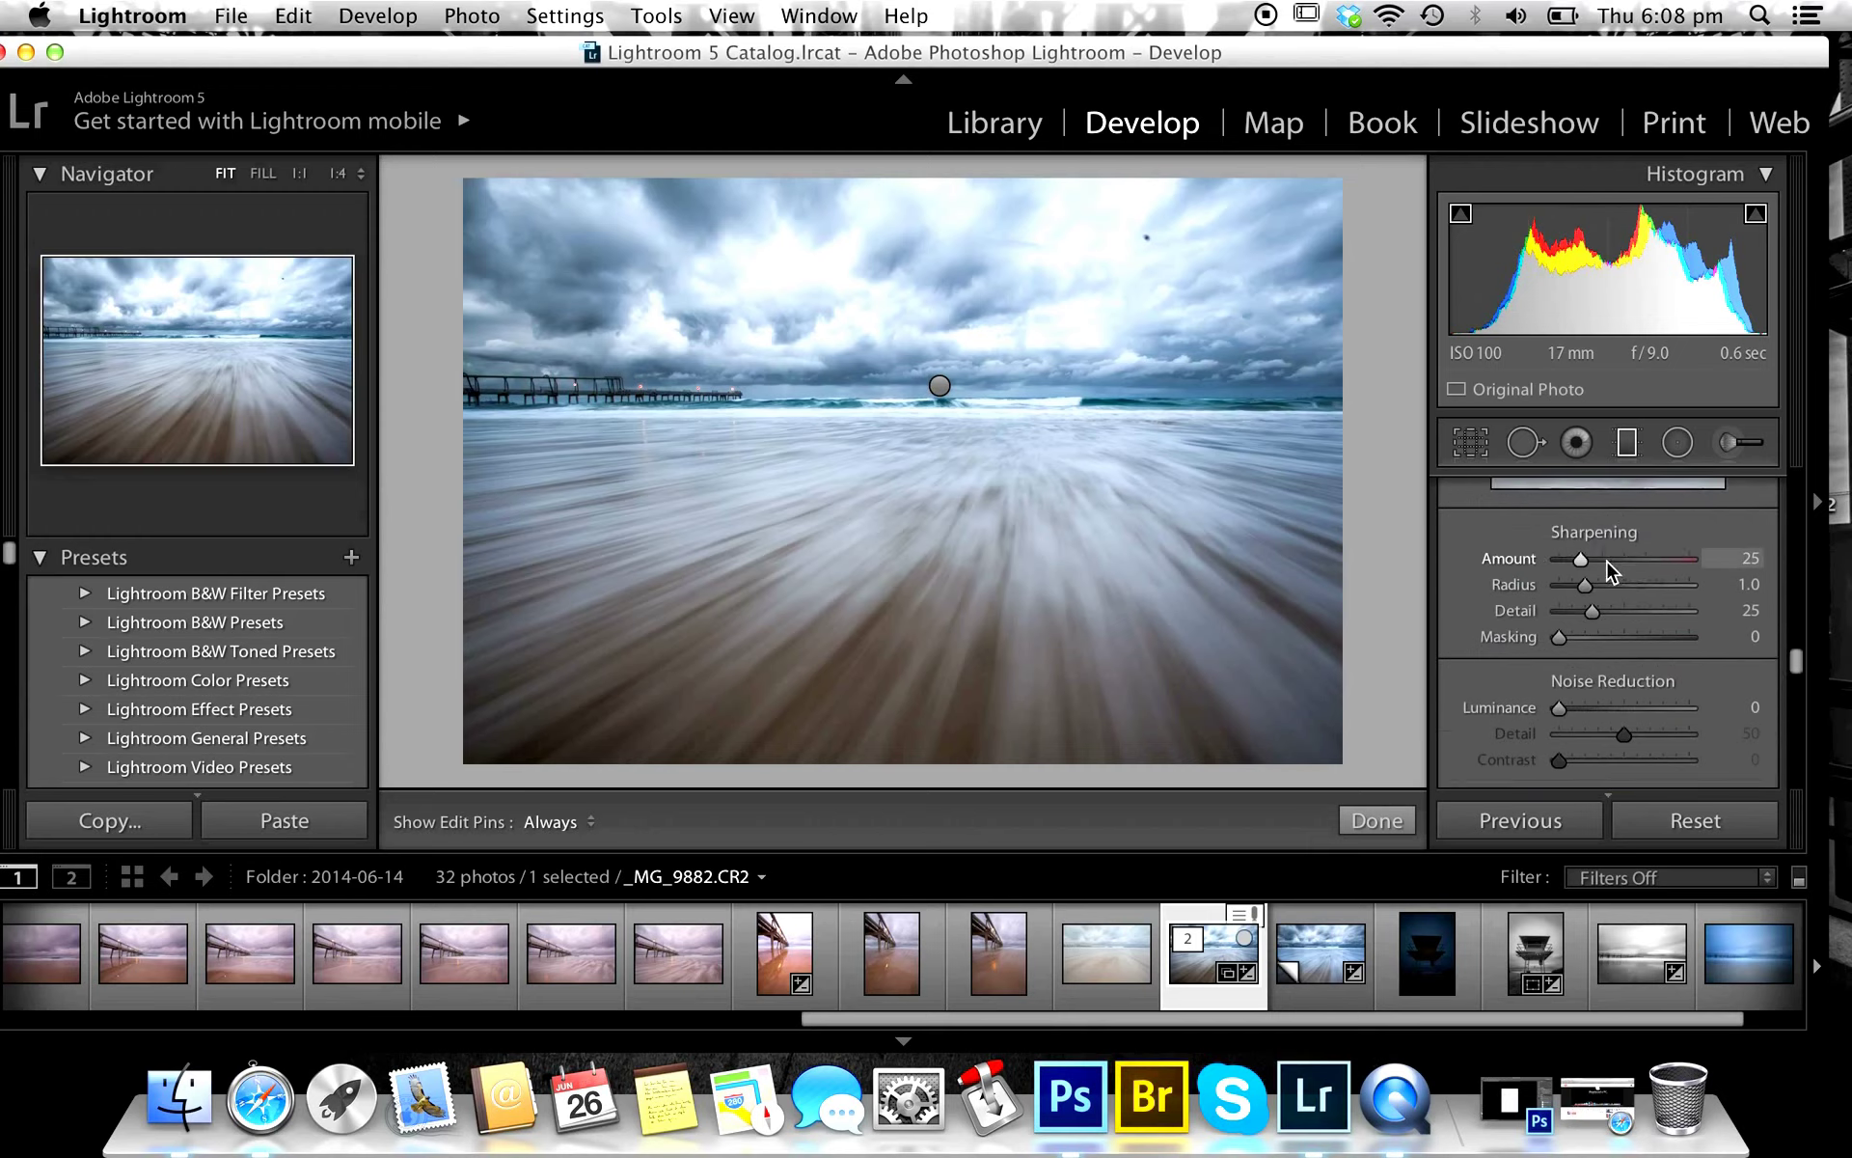
scroll(1605, 573, down, 2)
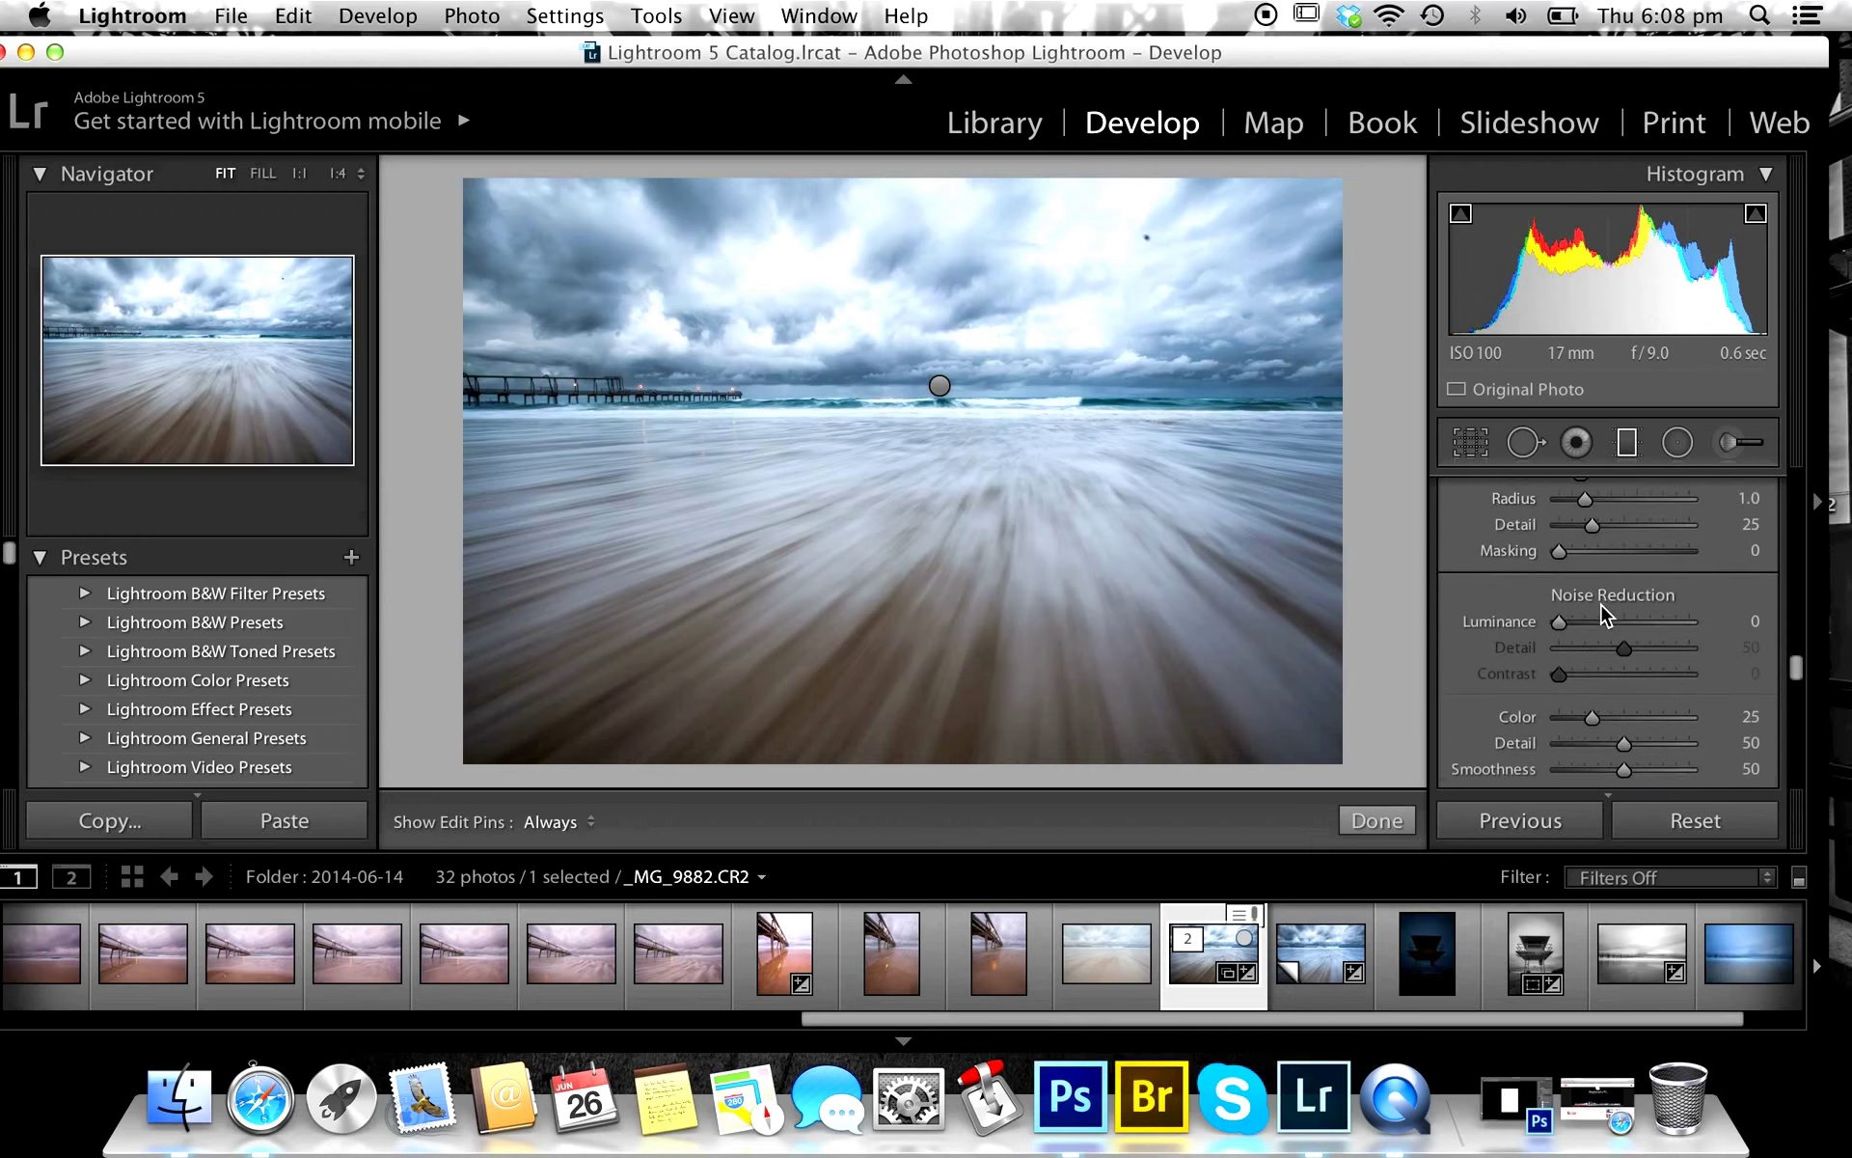
scroll(1601, 606, down, 10)
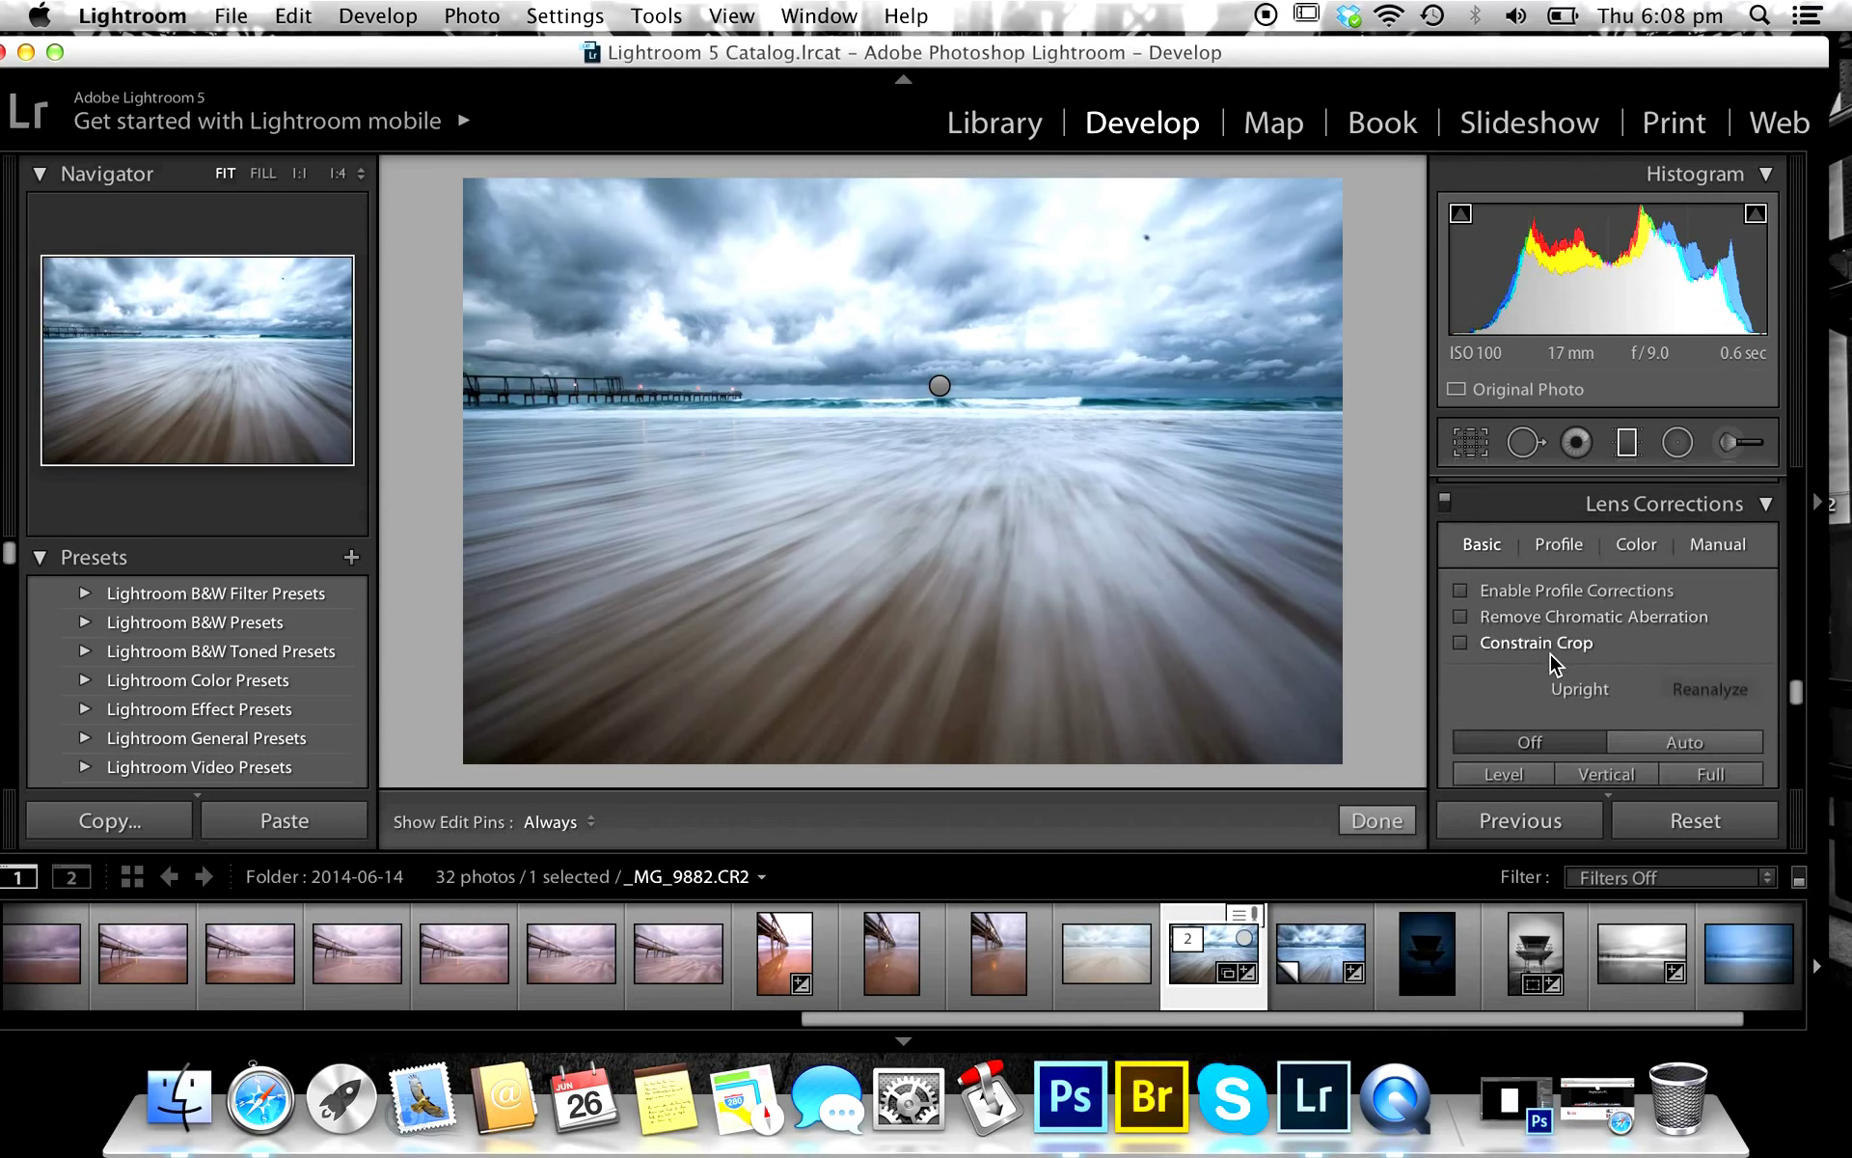
scroll(1549, 654, down, 10)
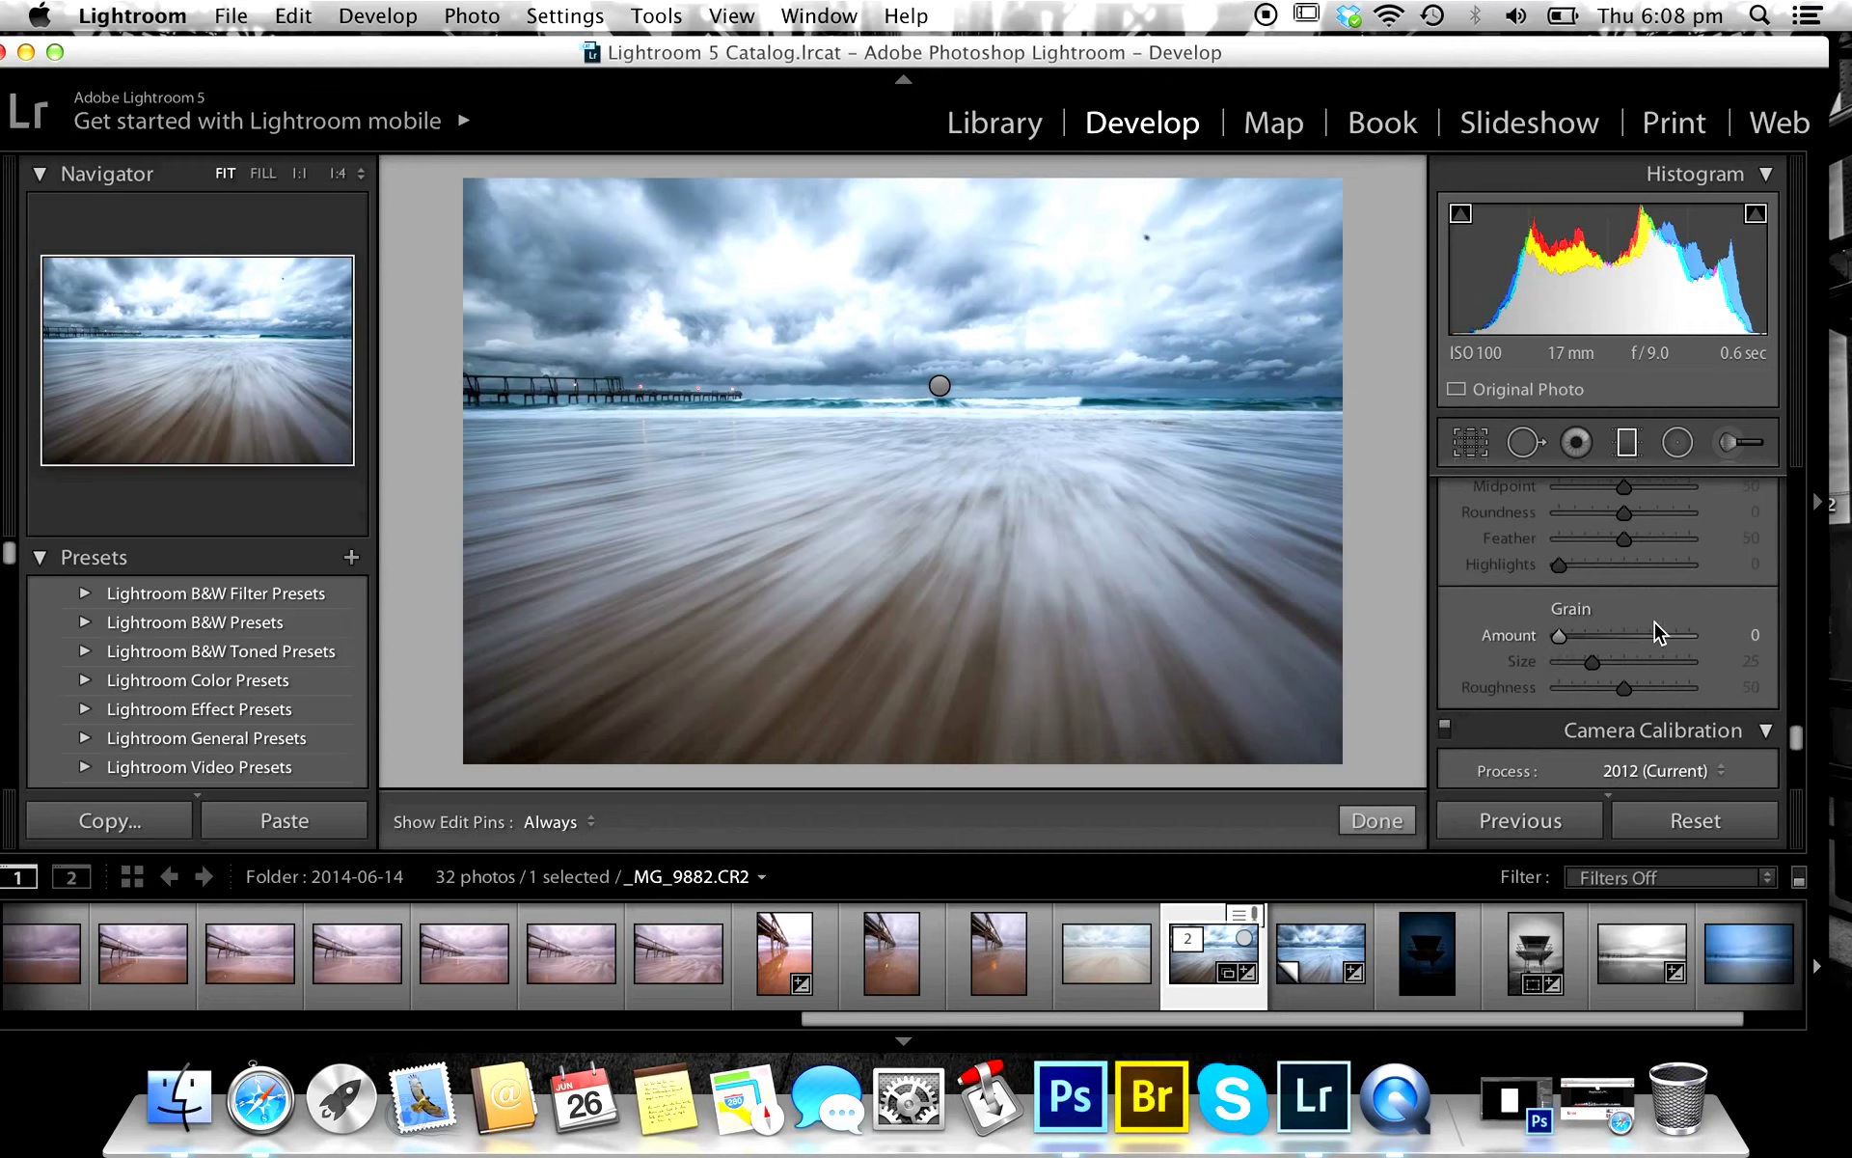
scroll(1653, 622, up, 15)
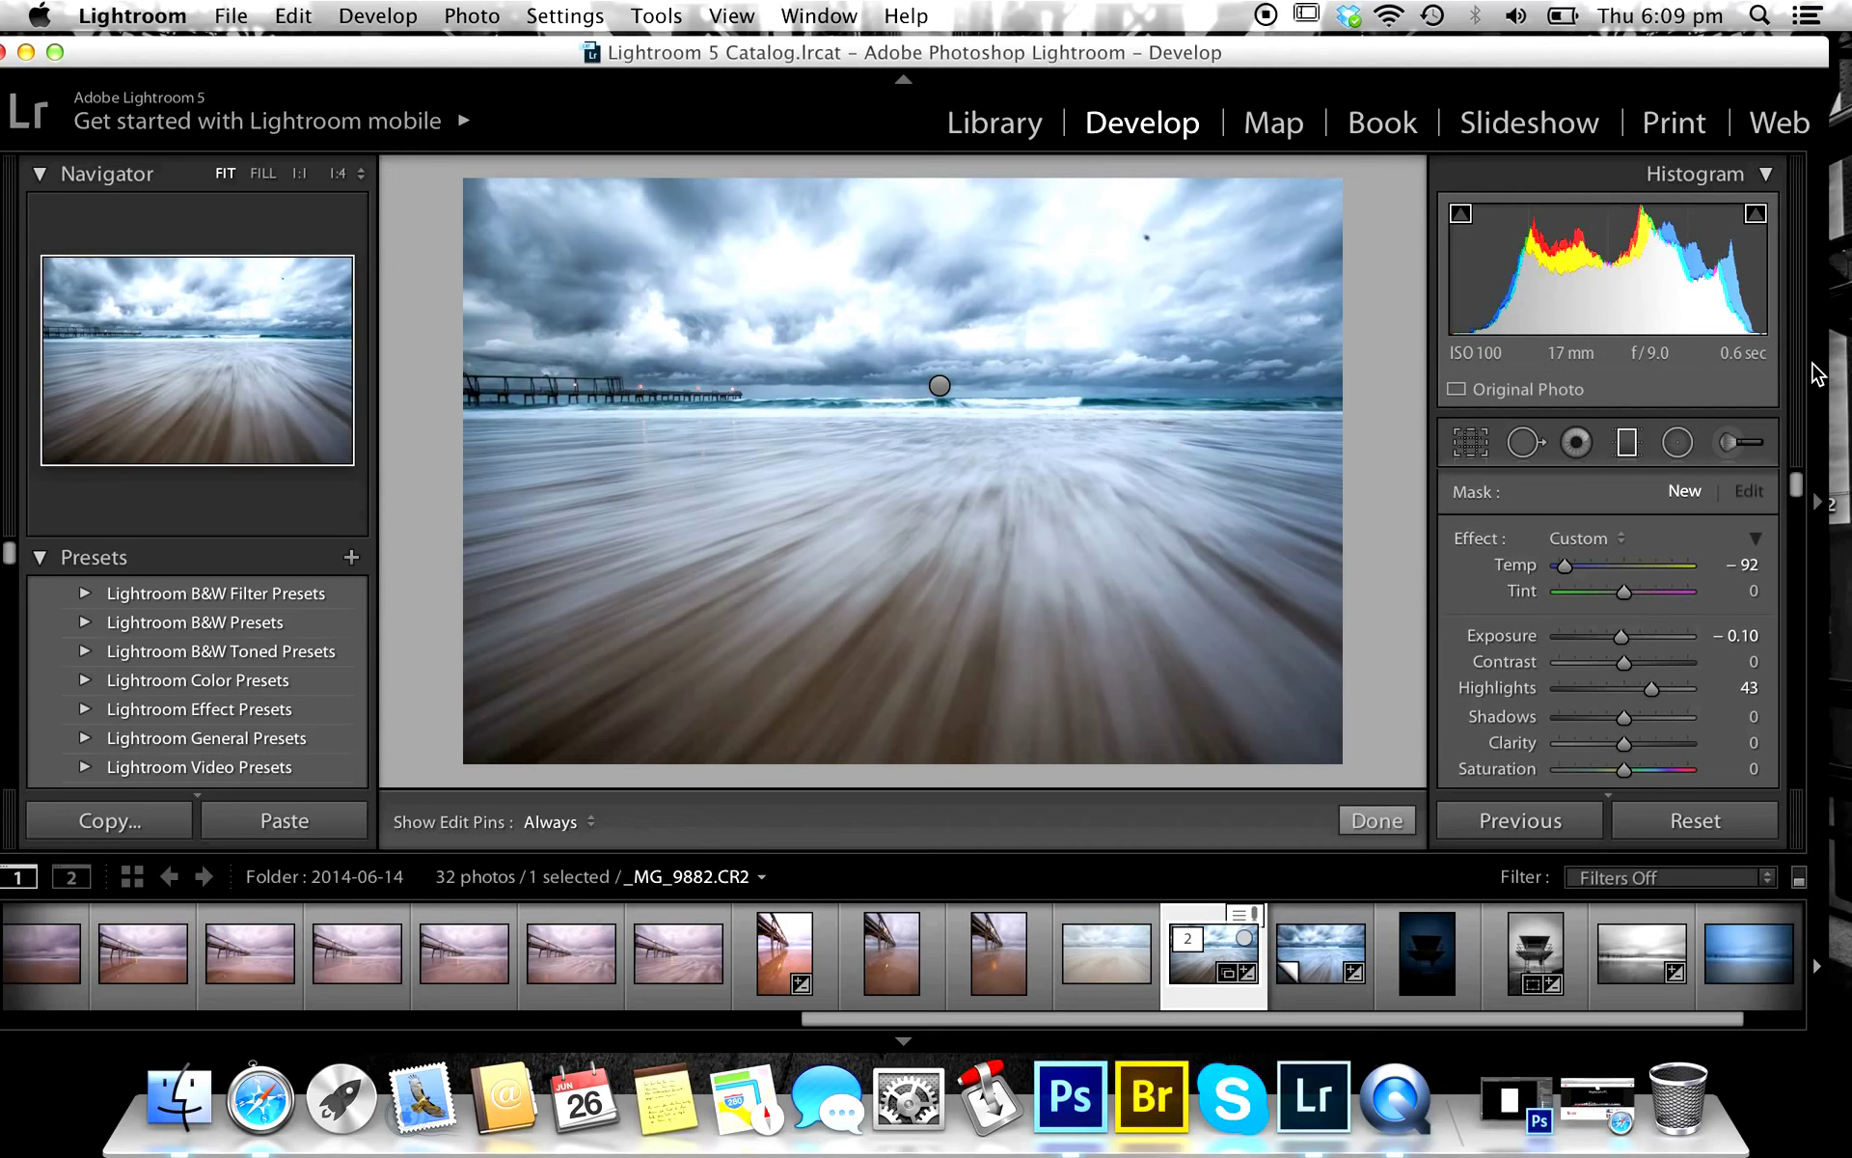
Close the Adjustment Brush to return to the global settings: Temp 4869, Exposure -0.80, Contrast +86.
click(1717, 446)
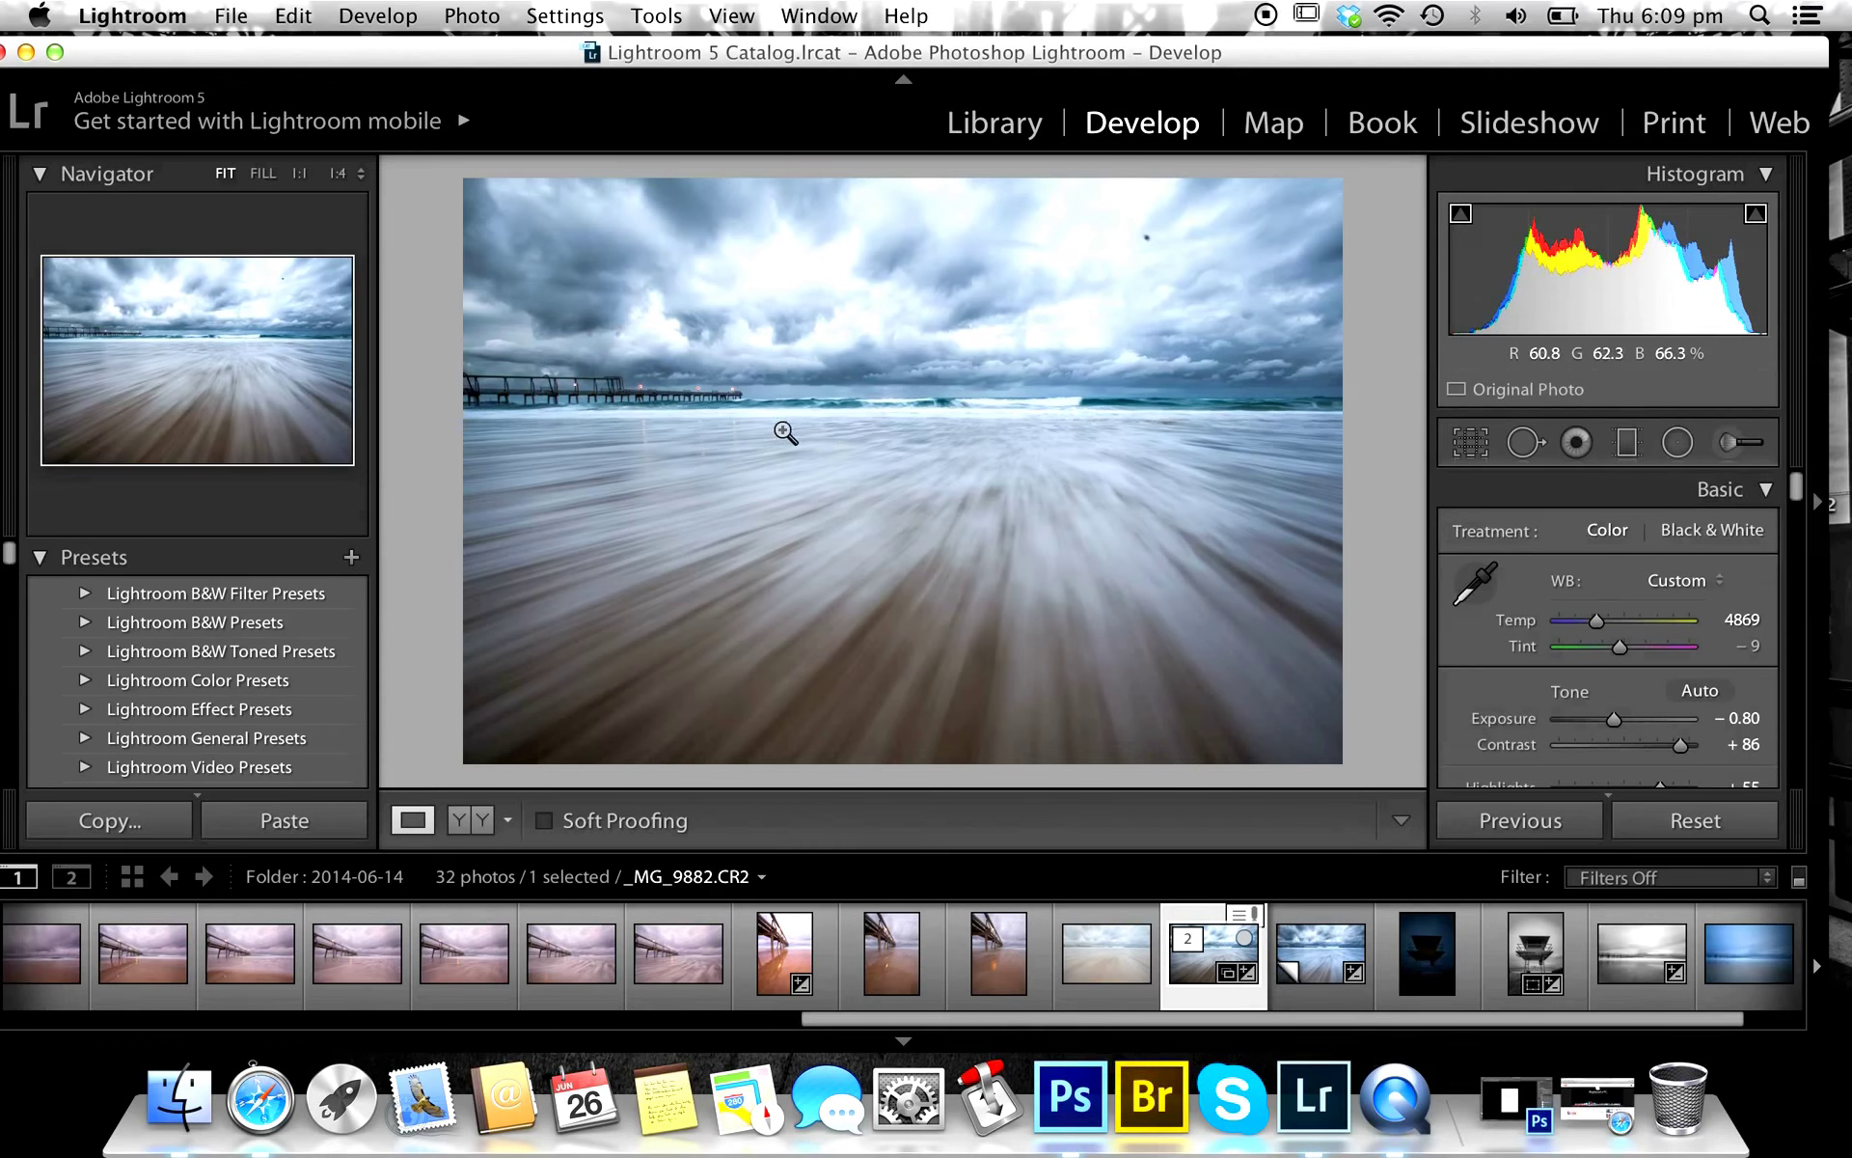
click(687, 410)
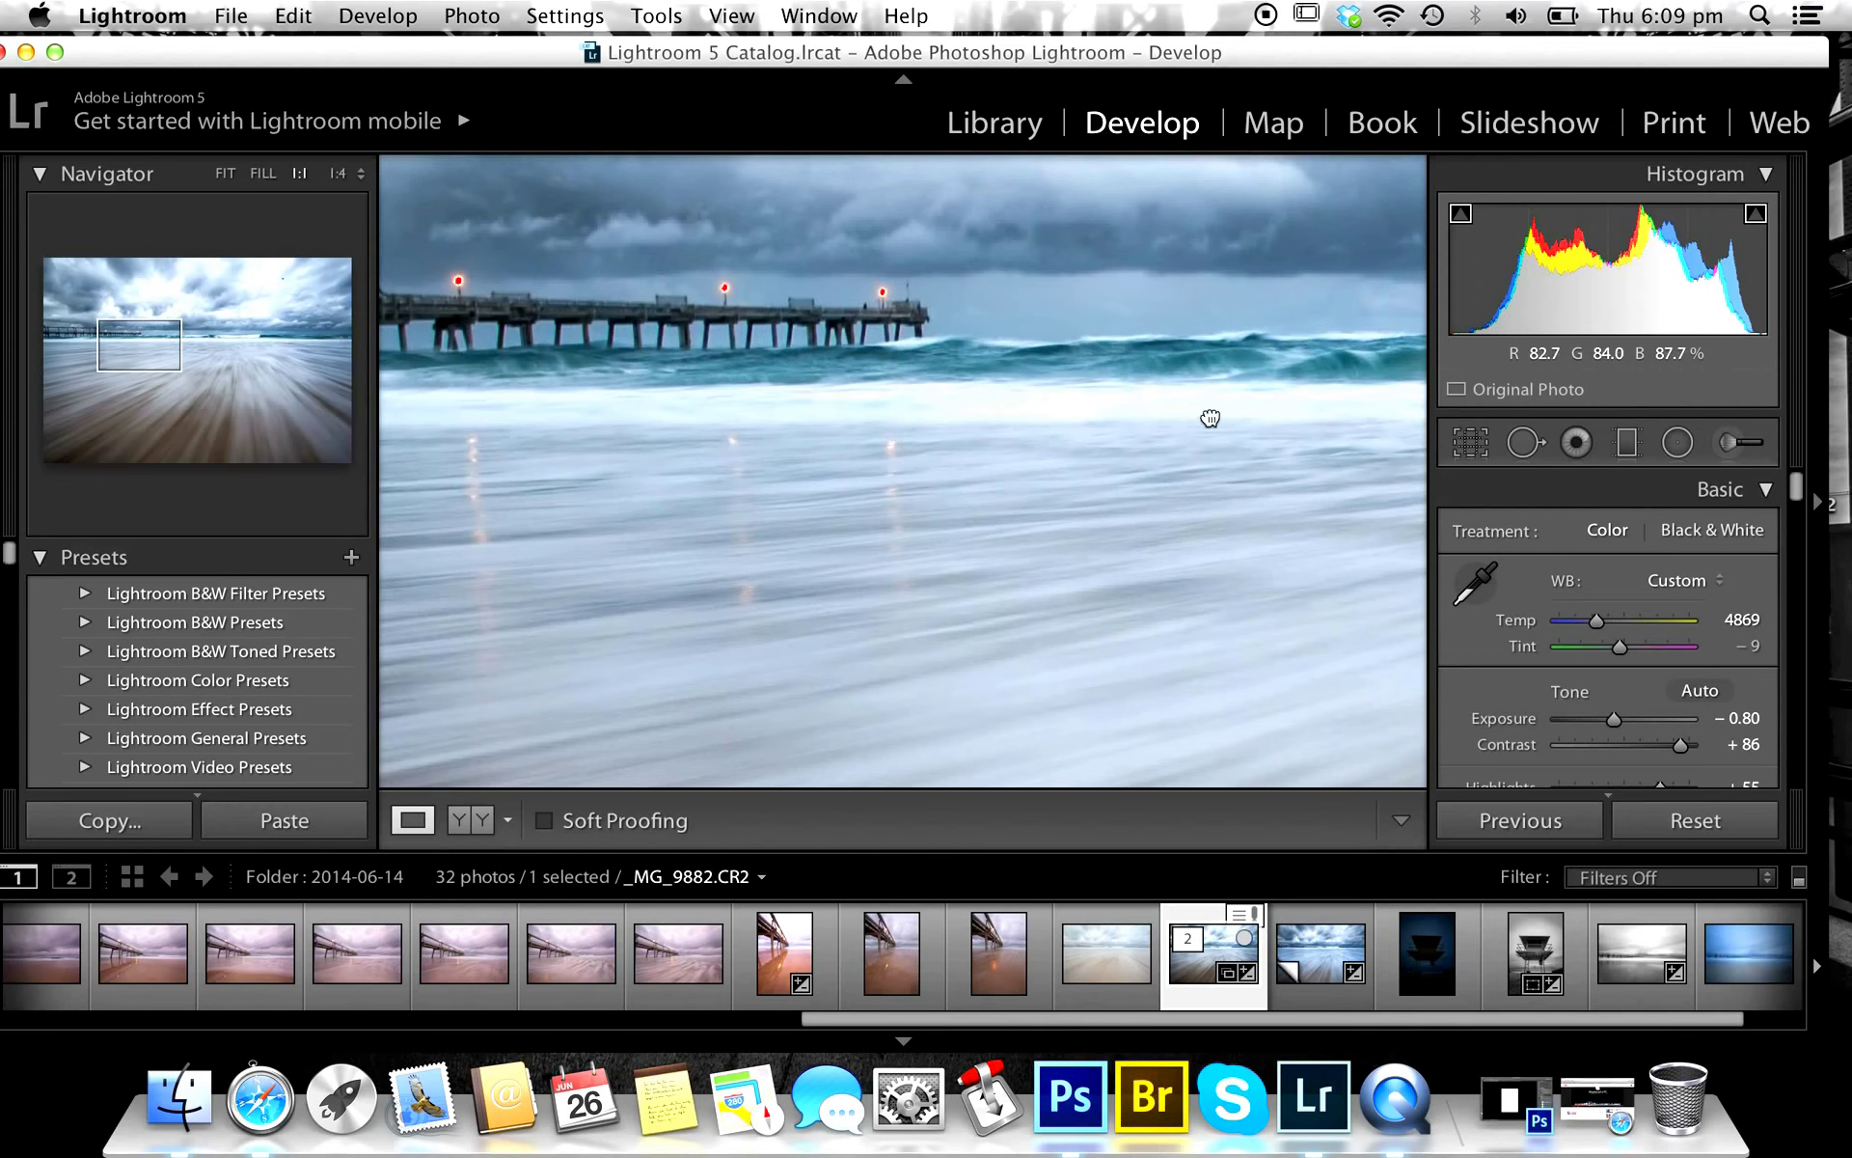
click(1199, 504)
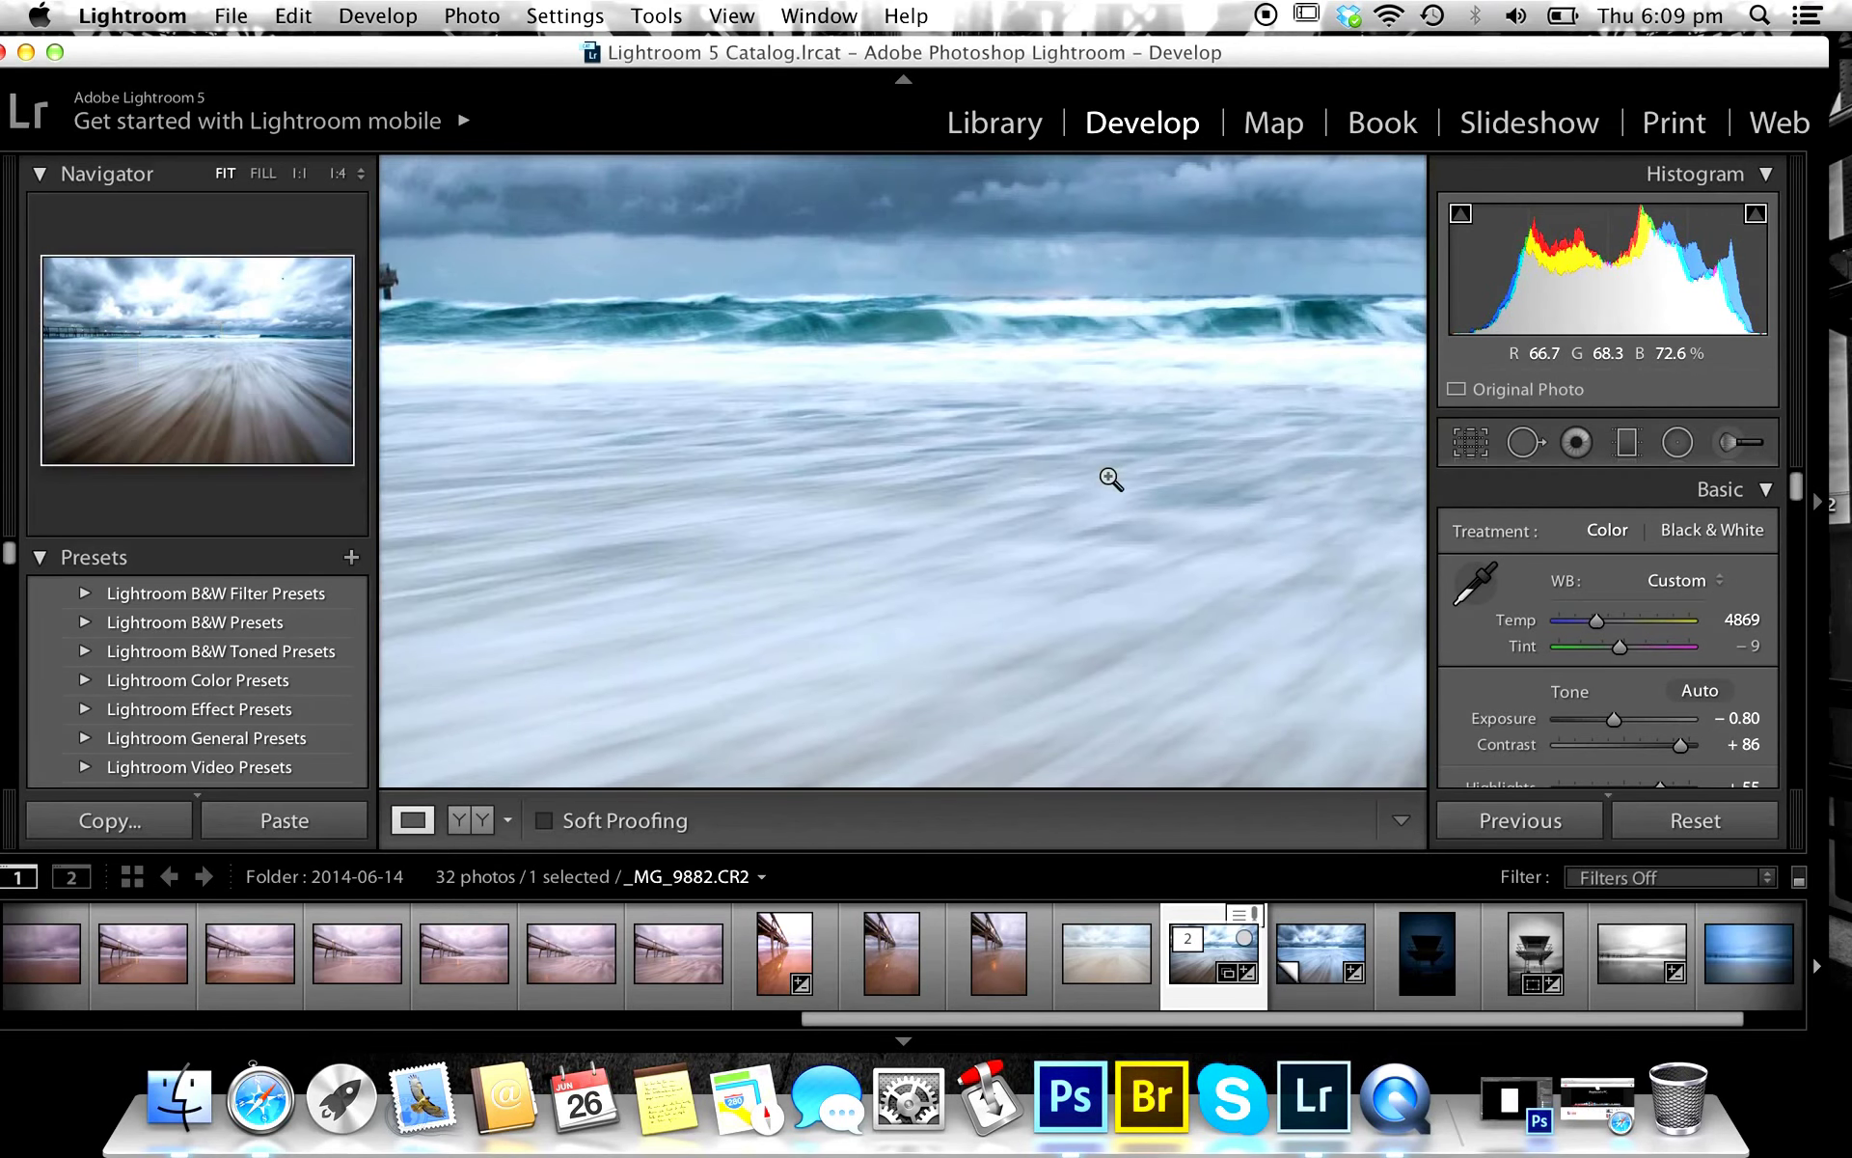